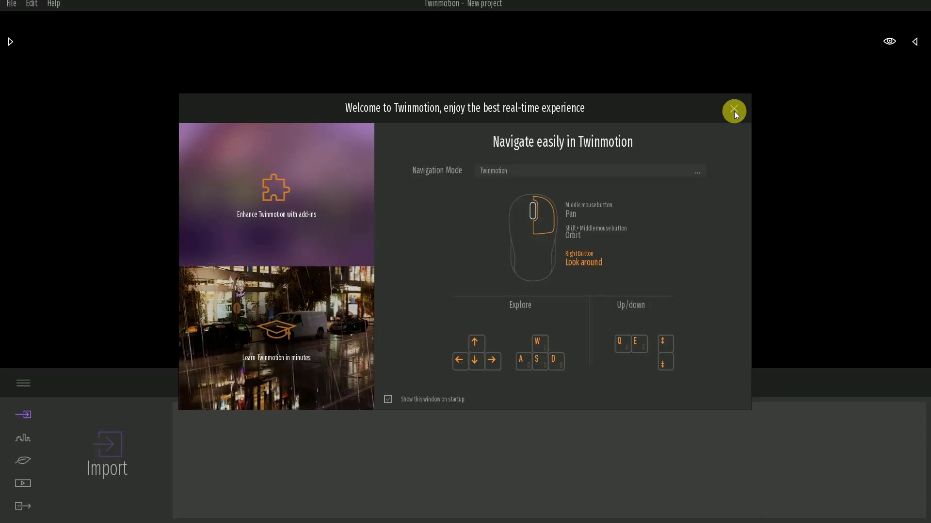
Dismiss the welcome window and synchronise the SketchUp model into Twinmotion through DirectLink as a new project.
{"action": "left_click", "coordinate": [733, 110]}
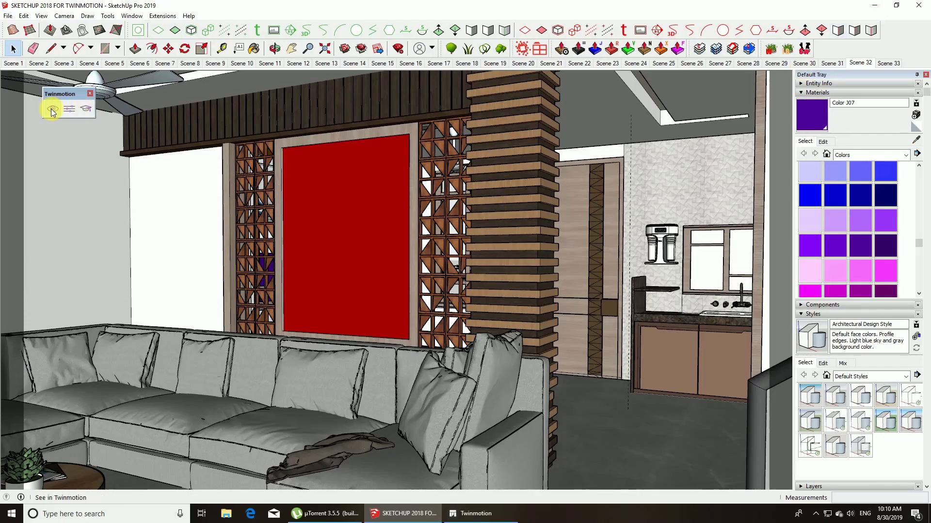
{"action": "left_click", "coordinate": [51, 108]}
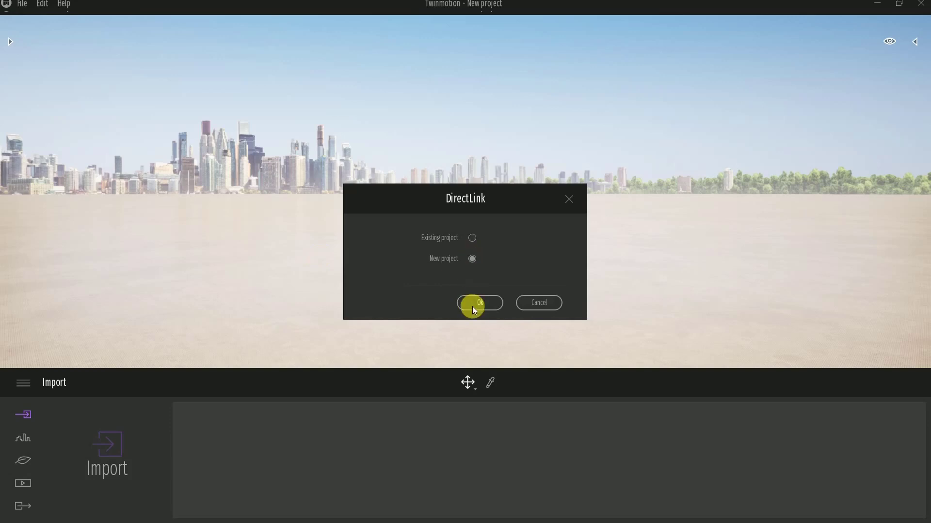
{"action": "left_click", "coordinate": [475, 307]}
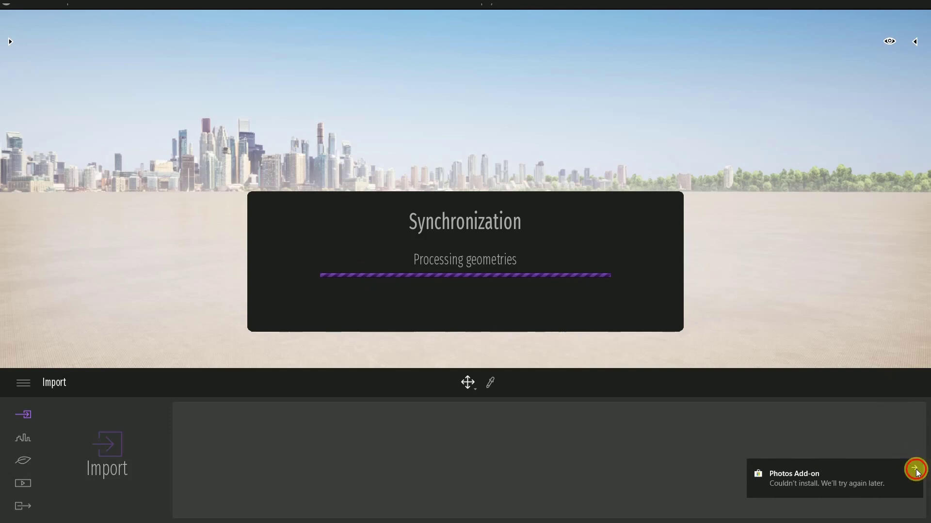
{"action": "left_click", "coordinate": [917, 470]}
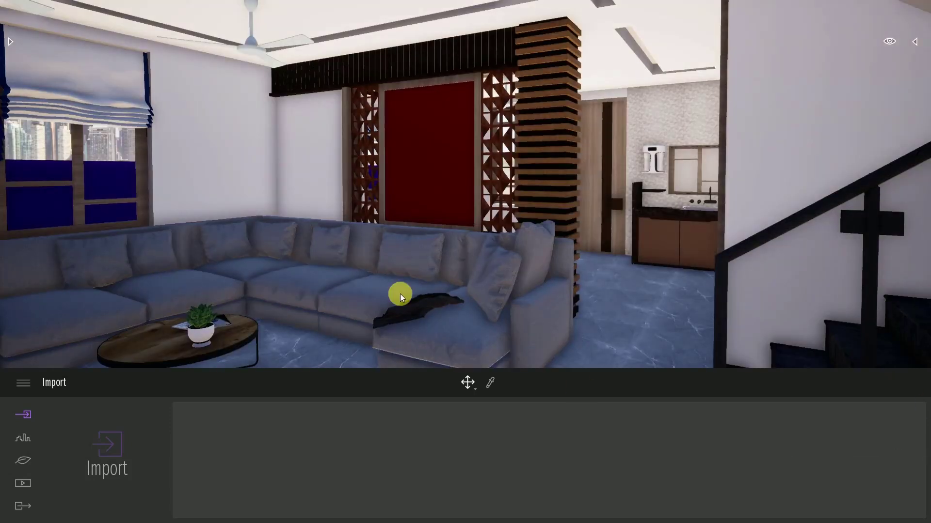
Set the living-room marble floor's reflection to 100% and its colour to grey CECECE.
{"action": "right_click_drag", "start_coordinate": [400, 298], "coordinate": [382, 356]}
{"action": "left_click", "coordinate": [489, 384]}
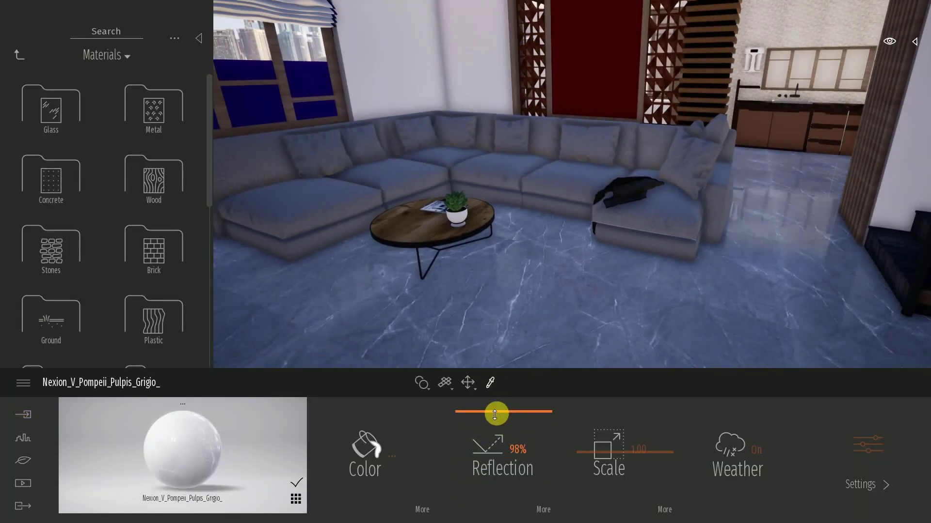
{"action": "left_click", "coordinate": [371, 443]}
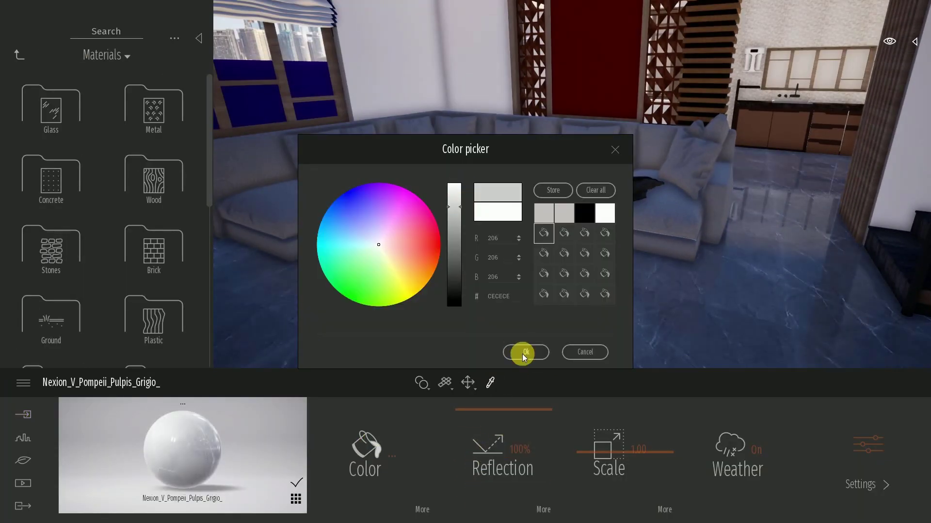
{"action": "left_click", "coordinate": [524, 351]}
Apply a library material to the living-room wall beside the window.
{"action": "right_click_drag", "start_coordinate": [511, 336], "coordinate": [480, 330]}
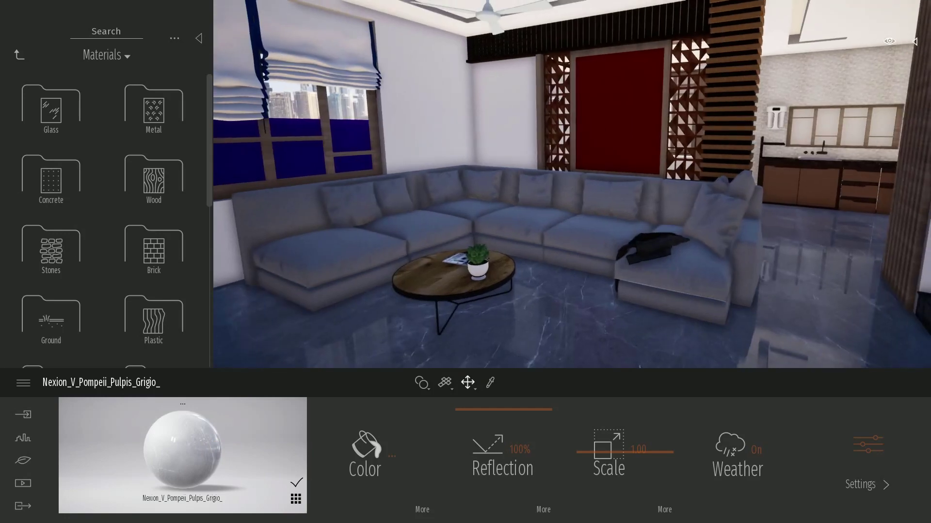
{"action": "scroll", "coordinate": [44, 219], "scroll_direction": "down", "scroll_amount": 2}
{"action": "left_click", "coordinate": [50, 293]}
{"action": "left_click_drag", "start_coordinate": [153, 102], "coordinate": [403, 112]}
Apply the Floral sticker glass material to the red framed panel behind the sofa.
{"action": "right_click_drag", "start_coordinate": [403, 112], "coordinate": [224, 119]}
{"action": "right_click_drag", "start_coordinate": [496, 90], "coordinate": [712, 116]}
{"action": "left_click", "coordinate": [16, 54]}
{"action": "left_click", "coordinate": [48, 108]}
{"action": "left_click_drag", "start_coordinate": [209, 125], "coordinate": [207, 199]}
{"action": "left_click_drag", "start_coordinate": [149, 294], "coordinate": [490, 182]}
Apply the Ipe A wood material to the TV back panel and increase its reflection.
{"action": "right_click_drag", "start_coordinate": [490, 181], "coordinate": [339, 182]}
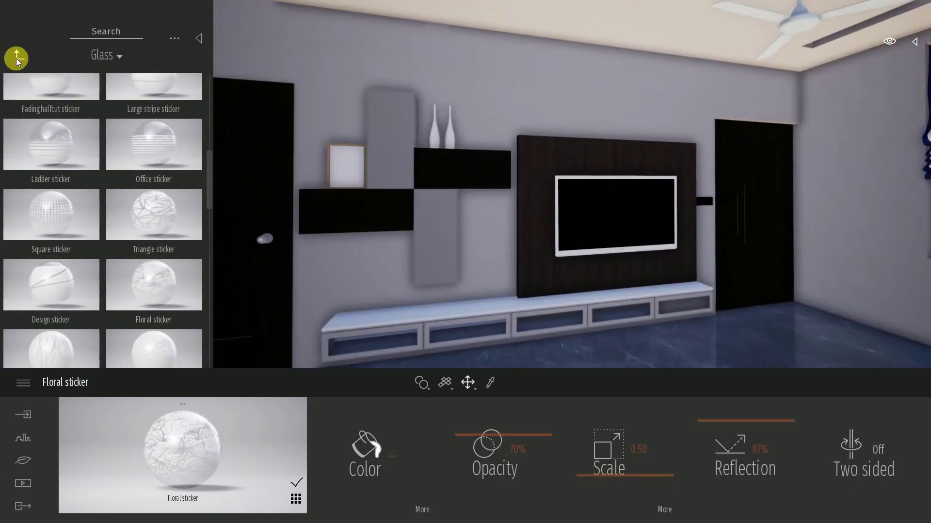
{"action": "left_click", "coordinate": [19, 54]}
{"action": "left_click", "coordinate": [142, 162]}
{"action": "left_click_drag", "start_coordinate": [549, 181], "coordinate": [550, 184]}
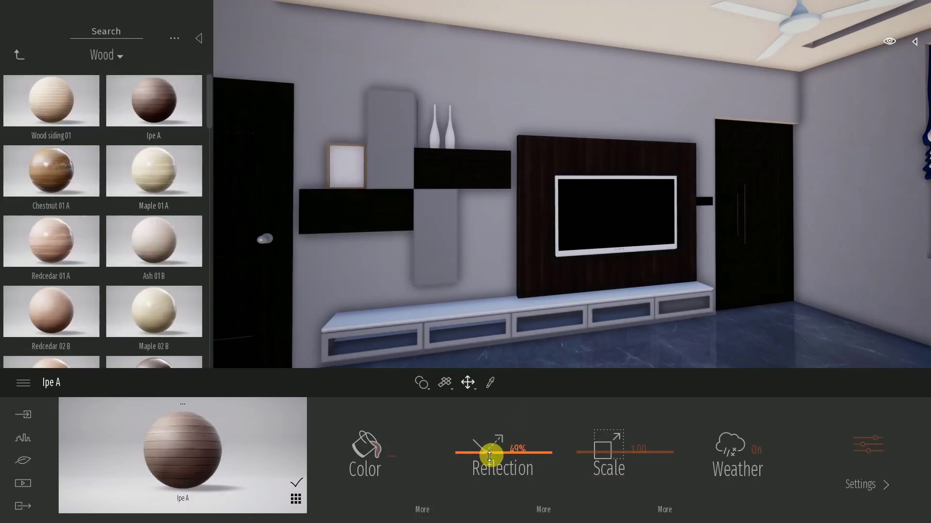
{"action": "left_click_drag", "start_coordinate": [489, 456], "coordinate": [490, 436]}
Set the reflection of the TV console's materials, Color M00 to 76% and Color M03 to 100%.
{"action": "left_click", "coordinate": [489, 383]}
{"action": "left_click", "coordinate": [447, 317]}
{"action": "left_click_drag", "start_coordinate": [500, 495], "coordinate": [501, 430]}
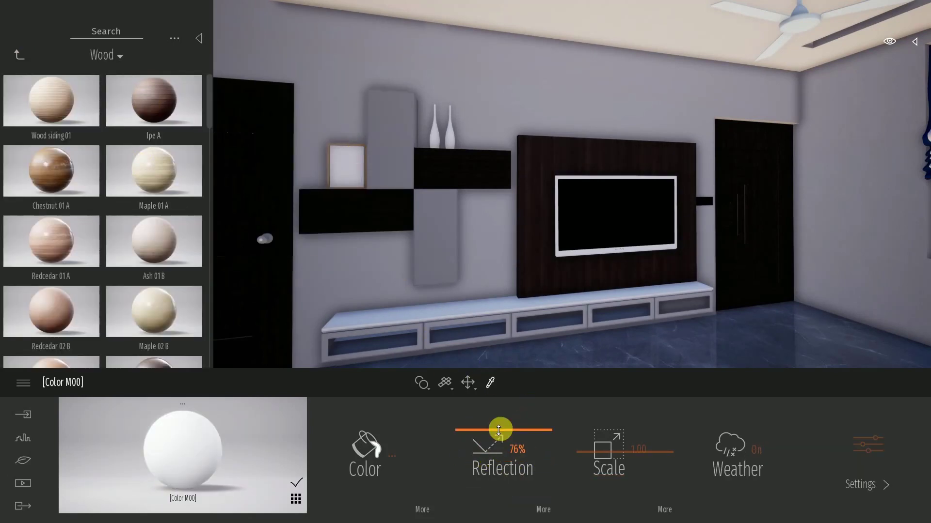
{"action": "left_click", "coordinate": [477, 340]}
{"action": "left_click_drag", "start_coordinate": [483, 498], "coordinate": [481, 410]}
Apply the Olive 02 G wood material to the black wall cabinets and doors around the TV.
{"action": "scroll", "coordinate": [200, 165], "scroll_direction": "down", "scroll_amount": 10}
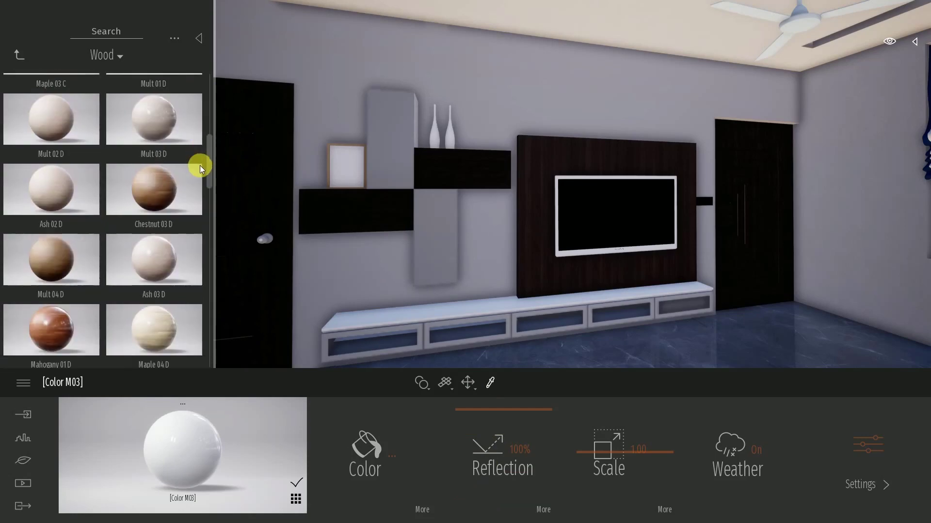
{"action": "scroll", "coordinate": [61, 295], "scroll_direction": "down", "scroll_amount": 1}
{"action": "left_click_drag", "start_coordinate": [59, 305], "coordinate": [378, 202]}
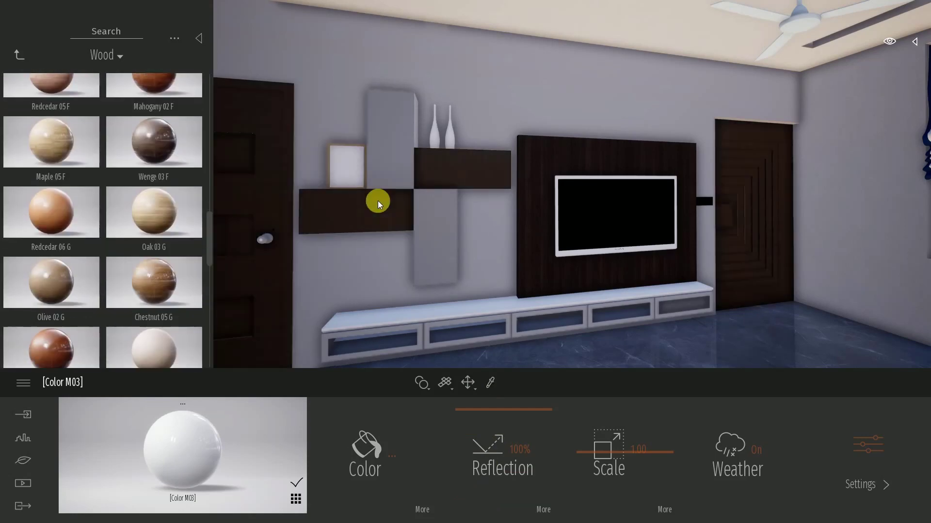
Apply the Ash 05 G wood material to the slatted column beside the framed glass panel.
{"action": "right_click_drag", "start_coordinate": [418, 339], "coordinate": [756, 330]}
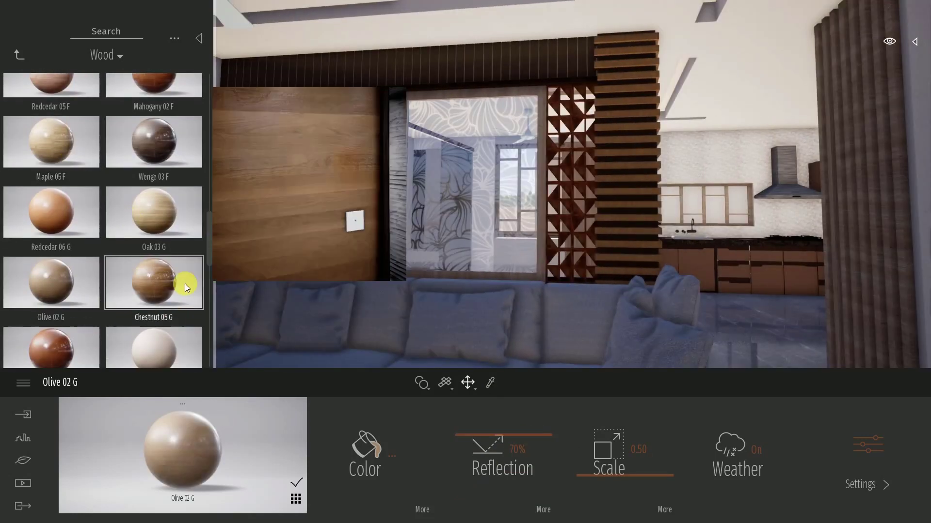
{"action": "left_click_drag", "start_coordinate": [162, 344], "coordinate": [618, 203]}
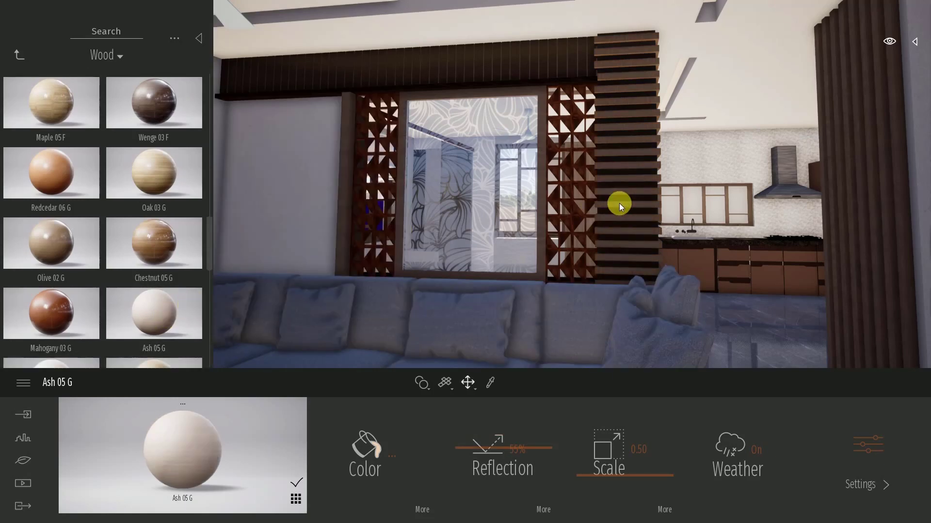
Try Brushed aluminium 01 on the lattice panels flanking the framed glass and replace it with Carbon metal.
{"action": "left_click", "coordinate": [18, 61]}
{"action": "left_click", "coordinate": [156, 121]}
{"action": "mouse_move", "coordinate": [72, 106]}
{"action": "left_mouse_down"}
{"action": "mouse_move", "coordinate": [530, 176]}
{"action": "mouse_move", "coordinate": [556, 192]}
{"action": "left_mouse_up"}
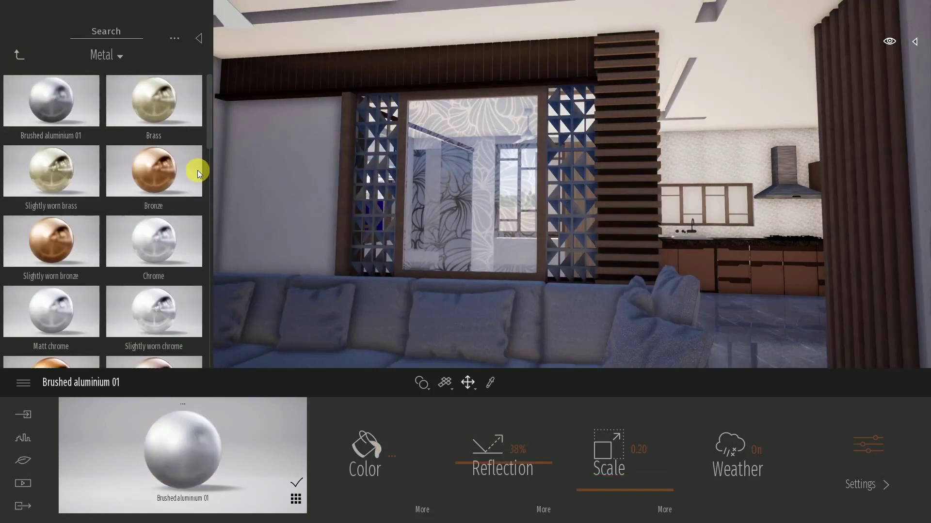
{"action": "mouse_move", "coordinate": [210, 132]}
{"action": "left_mouse_down"}
{"action": "mouse_move", "coordinate": [210, 230]}
{"action": "mouse_move", "coordinate": [374, 234]}
{"action": "left_mouse_up"}
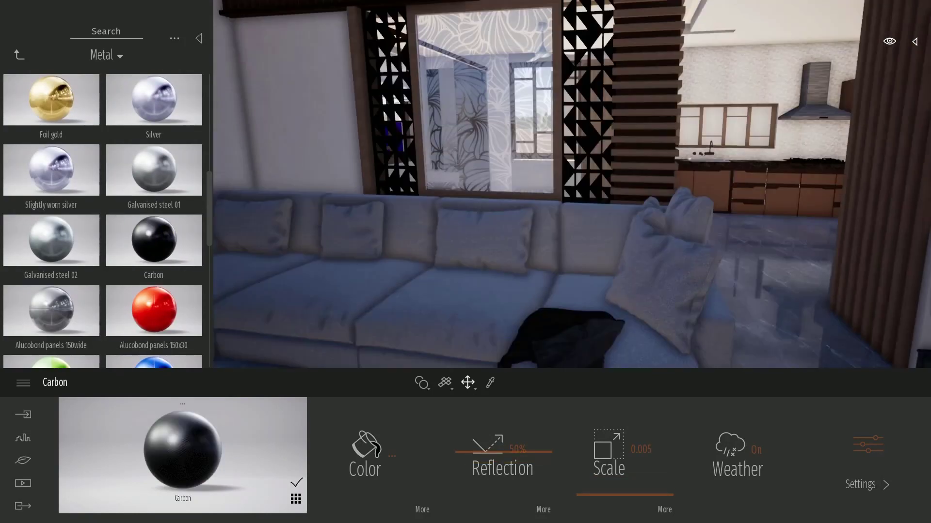
Apply the Full grain 03 leather material to the corner sofa.
{"action": "left_click", "coordinate": [18, 56]}
{"action": "left_click_drag", "start_coordinate": [211, 146], "coordinate": [217, 303]}
{"action": "left_click", "coordinate": [135, 213]}
{"action": "left_click_drag", "start_coordinate": [68, 168], "coordinate": [315, 260]}
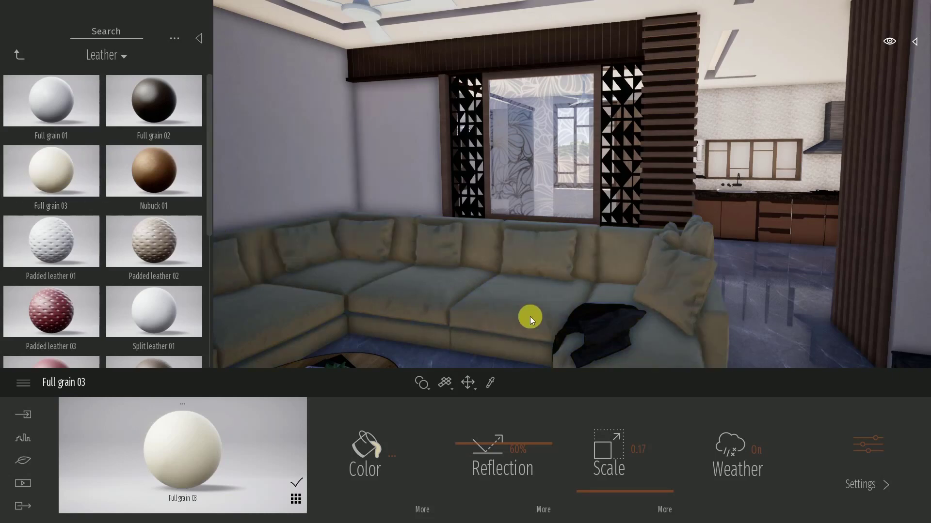
Recolour the sofa's Full grain 03 leather to blue 7AACC1 and apply it to the remaining seat cushions.
{"action": "left_click", "coordinate": [368, 452]}
{"action": "left_click_drag", "start_coordinate": [496, 158], "coordinate": [785, 197]}
{"action": "left_click", "coordinate": [649, 277]}
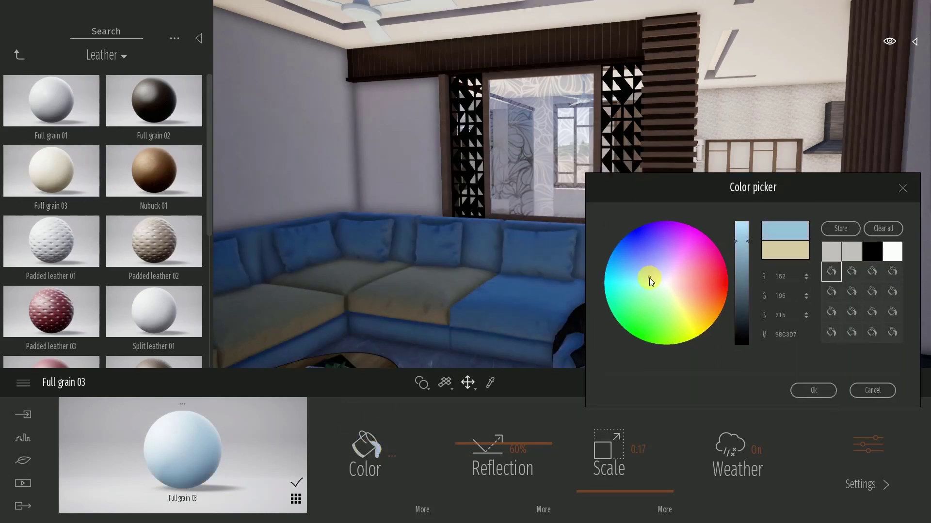
{"action": "left_click_drag", "start_coordinate": [647, 281], "coordinate": [644, 276]}
{"action": "left_click_drag", "start_coordinate": [741, 242], "coordinate": [743, 253]}
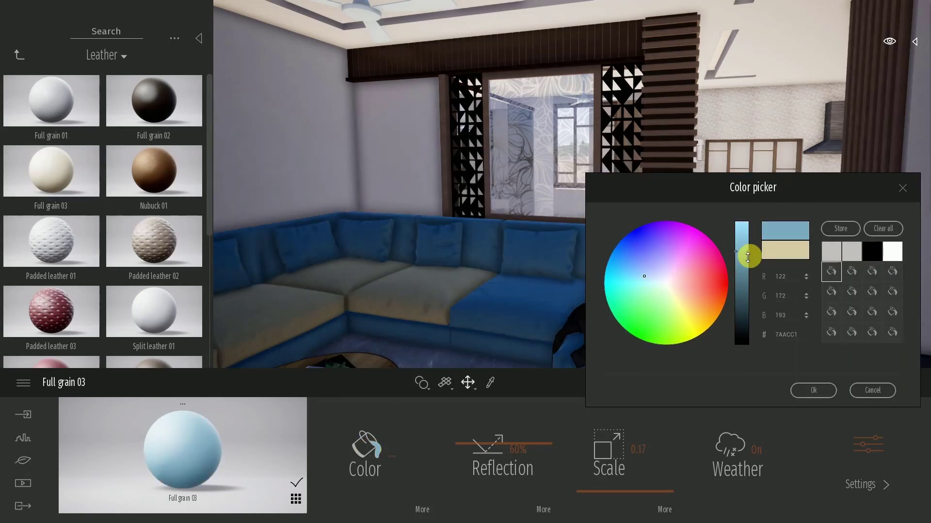
{"action": "left_click", "coordinate": [811, 392]}
{"action": "left_click_drag", "start_coordinate": [189, 450], "coordinate": [280, 301]}
{"action": "right_click_drag", "start_coordinate": [280, 301], "coordinate": [310, 291]}
{"action": "right_click_drag", "start_coordinate": [572, 219], "coordinate": [272, 226]}
{"action": "left_click", "coordinate": [494, 384]}
{"action": "left_click", "coordinate": [286, 152]}
Apply the Bare concrete 03 material to the dark blue boundary wall outside the house.
{"action": "right_click_drag", "start_coordinate": [769, 272], "coordinate": [233, 269]}
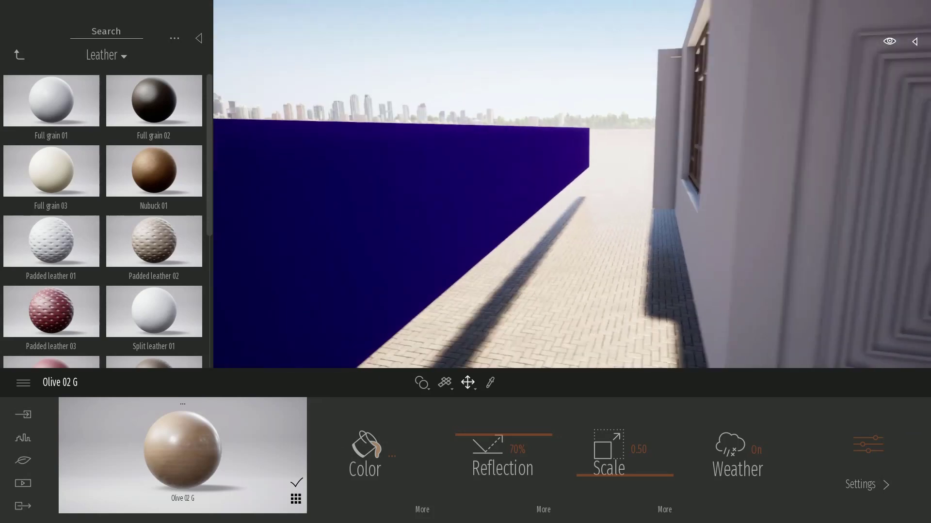
{"action": "left_click", "coordinate": [19, 55]}
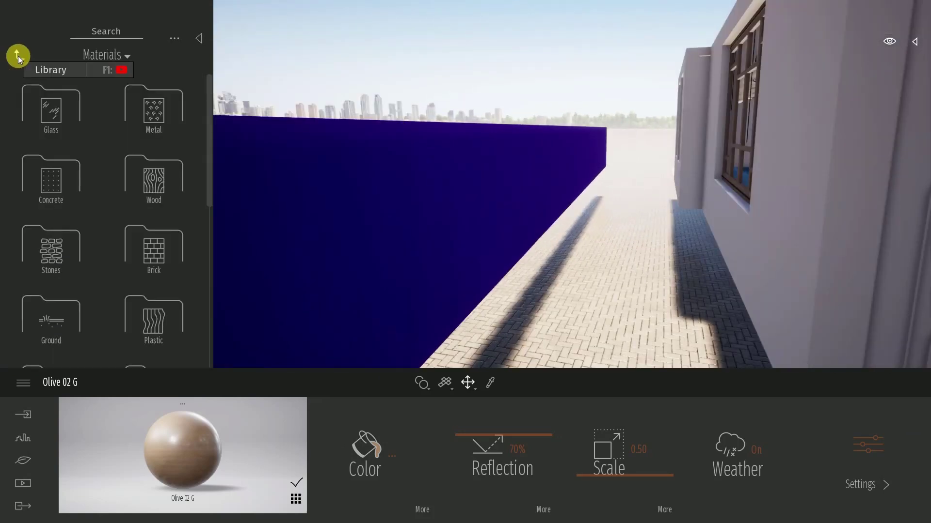
{"action": "left_click", "coordinate": [210, 177]}
{"action": "left_click", "coordinate": [40, 164]}
{"action": "left_click_drag", "start_coordinate": [42, 161], "coordinate": [374, 234]}
{"action": "right_click_drag", "start_coordinate": [497, 233], "coordinate": [349, 234]}
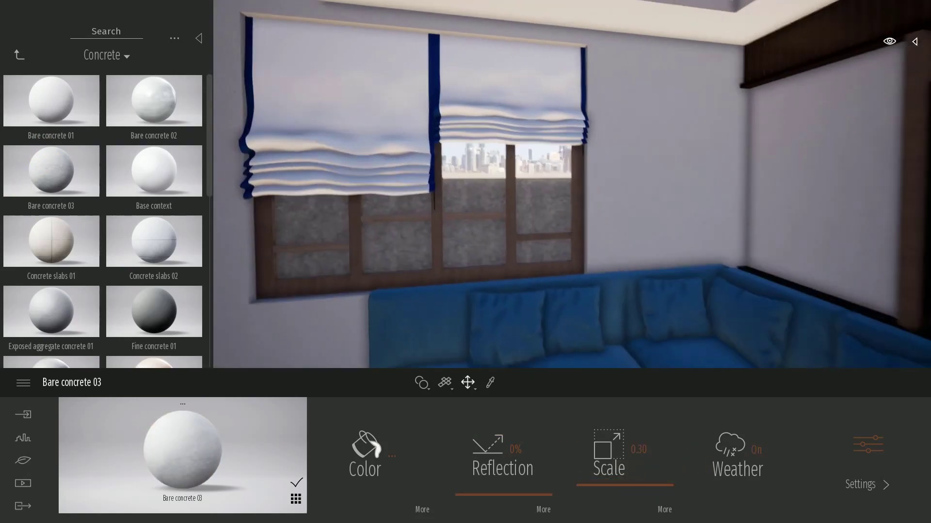
Apply the Clear glass material to the living-room window panes.
{"action": "left_click", "coordinate": [19, 54]}
{"action": "left_click", "coordinate": [45, 118]}
{"action": "left_click_drag", "start_coordinate": [46, 118], "coordinate": [297, 193]}
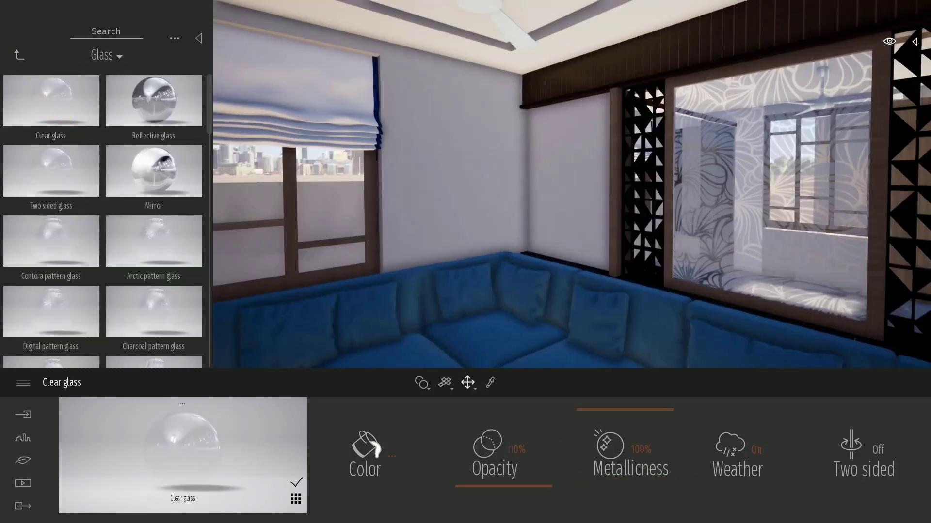
Set the reflection of the brown kitchen cabinet fronts to 100%.
{"action": "key", "text": "s"}
{"action": "right_click_drag", "start_coordinate": [572, 184], "coordinate": [693, 218]}
{"action": "key", "text": "w"}
{"action": "right_click_drag", "start_coordinate": [330, 209], "coordinate": [383, 210]}
{"action": "key", "text": "s"}
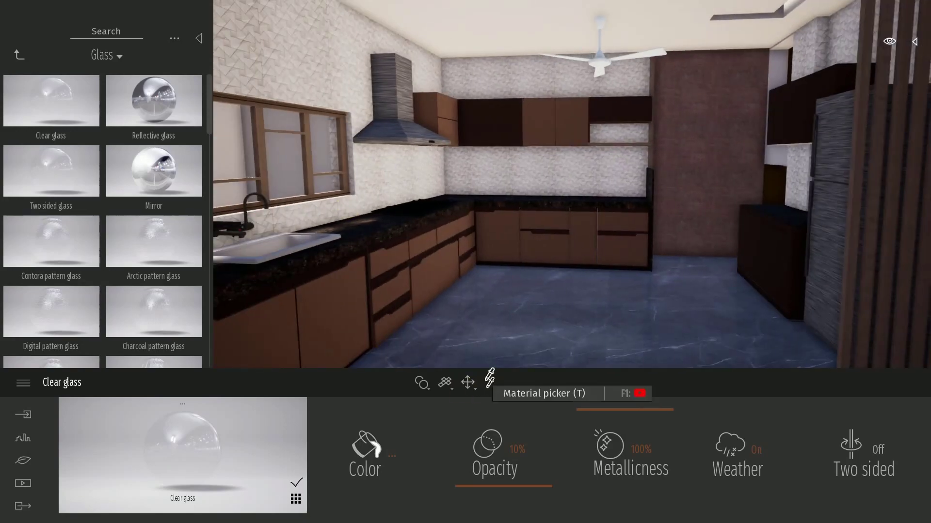
{"action": "left_click", "coordinate": [490, 383]}
{"action": "left_click", "coordinate": [538, 252]}
{"action": "left_click_drag", "start_coordinate": [514, 500], "coordinate": [507, 415]}
{"action": "left_click", "coordinate": [402, 301]}
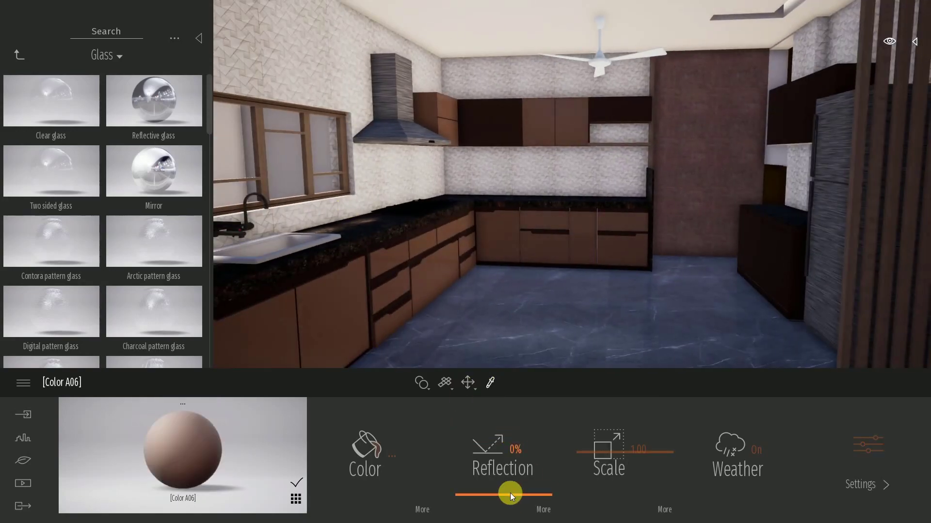
{"action": "left_click_drag", "start_coordinate": [509, 492], "coordinate": [495, 403]}
Apply the Galvanised steel 01 metal material to the kitchen range hood.
{"action": "left_click", "coordinate": [17, 55]}
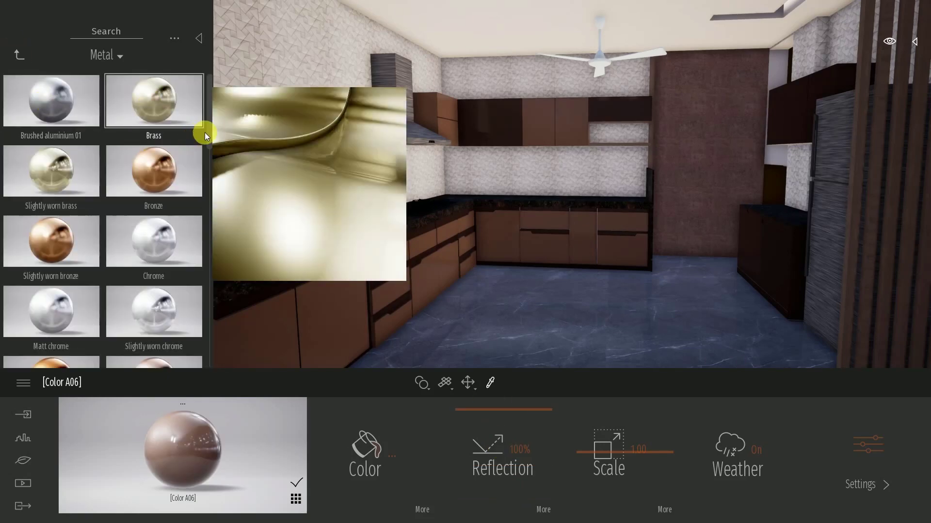
{"action": "scroll", "coordinate": [204, 194], "scroll_direction": "down", "scroll_amount": 5}
{"action": "left_click_drag", "start_coordinate": [181, 199], "coordinate": [388, 135]}
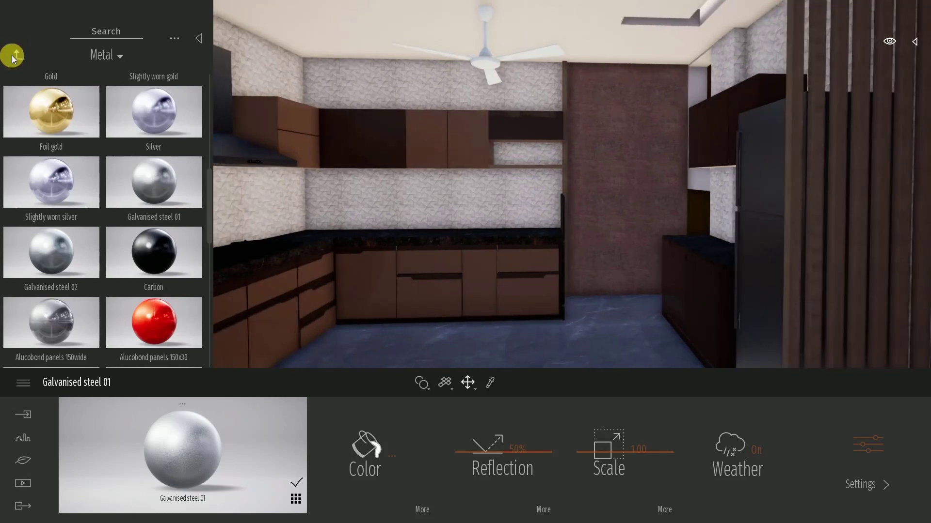
Apply the Plaster coating 05 wall covering to the brown kitchen wall near the refrigerator and set its scale to 4.17.
{"action": "left_click", "coordinate": [14, 54]}
{"action": "left_click_drag", "start_coordinate": [208, 163], "coordinate": [208, 213]}
{"action": "left_click", "coordinate": [51, 269]}
{"action": "left_click_drag", "start_coordinate": [73, 245], "coordinate": [606, 210]}
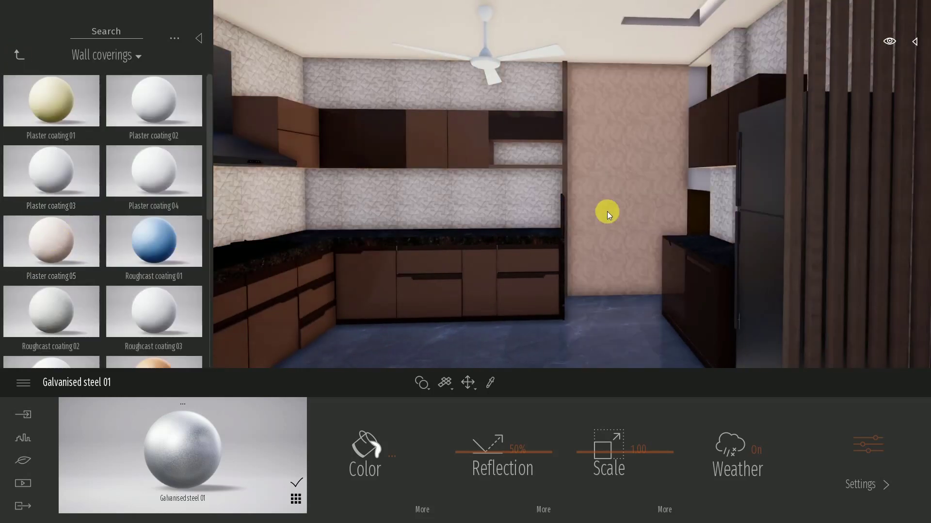
{"action": "left_click_drag", "start_coordinate": [601, 450], "coordinate": [605, 444]}
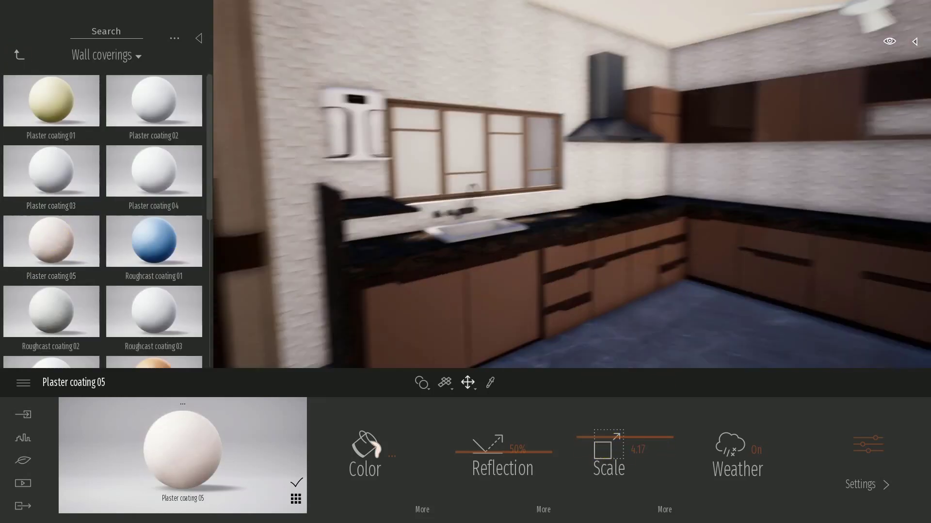
Set the reflection of the kitchen's patterned wall tile material to 100%.
{"action": "left_click", "coordinate": [490, 382]}
{"action": "left_click_drag", "start_coordinate": [488, 479], "coordinate": [495, 413]}
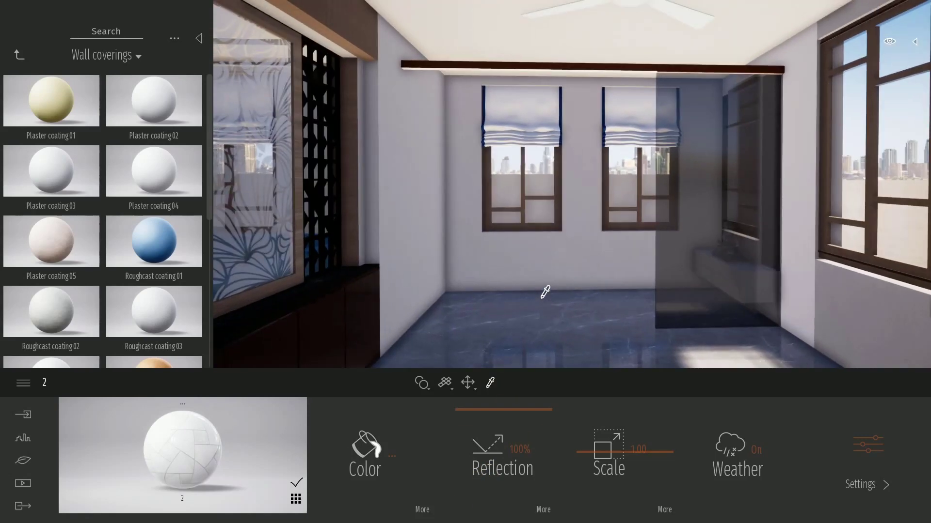
Place the Delilah table set from the furniture library on the floor of the empty room with the glass partition.
{"action": "left_click", "coordinate": [16, 58]}
{"action": "left_click", "coordinate": [19, 55]}
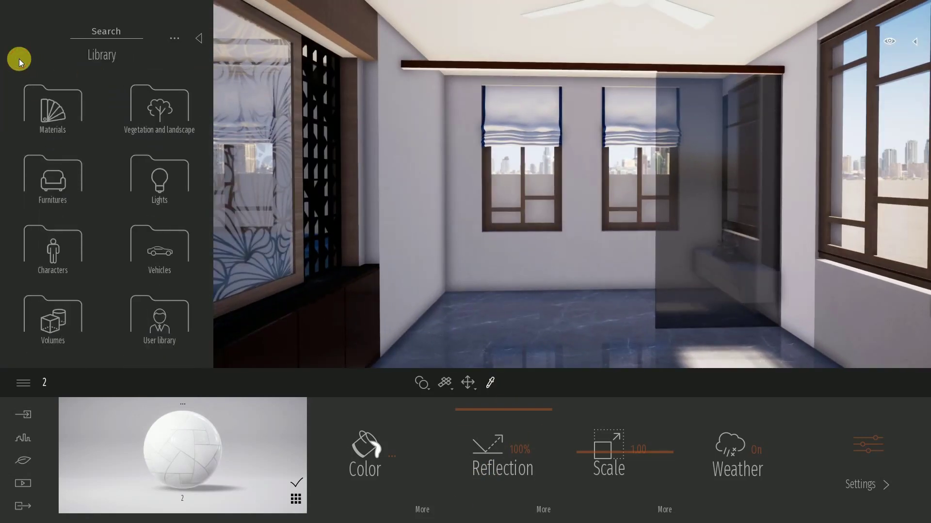
{"action": "left_click", "coordinate": [63, 141]}
{"action": "left_click", "coordinate": [59, 125]}
{"action": "left_click", "coordinate": [62, 313]}
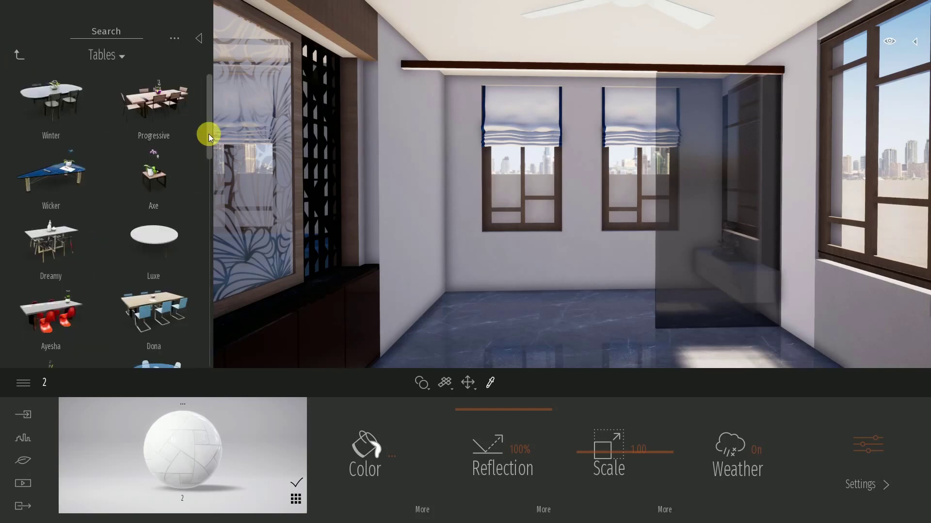
{"action": "left_click_drag", "start_coordinate": [208, 134], "coordinate": [207, 173]}
{"action": "scroll", "coordinate": [84, 225], "scroll_direction": "down", "scroll_amount": 3}
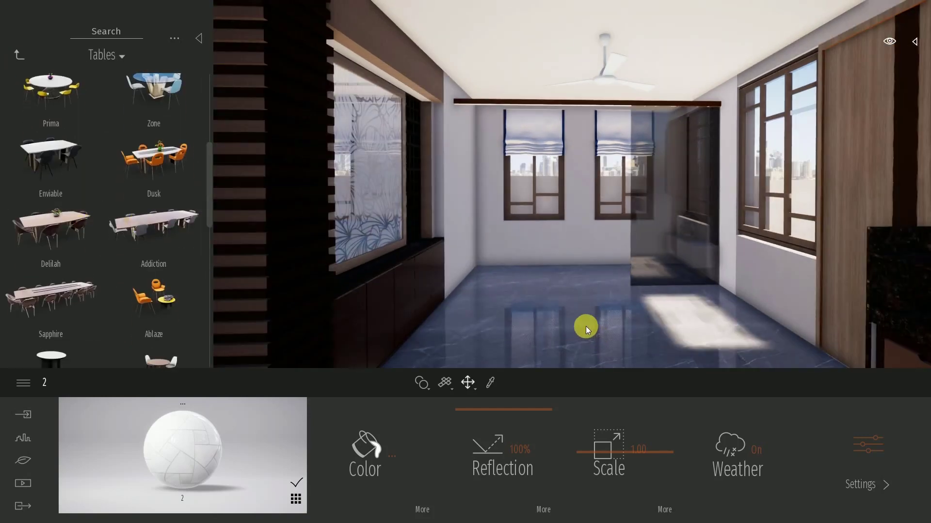
{"action": "left_click_drag", "start_coordinate": [66, 243], "coordinate": [539, 312]}
{"action": "right_click_drag", "start_coordinate": [539, 312], "coordinate": [812, 189]}
Adjust the scene's day time, check the living room, and switch back to SketchUp.
{"action": "mouse_move", "coordinate": [890, 41]}
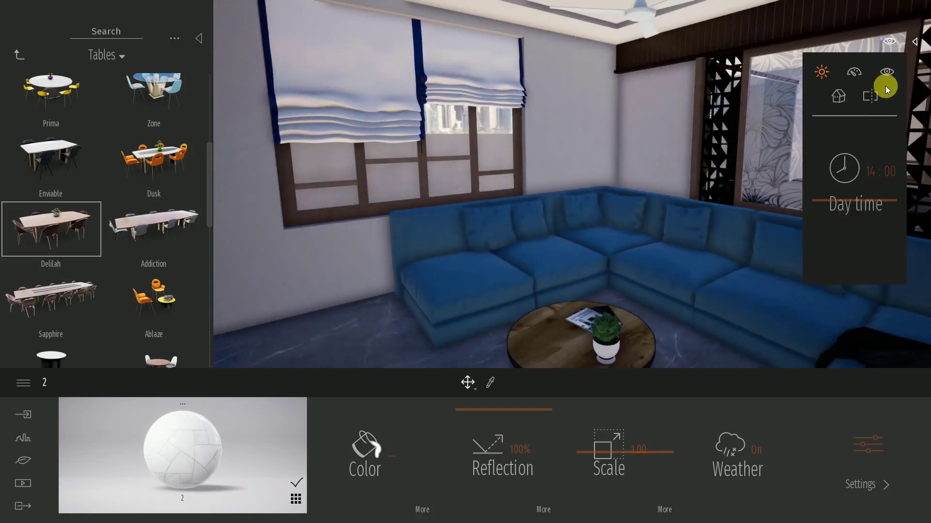
{"action": "left_click_drag", "start_coordinate": [855, 202], "coordinate": [855, 188]}
{"action": "right_click_drag", "start_coordinate": [756, 209], "coordinate": [848, 184]}
{"action": "left_click", "coordinate": [874, 6]}
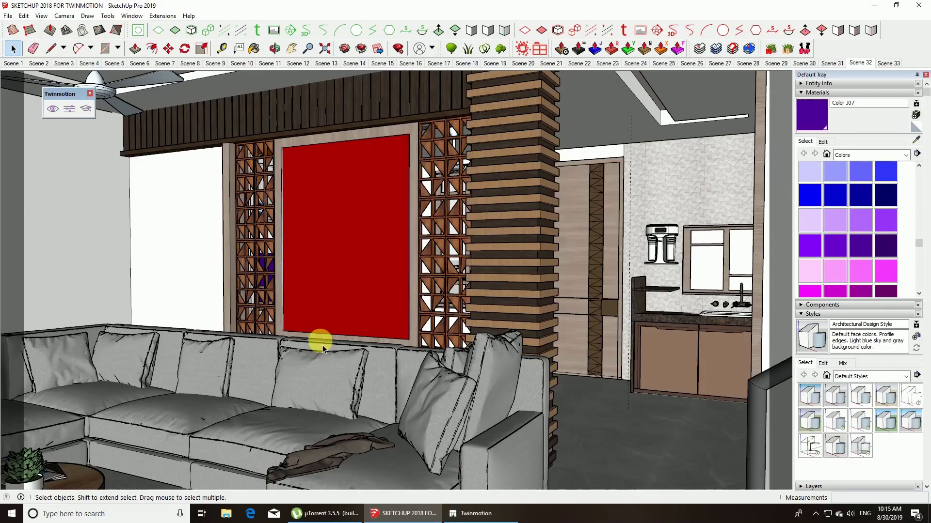
Copy the Roman blind from the second dining room window onto the floor near the side window.
{"action": "mouse_move", "coordinate": [598, 290]}
{"action": "middle_mouse_down"}
{"action": "mouse_move", "coordinate": [361, 339]}
{"action": "mouse_move", "coordinate": [316, 160]}
{"action": "middle_mouse_up"}
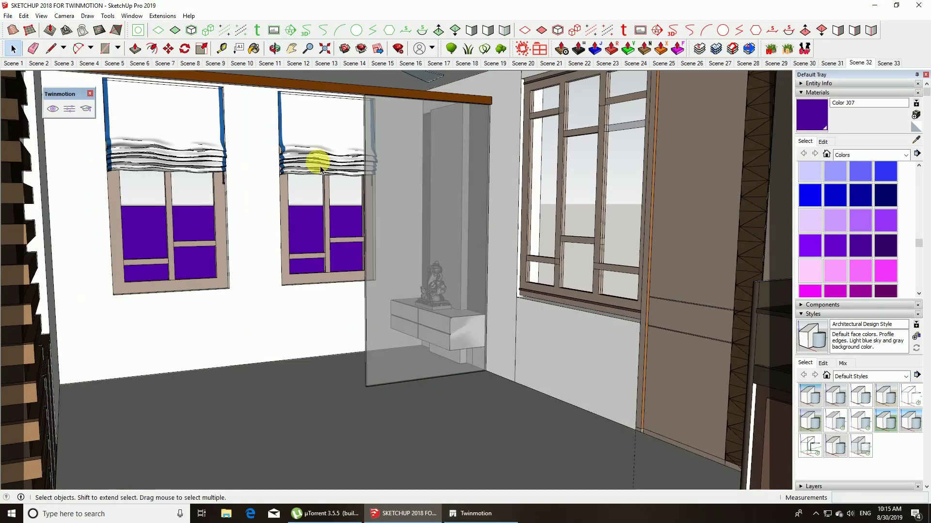
{"action": "left_click", "coordinate": [320, 169]}
{"action": "key", "text": "m"}
{"action": "key", "text": "ctrl"}
{"action": "left_click", "coordinate": [264, 150]}
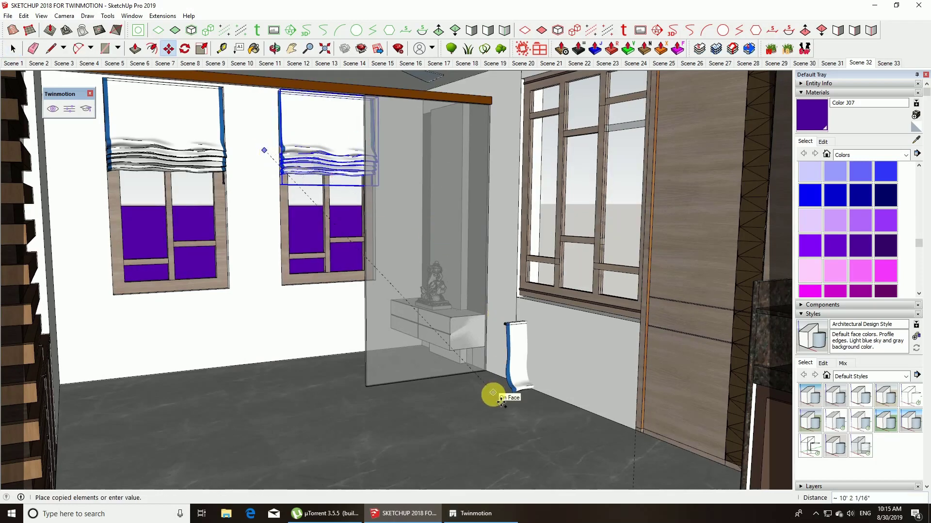
{"action": "left_click", "coordinate": [380, 430]}
{"action": "key", "text": "space"}
Rotate the copied Roman blind 90 degrees on the floor so it runs parallel to the side wall.
{"action": "key", "text": "q"}
{"action": "left_click", "coordinate": [490, 437]}
{"action": "left_click", "coordinate": [536, 423]}
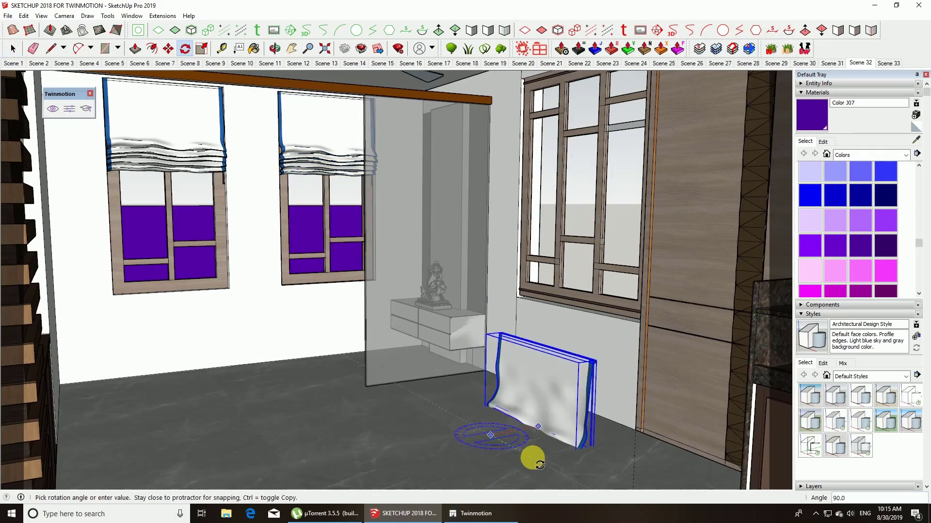
{"action": "left_click", "coordinate": [538, 463]}
{"action": "key", "text": "ctrl+z"}
{"action": "left_click", "coordinate": [497, 443]}
{"action": "left_click", "coordinate": [553, 427]}
{"action": "left_click", "coordinate": [543, 464]}
{"action": "key", "text": "space"}
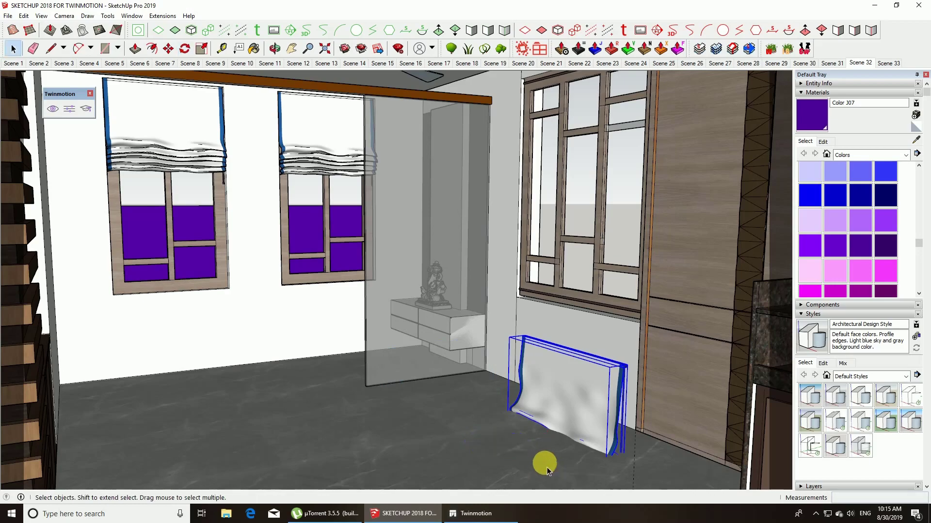
Move the rotated blind up to the upper corner of the side window beside the wooden door.
{"action": "key", "text": "m"}
{"action": "left_click", "coordinate": [630, 364]}
{"action": "middle_click_drag", "start_coordinate": [623, 199], "coordinate": [616, 182]}
{"action": "middle_click_drag", "start_coordinate": [565, 255], "coordinate": [574, 238]}
{"action": "scroll", "coordinate": [605, 135], "scroll_direction": "up", "scroll_amount": 3}
{"action": "left_click", "coordinate": [592, 102]}
{"action": "key", "text": "space"}
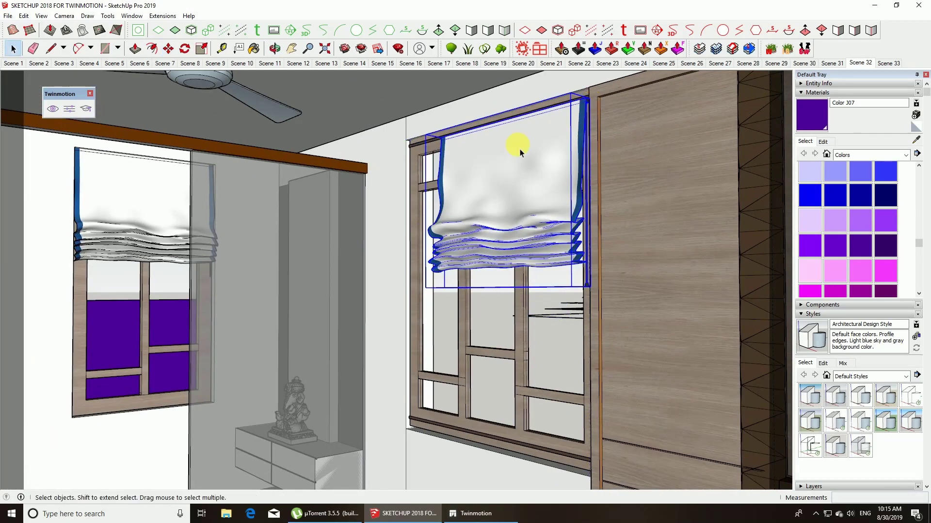
Scale the blind's width by about 1.33 along the red axis to span the side window frame.
{"action": "middle_click_drag", "start_coordinate": [520, 148], "coordinate": [582, 201]}
{"action": "key", "text": "s"}
{"action": "left_click", "coordinate": [501, 225]}
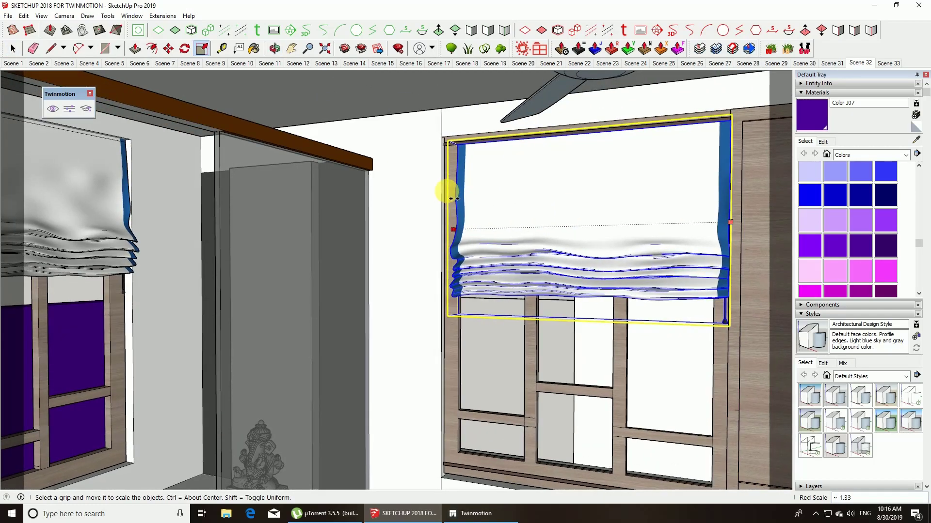
{"action": "left_click", "coordinate": [440, 198]}
{"action": "key", "text": "space"}
Move the widened blind in depth to fit it against the side window.
{"action": "middle_click_drag", "start_coordinate": [554, 218], "coordinate": [469, 266]}
{"action": "key", "text": "m"}
{"action": "scroll", "coordinate": [368, 183], "scroll_direction": "up", "scroll_amount": 3}
{"action": "left_click", "coordinate": [367, 169]}
{"action": "scroll", "coordinate": [480, 104], "scroll_direction": "up", "scroll_amount": 1}
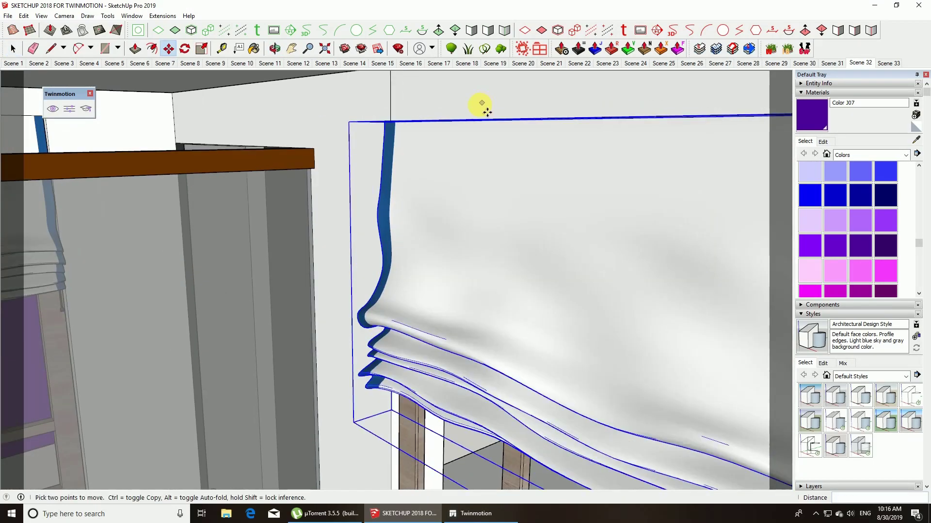
{"action": "middle_click_drag", "start_coordinate": [480, 104], "coordinate": [335, 124]}
{"action": "left_click", "coordinate": [115, 160]}
{"action": "left_click", "coordinate": [122, 160]}
{"action": "key", "text": "space"}
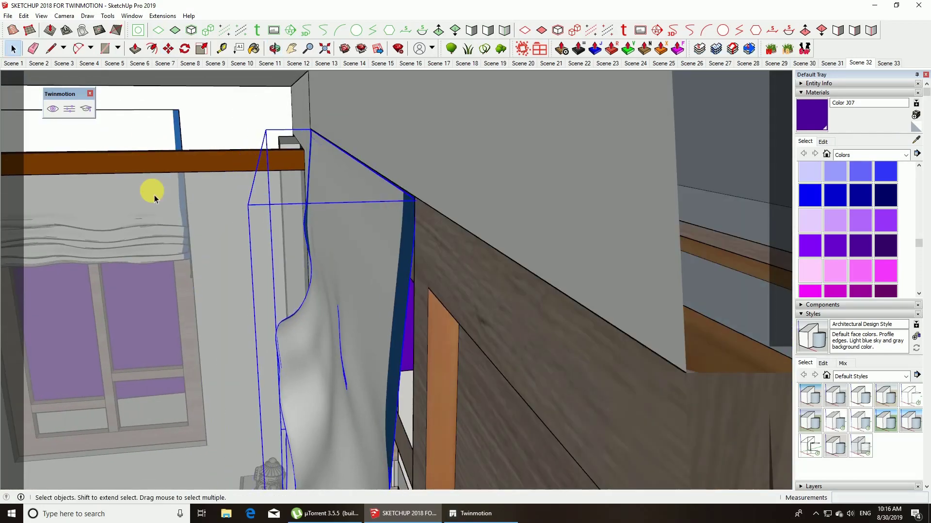
Sample the Veneer_D01_120cm material from the door and paint the door's thin orange edge strip with it.
{"action": "scroll", "coordinate": [152, 191], "scroll_direction": "down", "scroll_amount": 5}
{"action": "middle_click_drag", "start_coordinate": [443, 283], "coordinate": [495, 285]}
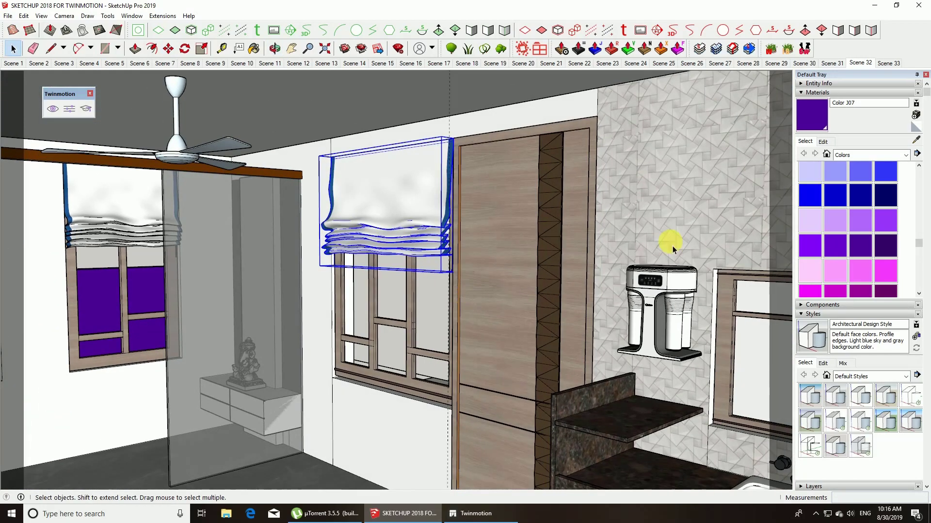
{"action": "double_click", "coordinate": [464, 285]}
{"action": "left_click", "coordinate": [917, 140]}
{"action": "left_click", "coordinate": [470, 283]}
{"action": "scroll", "coordinate": [459, 304], "scroll_direction": "up", "scroll_amount": 4}
{"action": "key", "text": "space"}
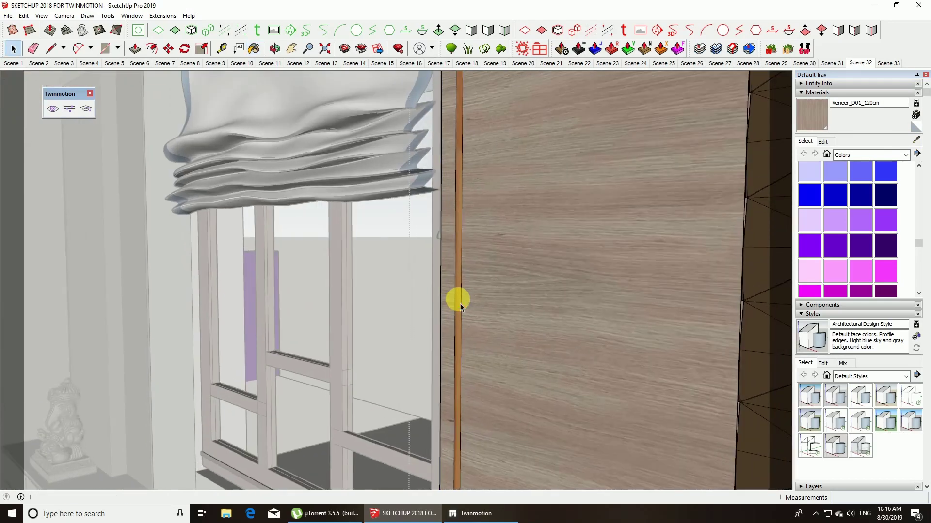
{"action": "left_click", "coordinate": [458, 299]}
{"action": "key", "text": "space"}
Save the SketchUp model and switch to Twinmotion.
{"action": "left_click", "coordinate": [7, 16]}
{"action": "left_click", "coordinate": [23, 63]}
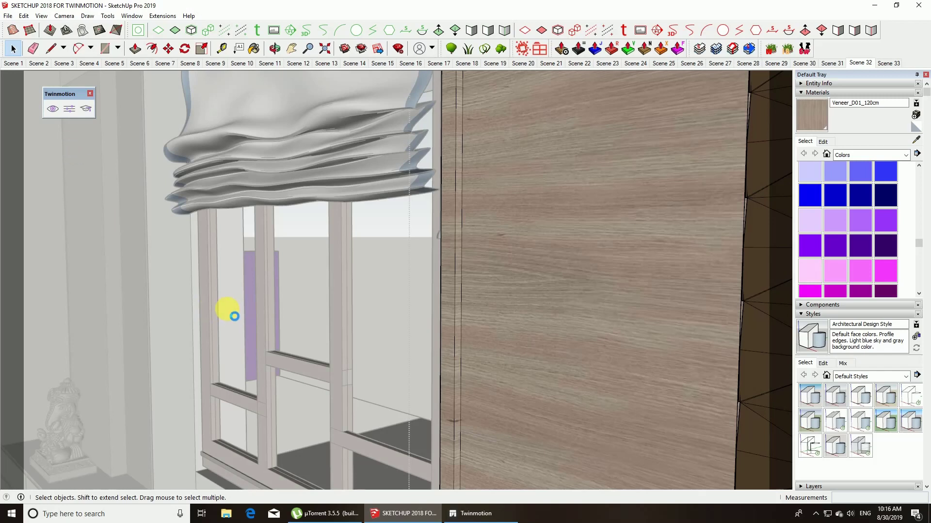
{"action": "left_click", "coordinate": [472, 514]}
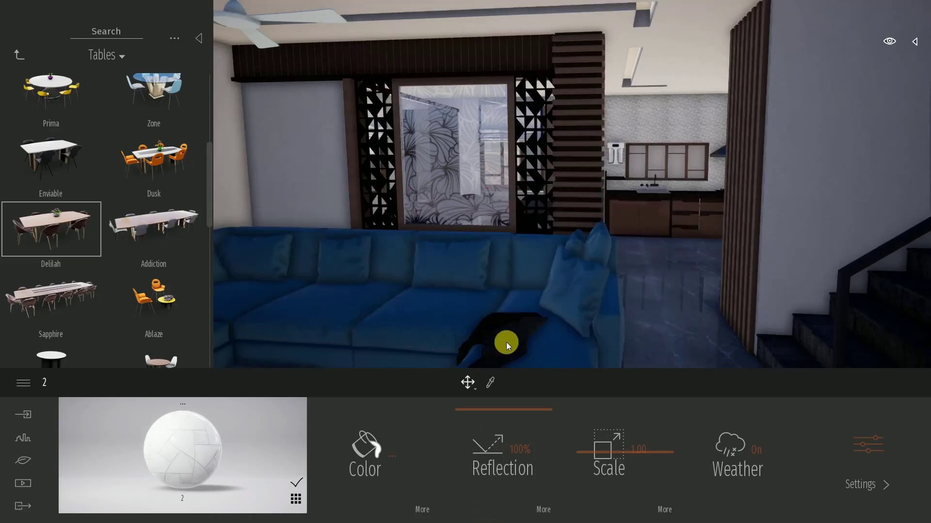
Apply the Ash 05 G wood to the veneer door beside the kitchen, with scale 1.92 and reflection 68%.
{"action": "key", "text": "w"}
{"action": "left_click", "coordinate": [489, 382]}
{"action": "left_click", "coordinate": [499, 282]}
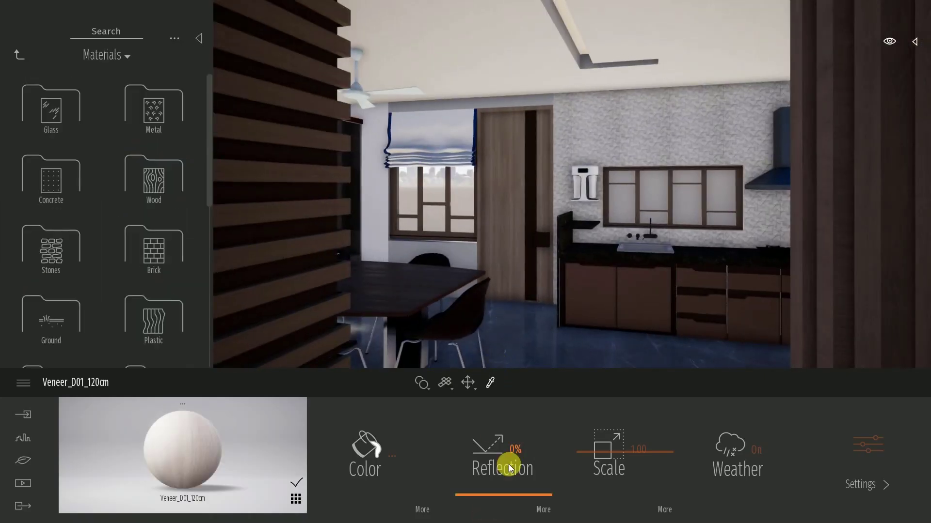
{"action": "left_click", "coordinate": [511, 260]}
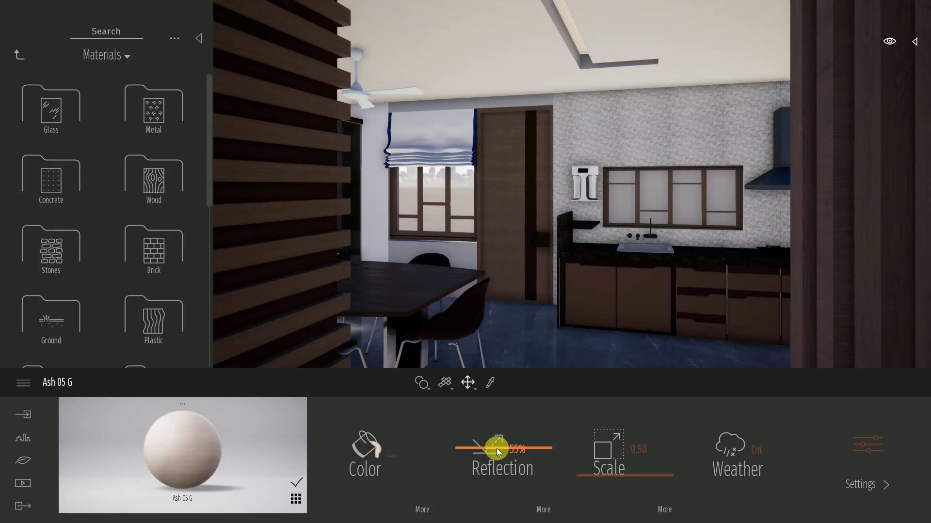
{"action": "left_click", "coordinate": [622, 469]}
{"action": "left_click_drag", "start_coordinate": [499, 449], "coordinate": [501, 438]}
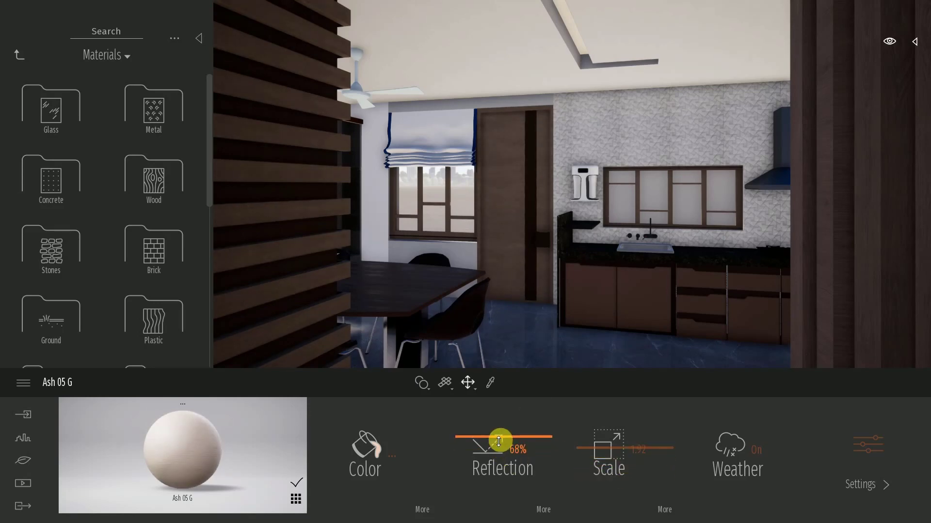
Apply the Floral sticker glass material to the glass partition in the dining room.
{"action": "right_click_drag", "start_coordinate": [526, 320], "coordinate": [438, 298]}
{"action": "key", "text": "w"}
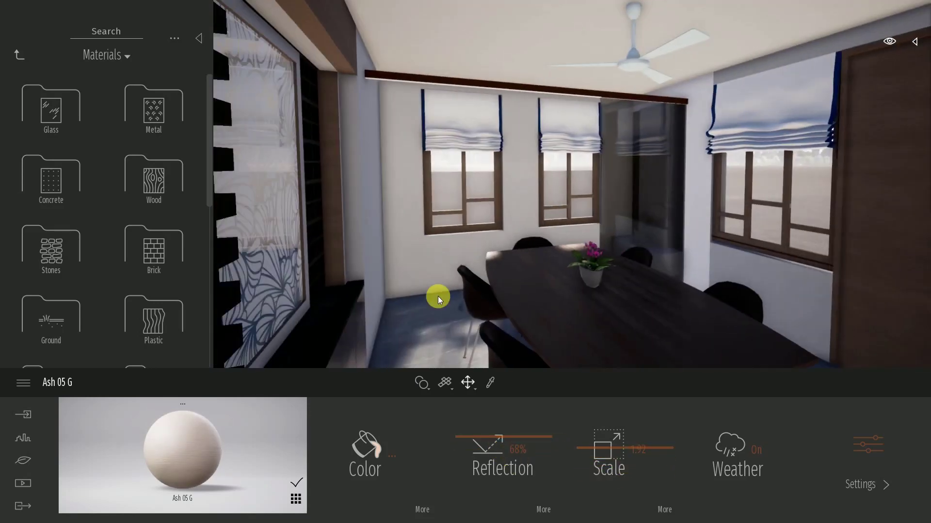
{"action": "left_click", "coordinate": [62, 115]}
{"action": "left_click_drag", "start_coordinate": [210, 135], "coordinate": [203, 192]}
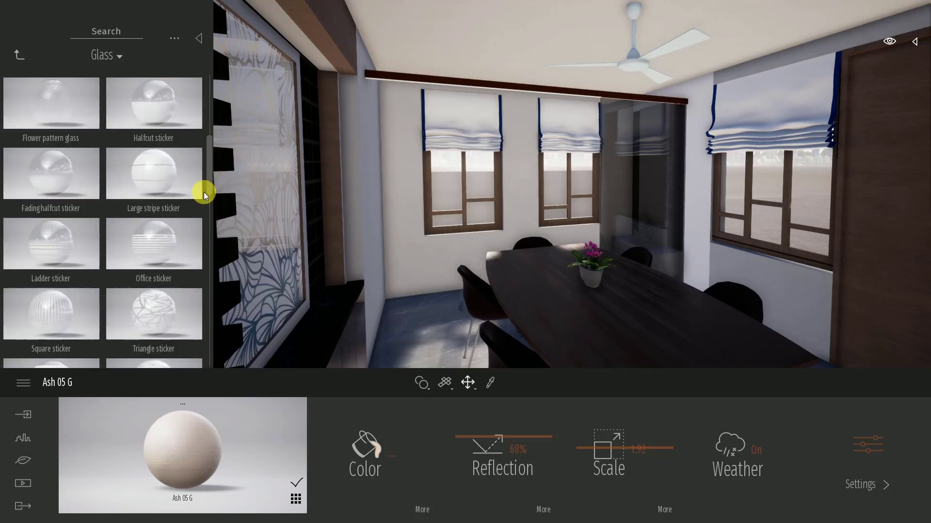
{"action": "left_click_drag", "start_coordinate": [165, 239], "coordinate": [646, 221]}
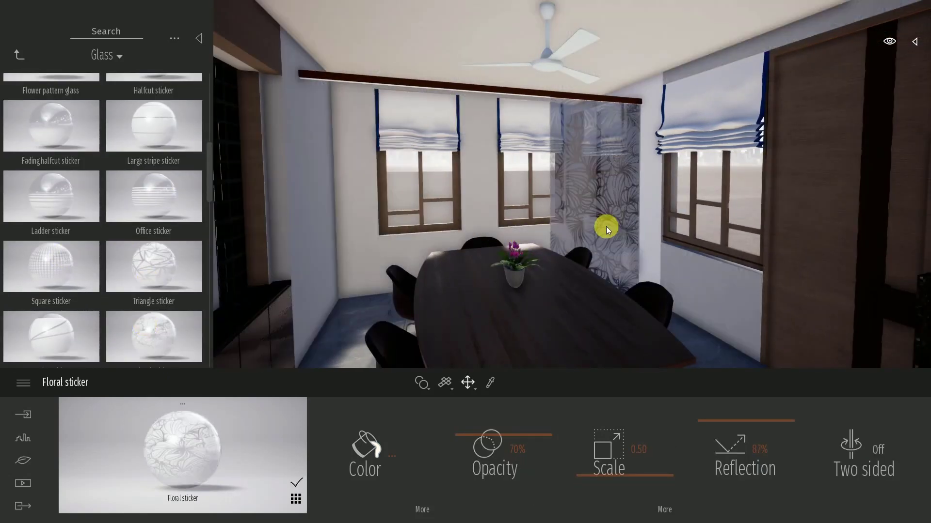
Sample the dark wood Baby Blue Ceramic material near the dining cabinets and set its reflection to 69%.
{"action": "right_click_drag", "start_coordinate": [606, 227], "coordinate": [528, 295]}
{"action": "key", "text": "t"}
{"action": "left_click", "coordinate": [525, 284]}
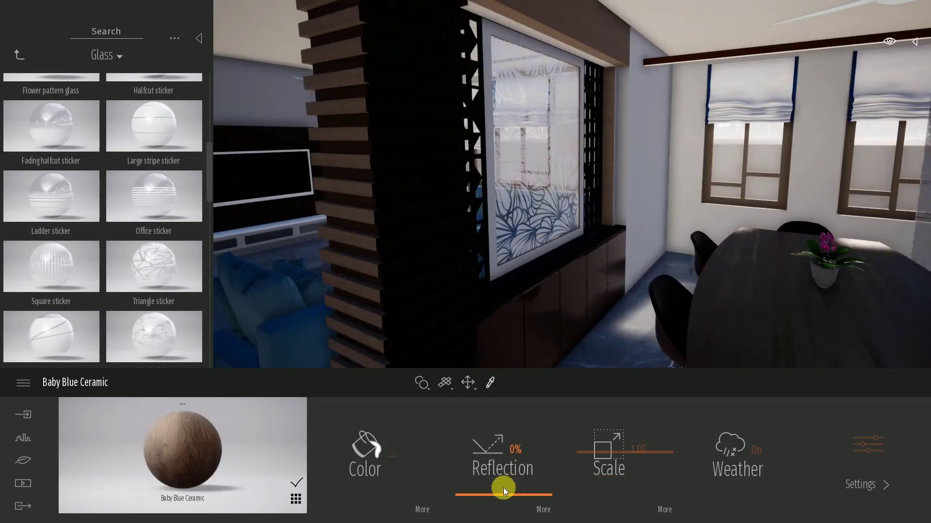
{"action": "left_click_drag", "start_coordinate": [503, 491], "coordinate": [511, 439]}
{"action": "right_click_drag", "start_coordinate": [554, 328], "coordinate": [555, 329]}
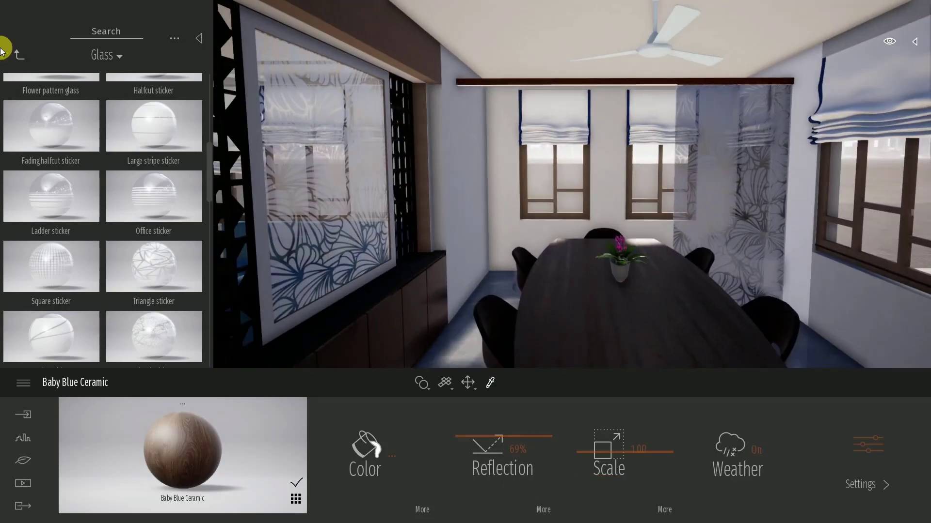
Place a Restruct shelf from the living room storage library against the dining room wall near the glass partition.
{"action": "left_click", "coordinate": [19, 55]}
{"action": "left_click", "coordinate": [19, 54]}
{"action": "left_click", "coordinate": [38, 169]}
{"action": "left_click", "coordinate": [61, 119]}
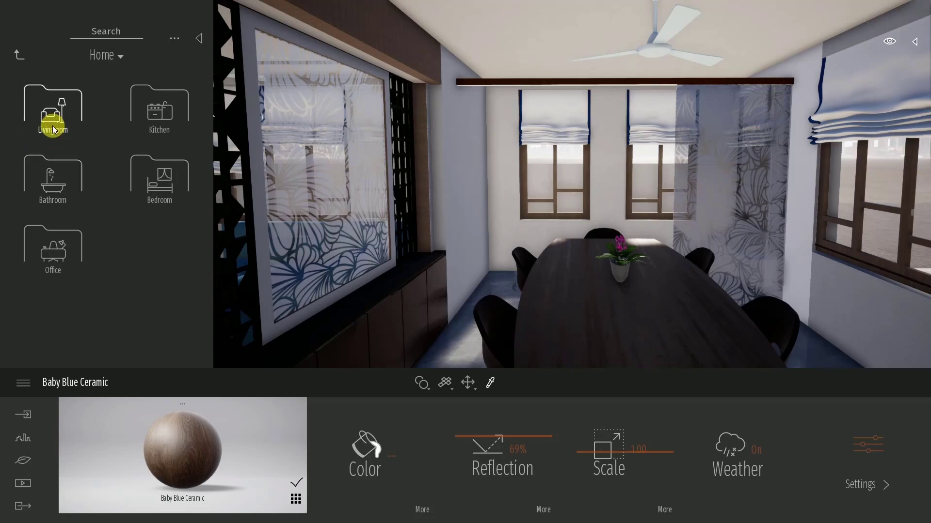
{"action": "left_click", "coordinate": [50, 113]}
{"action": "left_click", "coordinate": [150, 254]}
{"action": "left_click", "coordinate": [137, 134]}
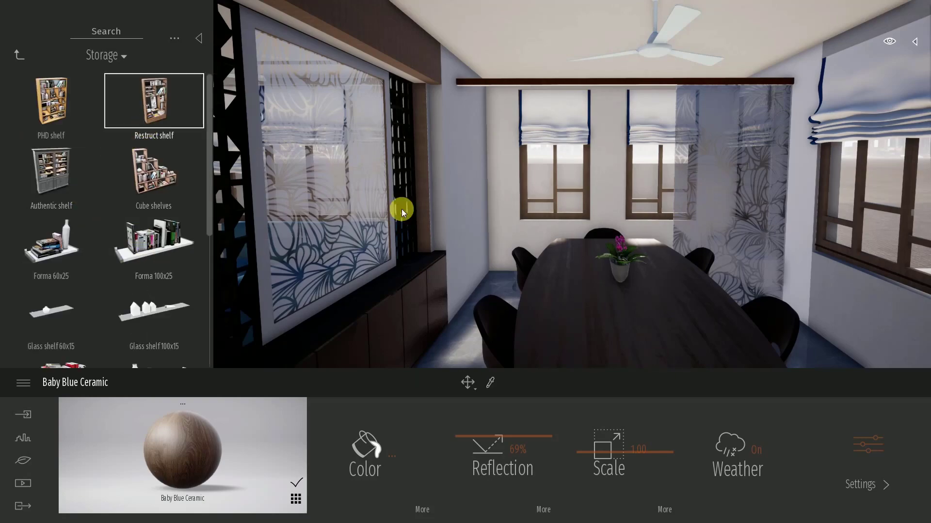
{"action": "right_click_drag", "start_coordinate": [484, 225], "coordinate": [484, 226]}
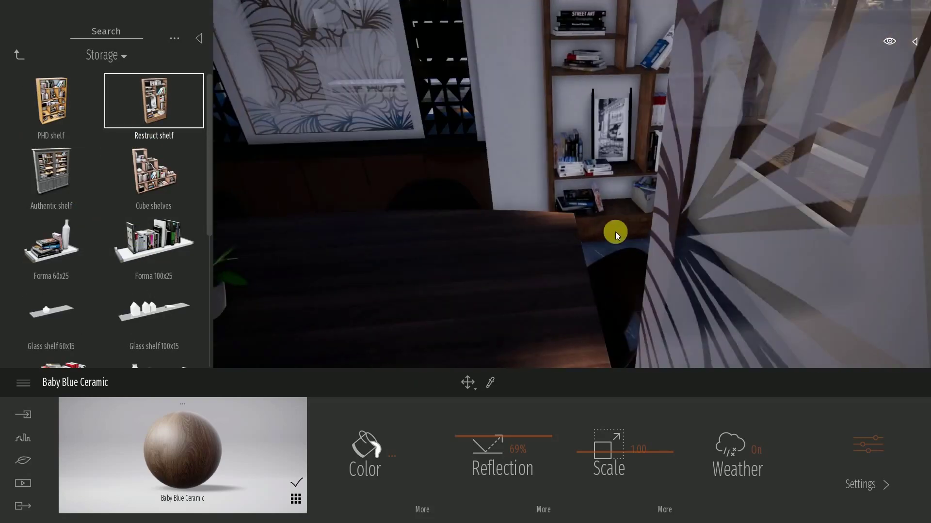
{"action": "left_click", "coordinate": [616, 231]}
{"action": "right_click_drag", "start_coordinate": [560, 216], "coordinate": [554, 199]}
{"action": "key", "text": "Escape"}
Recolour the ceiling fans' [0094_PowderBlue] material white and set its reflection to 99%.
{"action": "key", "text": "s"}
{"action": "left_click", "coordinate": [490, 383]}
{"action": "left_click", "coordinate": [281, 51]}
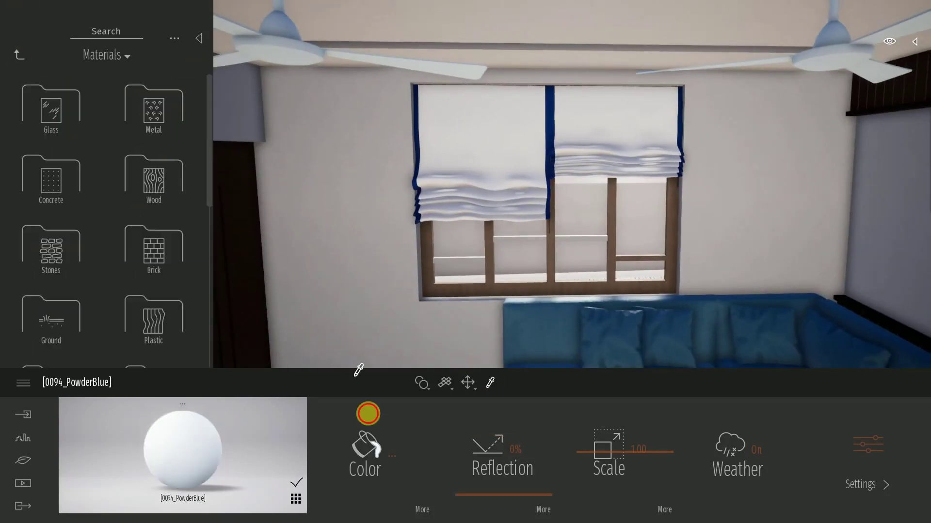
{"action": "left_click", "coordinate": [366, 445]}
{"action": "left_click", "coordinate": [604, 214]}
{"action": "left_click", "coordinate": [526, 352]}
{"action": "left_click_drag", "start_coordinate": [494, 494], "coordinate": [502, 418]}
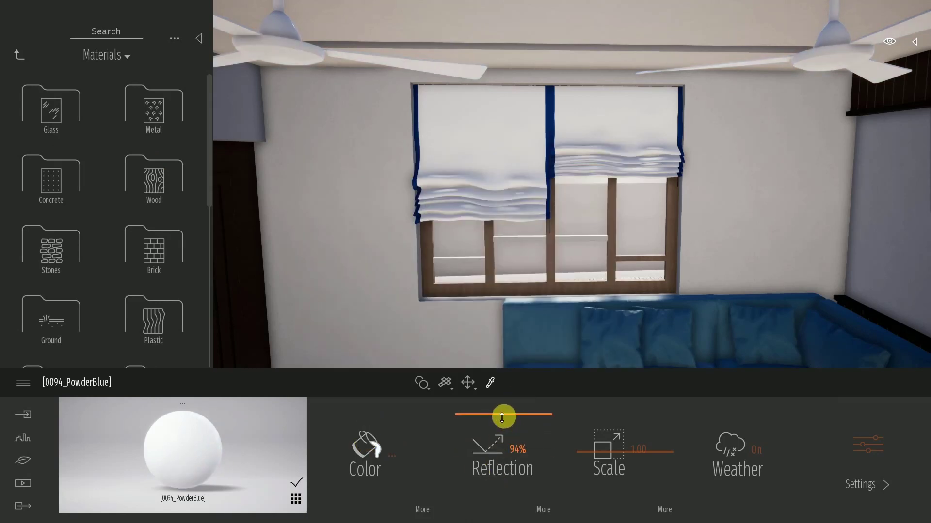
Apply the Carpet wool sedona 03 fabric to the living room window blinds.
{"action": "scroll", "coordinate": [50, 285], "scroll_direction": "down", "scroll_amount": 6}
{"action": "key", "text": "q"}
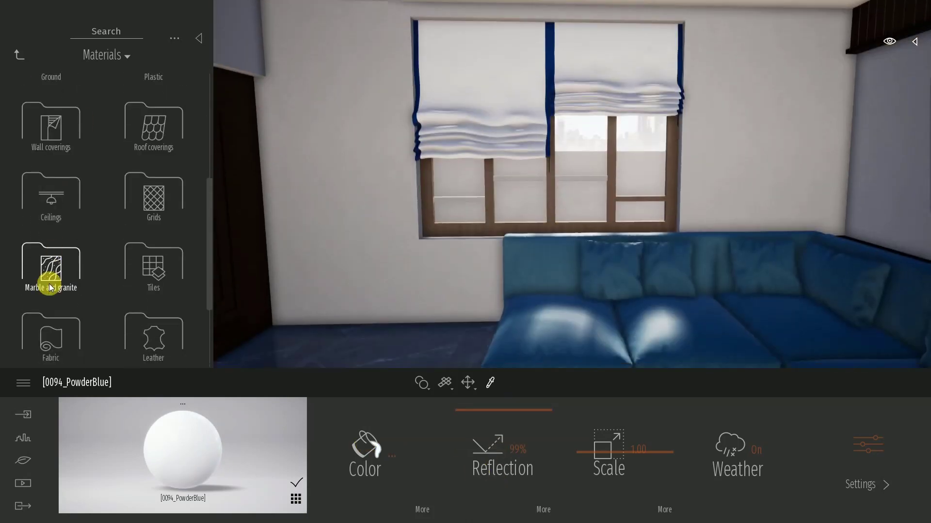
{"action": "left_click", "coordinate": [50, 339]}
{"action": "left_click_drag", "start_coordinate": [151, 111], "coordinate": [476, 94]}
{"action": "left_click_drag", "start_coordinate": [210, 124], "coordinate": [210, 191]}
{"action": "left_click_drag", "start_coordinate": [64, 192], "coordinate": [536, 116]}
Change the blinds' Carpet wool sedona 03 colour to the muted blue 8DBBC1.
{"action": "left_click", "coordinate": [359, 442]}
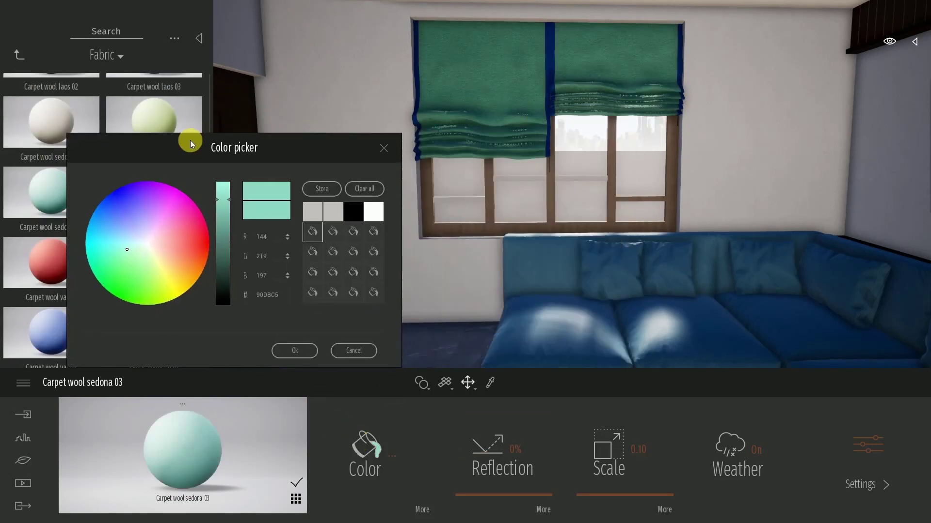
{"action": "left_click", "coordinate": [133, 244]}
{"action": "left_click_drag", "start_coordinate": [223, 222], "coordinate": [232, 219]}
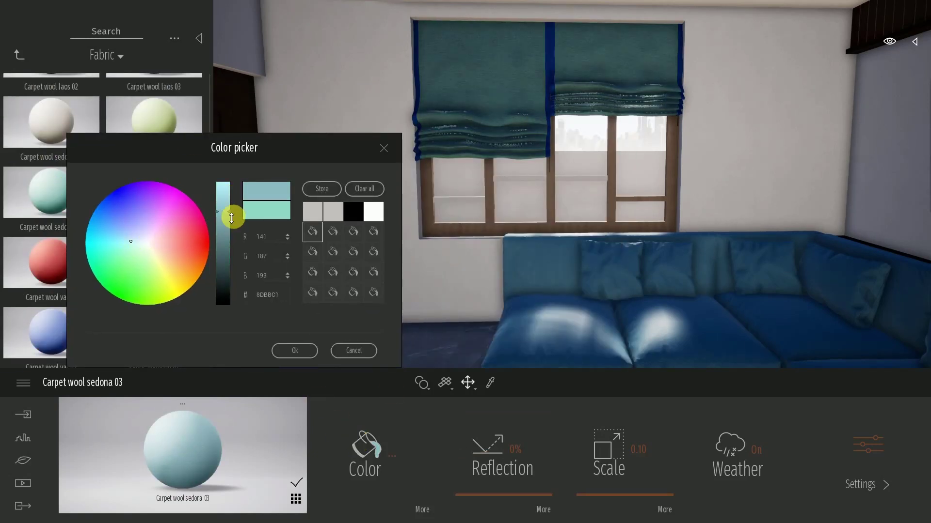
{"action": "left_click", "coordinate": [298, 350]}
Apply the red Carpet wool var 01 fabric to the blue edge trim of the living room blinds.
{"action": "left_click_drag", "start_coordinate": [65, 189], "coordinate": [114, 187]}
{"action": "left_click_drag", "start_coordinate": [209, 174], "coordinate": [208, 209]}
{"action": "left_click_drag", "start_coordinate": [57, 262], "coordinate": [414, 121]}
Place the Frame Map picture from the living room decorations on the wall panel behind the sofa.
{"action": "right_click_drag", "start_coordinate": [414, 121], "coordinate": [0, 7]}
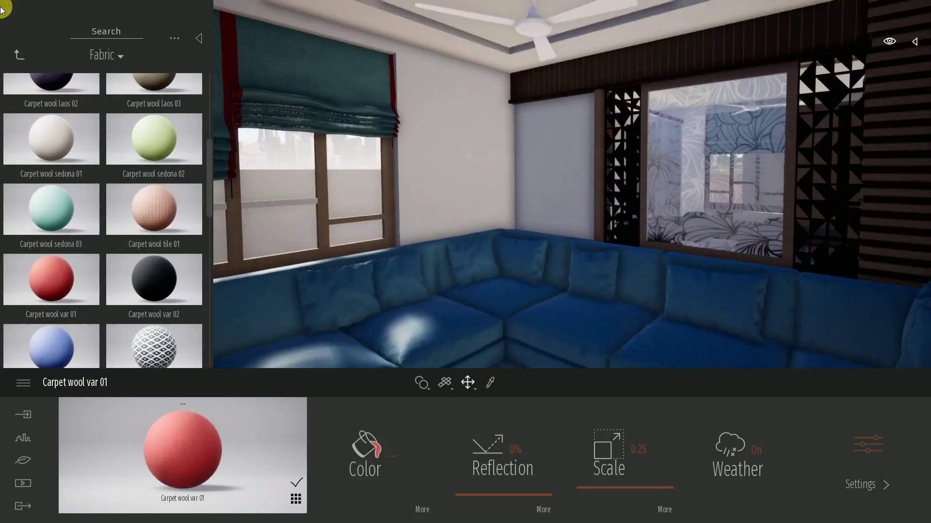
{"action": "left_click", "coordinate": [16, 51]}
{"action": "left_click", "coordinate": [16, 51]}
{"action": "left_click", "coordinate": [47, 116]}
{"action": "left_click", "coordinate": [59, 127]}
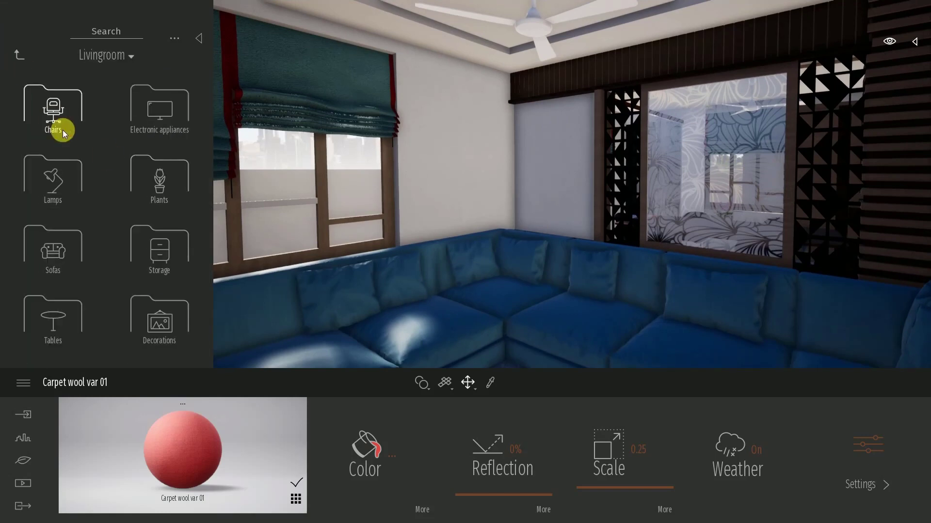
{"action": "left_click", "coordinate": [160, 320]}
{"action": "scroll", "coordinate": [210, 136], "scroll_direction": "down", "scroll_amount": 10}
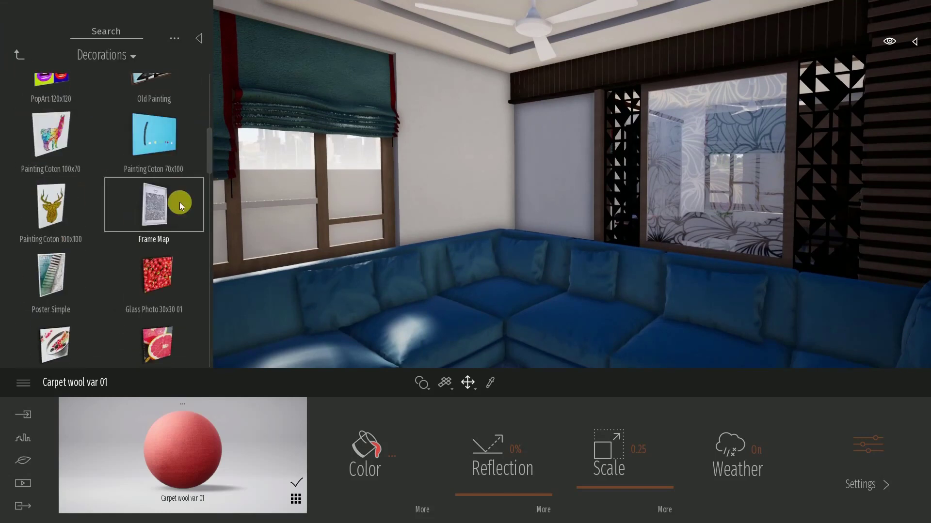
{"action": "left_click", "coordinate": [180, 203]}
{"action": "left_click", "coordinate": [551, 169]}
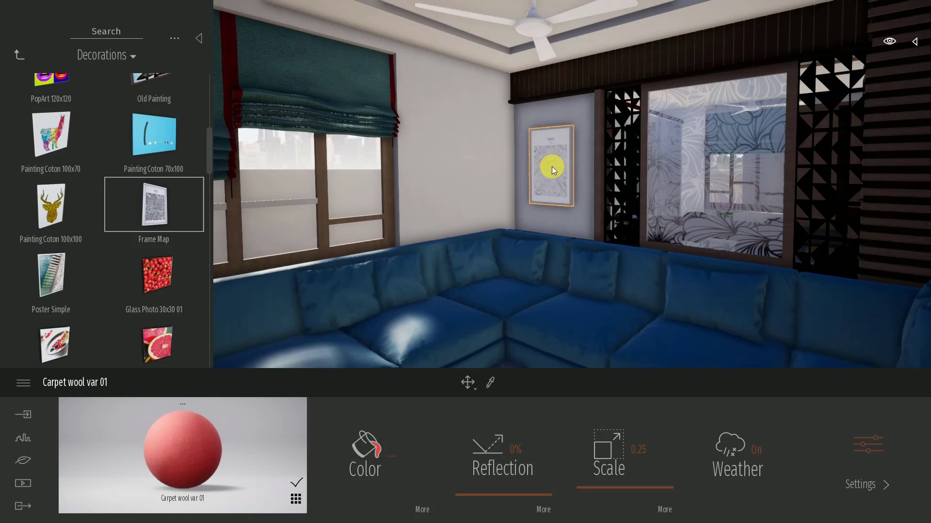
Place an IES 04 light from the lights library on the wall above the framed map.
{"action": "left_click", "coordinate": [16, 51]}
{"action": "left_click", "coordinate": [15, 54]}
{"action": "left_click", "coordinate": [19, 54]}
{"action": "left_click", "coordinate": [19, 55]}
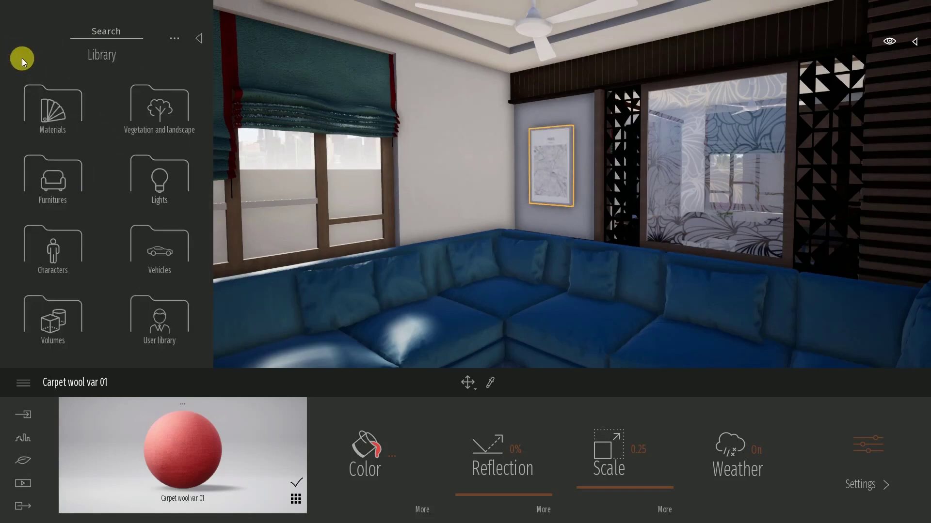
{"action": "left_click", "coordinate": [159, 176]}
{"action": "left_click_drag", "start_coordinate": [173, 278], "coordinate": [536, 108]}
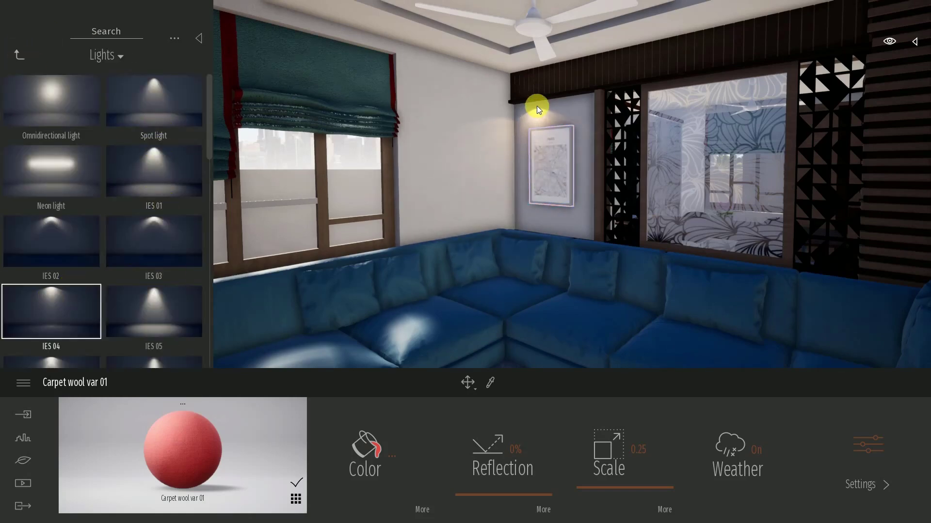
Select the IES 04 light and make a shifted copy of it along the wall behind the sofa.
{"action": "right_click_drag", "start_coordinate": [371, 247], "coordinate": [372, 248]}
{"action": "left_click", "coordinate": [358, 117]}
{"action": "left_click_drag", "start_coordinate": [365, 107], "coordinate": [425, 103], "text": "shift"}
{"action": "left_click", "coordinate": [437, 319]}
Sample the material named 1 in the living room and set its reflection to 91%.
{"action": "right_click_drag", "start_coordinate": [431, 301], "coordinate": [480, 368]}
{"action": "left_click", "coordinate": [533, 245]}
{"action": "left_click_drag", "start_coordinate": [491, 482], "coordinate": [515, 417]}
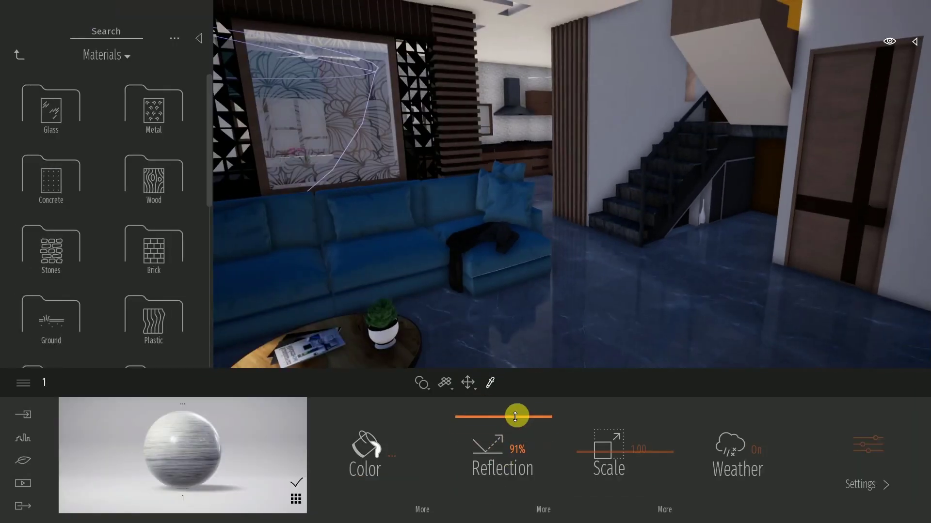
Apply Ash 05 G wood to the living room window frame and Stacked stone 01 to the rooftop tower's inner wall.
{"action": "left_click_drag", "start_coordinate": [591, 453], "coordinate": [587, 453]}
{"action": "right_click_drag", "start_coordinate": [540, 312], "coordinate": [504, 267]}
{"action": "left_click", "coordinate": [469, 209]}
{"action": "left_click_drag", "start_coordinate": [194, 451], "coordinate": [437, 190]}
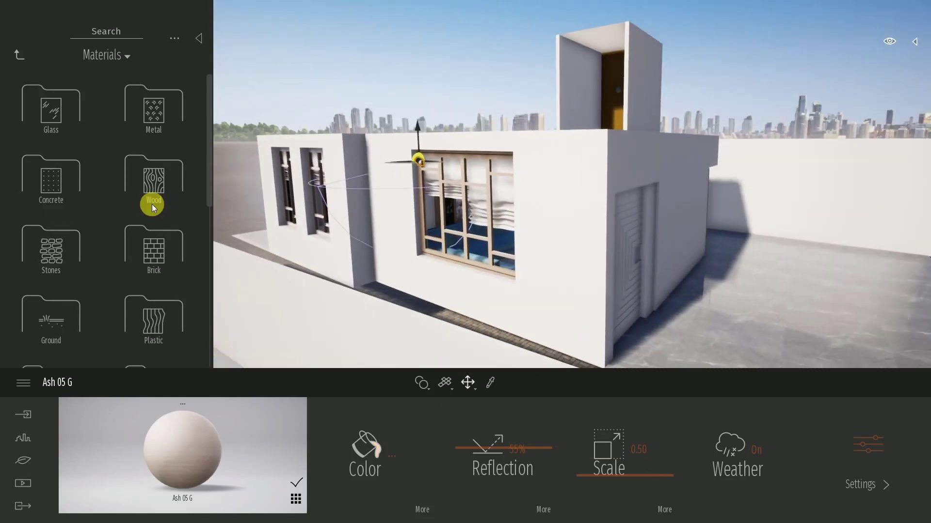
{"action": "left_click", "coordinate": [51, 250]}
{"action": "left_click_drag", "start_coordinate": [549, 113], "coordinate": [606, 115]}
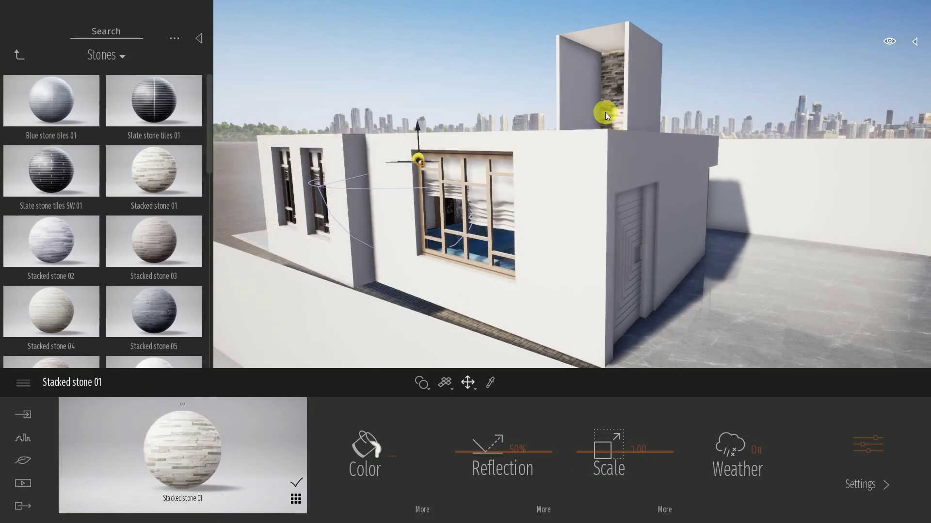
Place a Spot light from the lights library outside the living room window and shift it away from the wall.
{"action": "left_click", "coordinate": [20, 57]}
{"action": "left_click", "coordinate": [21, 56]}
{"action": "right_click_drag", "start_coordinate": [383, 167], "coordinate": [338, 167]}
{"action": "left_click", "coordinate": [156, 182]}
{"action": "left_click", "coordinate": [156, 92]}
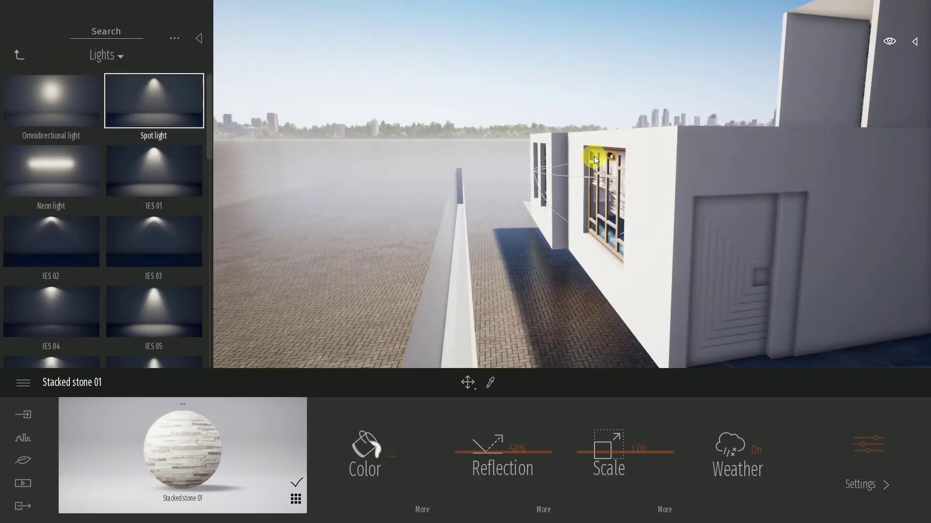
{"action": "left_click", "coordinate": [595, 154]}
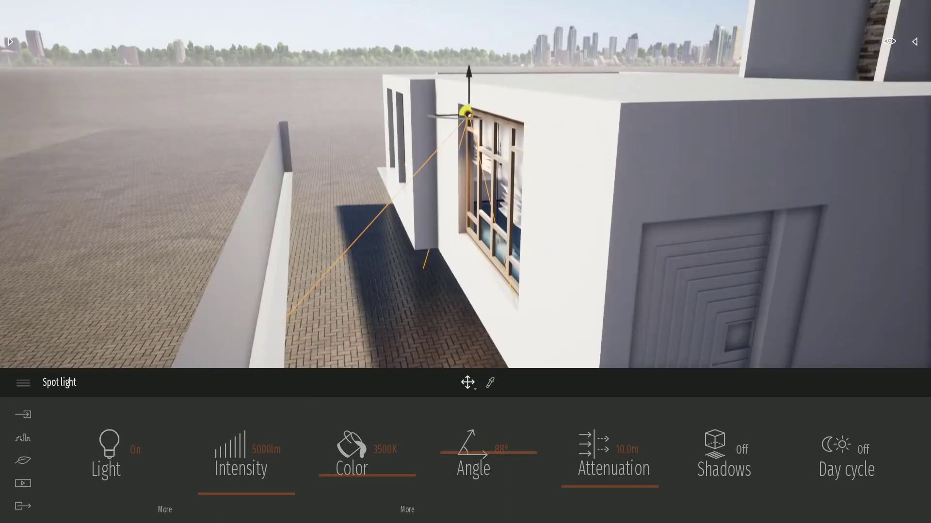
{"action": "right_click_drag", "start_coordinate": [465, 114], "coordinate": [464, 107]}
{"action": "left_click_drag", "start_coordinate": [450, 121], "coordinate": [392, 120]}
Rotate the spot light to shine into the living room and lower it in front of the window.
{"action": "left_click", "coordinate": [477, 392]}
{"action": "left_click", "coordinate": [478, 332]}
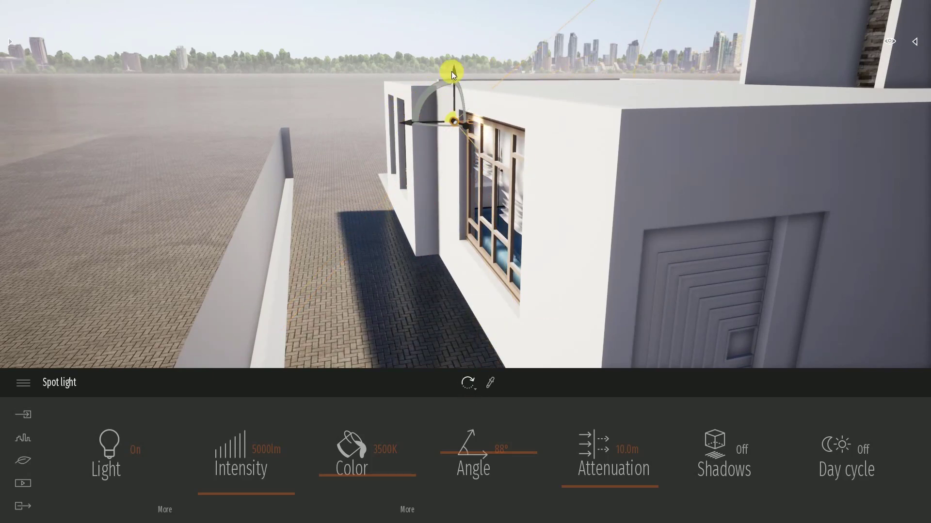
{"action": "left_click_drag", "start_coordinate": [452, 71], "coordinate": [451, 141]}
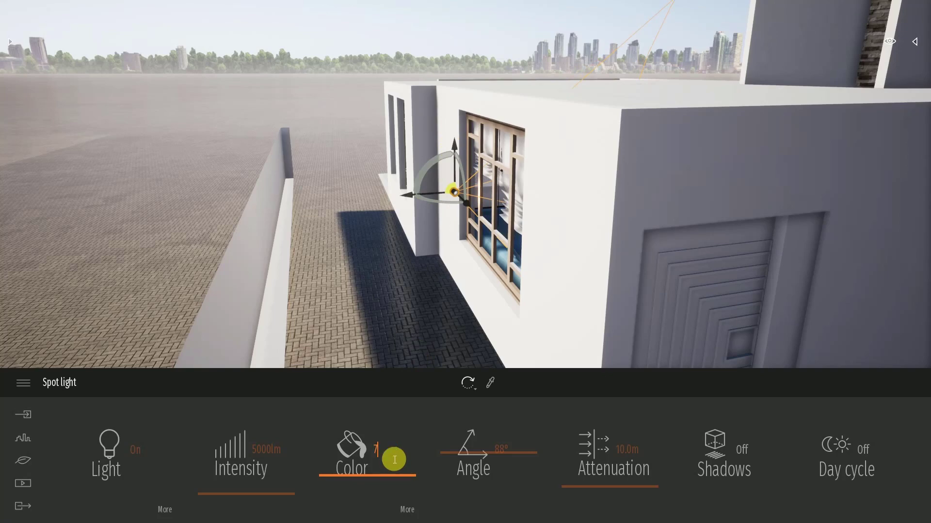
Set the spot light's color to 7000K, its attenuation to 45.7 m and its angle to 136°.
{"action": "right_click_drag", "start_coordinate": [432, 300], "coordinate": [432, 301]}
{"action": "left_click_drag", "start_coordinate": [616, 460], "coordinate": [615, 459]}
{"action": "left_click_drag", "start_coordinate": [492, 453], "coordinate": [491, 430]}
Make an instance copy of the spot light vertically at the living room window, with 0.39 m spacing.
{"action": "left_click_drag", "start_coordinate": [447, 168], "coordinate": [467, 221]}
{"action": "left_click_drag", "start_coordinate": [451, 164], "coordinate": [459, 249]}
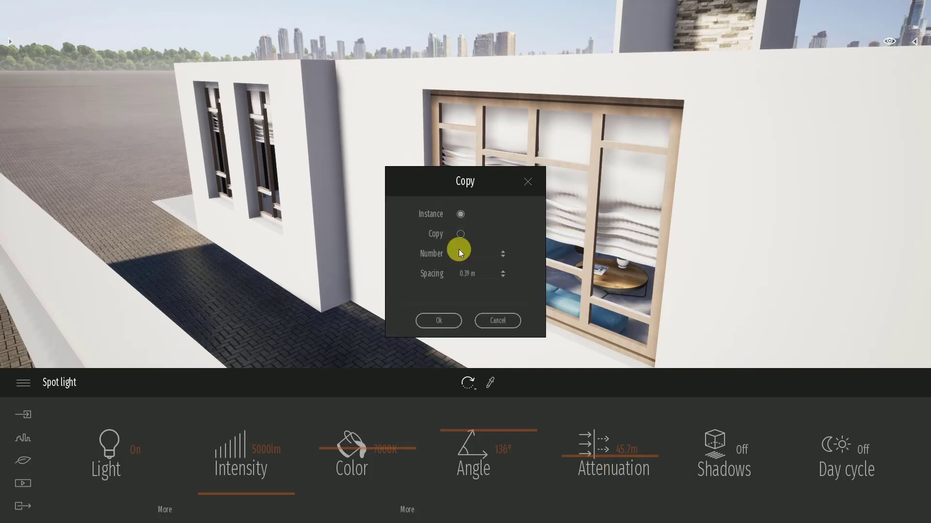
{"action": "key", "text": "Escape"}
Select both spot lights and copy the pair sideways along the living room window.
{"action": "right_click_drag", "start_coordinate": [445, 209], "coordinate": [482, 224]}
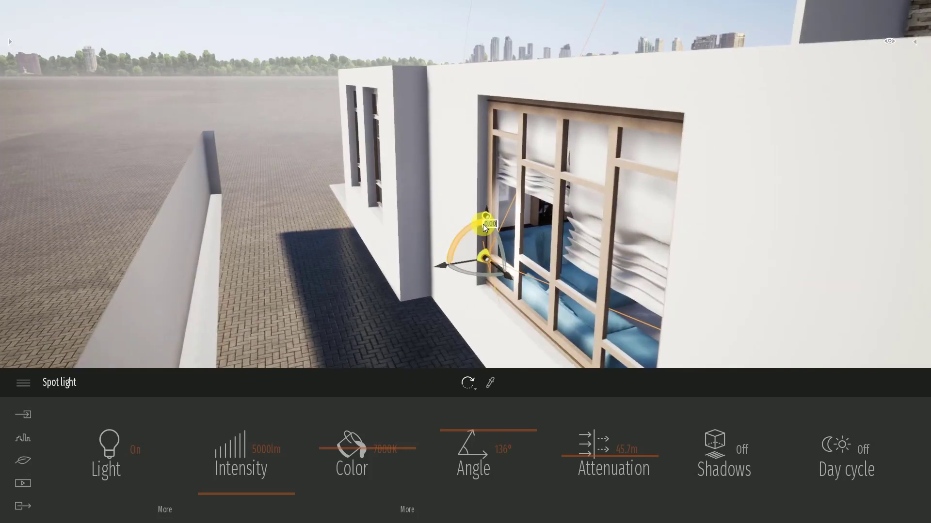
{"action": "key", "text": "w"}
{"action": "left_click", "coordinate": [566, 234], "text": "ctrl"}
{"action": "right_click_drag", "start_coordinate": [566, 233], "coordinate": [562, 271]}
{"action": "key", "text": "s"}
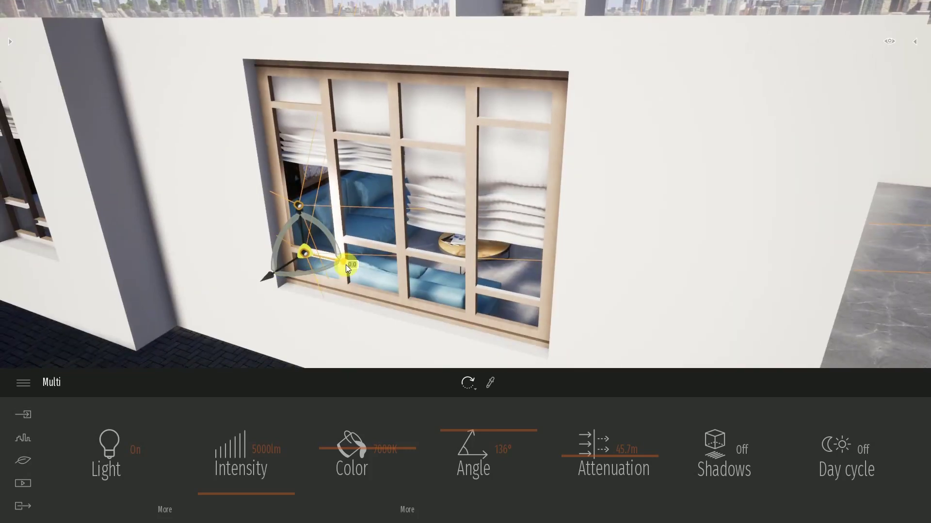
{"action": "left_click_drag", "start_coordinate": [345, 265], "coordinate": [472, 286], "text": "shift"}
{"action": "left_click", "coordinate": [435, 322]}
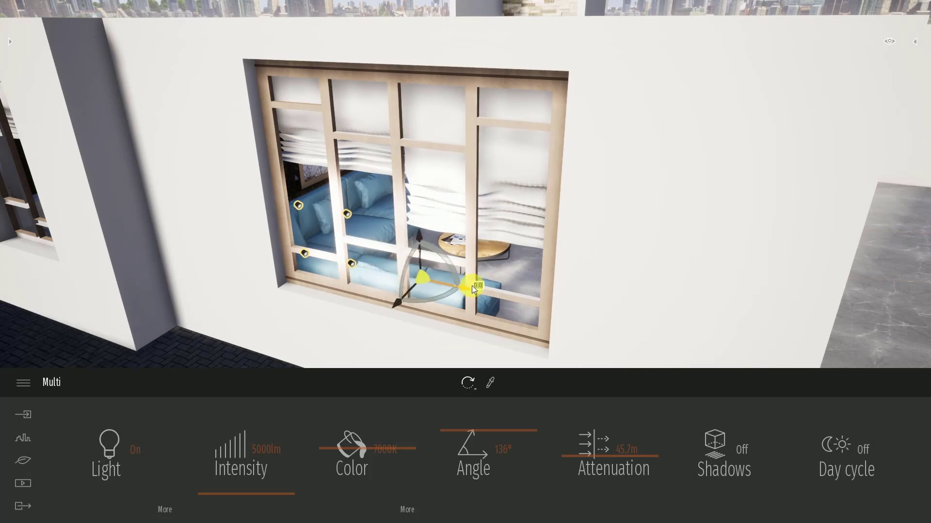
{"action": "left_click", "coordinate": [492, 319]}
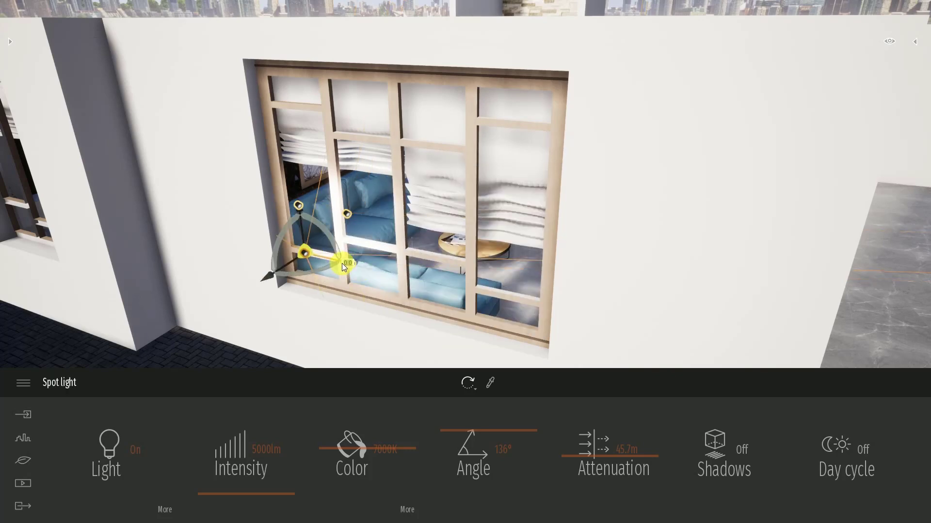
Copy the lower spot light across to the remaining panes of the living room window.
{"action": "left_click_drag", "start_coordinate": [342, 263], "coordinate": [539, 304], "text": "shift"}
{"action": "left_click", "coordinate": [493, 319]}
{"action": "left_click", "coordinate": [495, 318]}
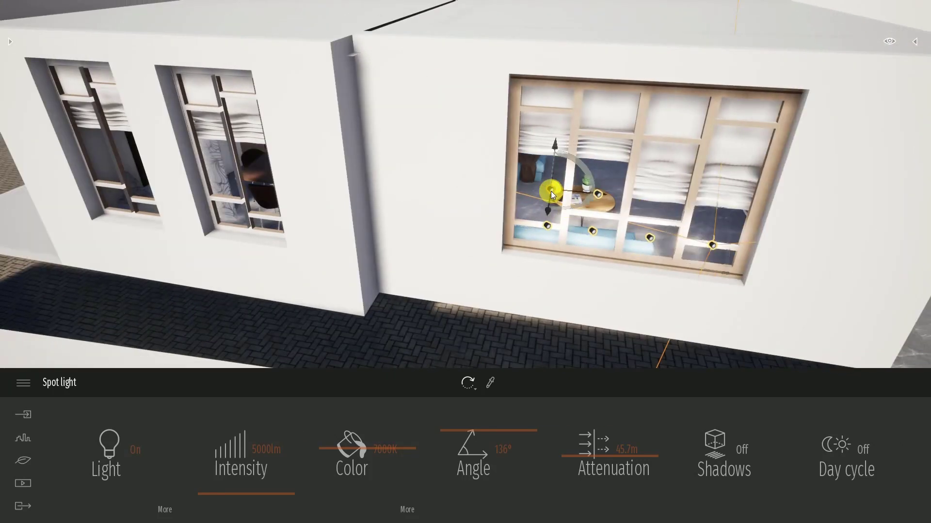
Copy a spot light from the living room window over to the nearer narrow dining room window.
{"action": "left_click_drag", "start_coordinate": [601, 196], "coordinate": [261, 162], "text": "alt"}
{"action": "left_click", "coordinate": [448, 318]}
{"action": "left_click", "coordinate": [436, 318]}
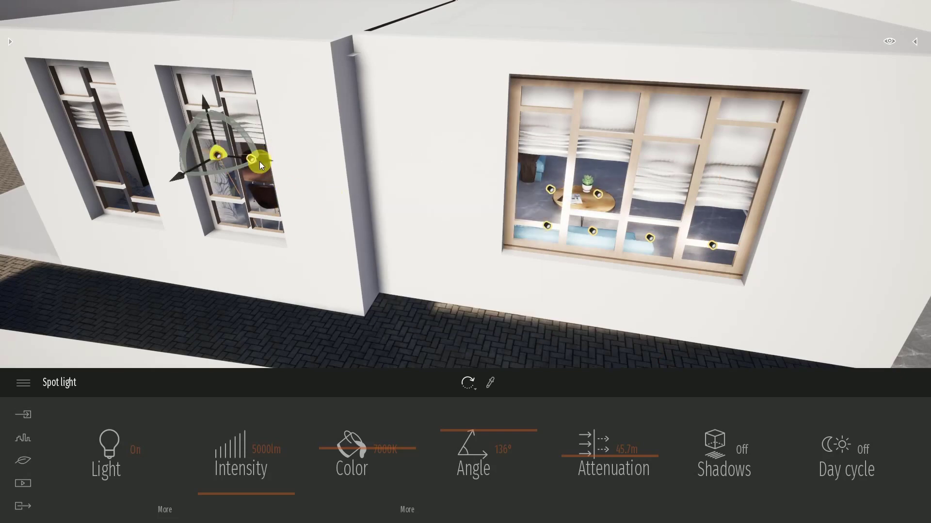
Select the two spot lights at the narrow dining window and copy them downward with 0.24 m spacing.
{"action": "right_click_drag", "start_coordinate": [280, 191], "coordinate": [387, 175]}
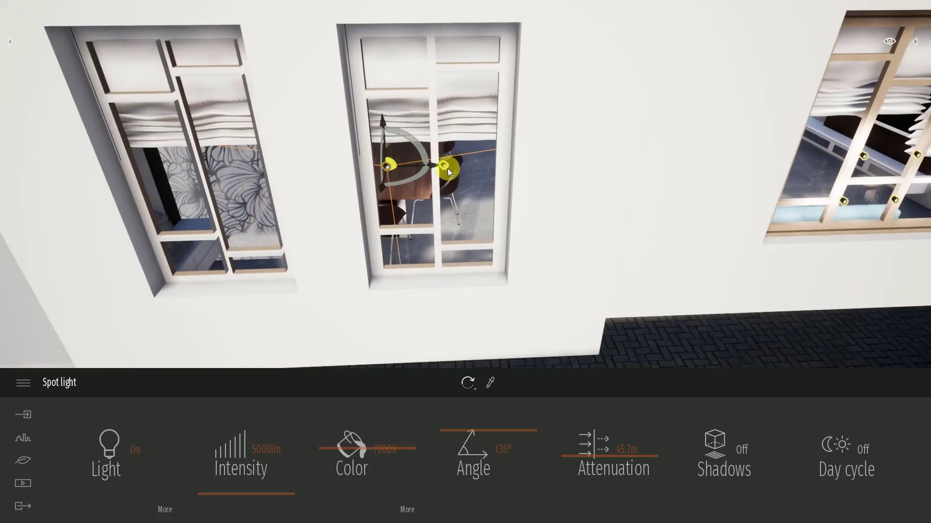
{"action": "left_click", "coordinate": [446, 166], "text": "ctrl"}
{"action": "left_click_drag", "start_coordinate": [411, 121], "coordinate": [419, 204], "text": "alt"}
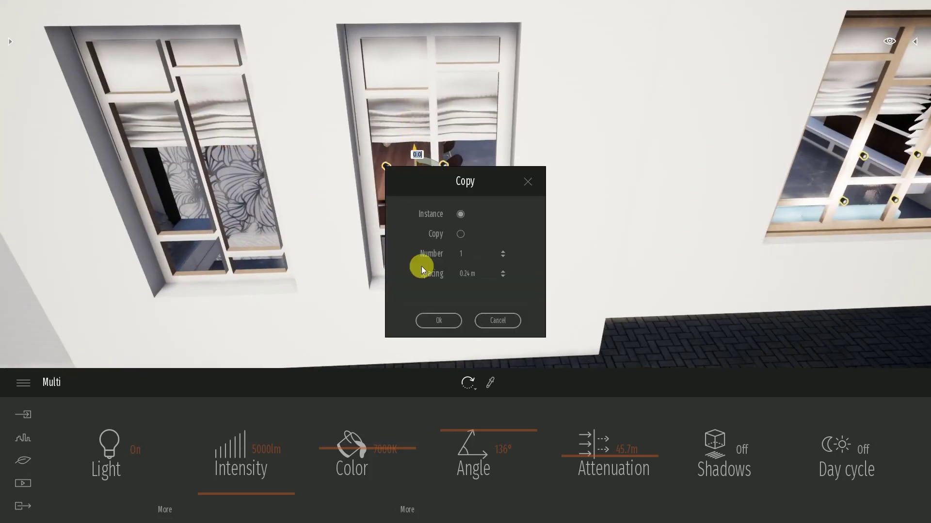
{"action": "left_click", "coordinate": [436, 318]}
{"action": "left_click", "coordinate": [441, 164]}
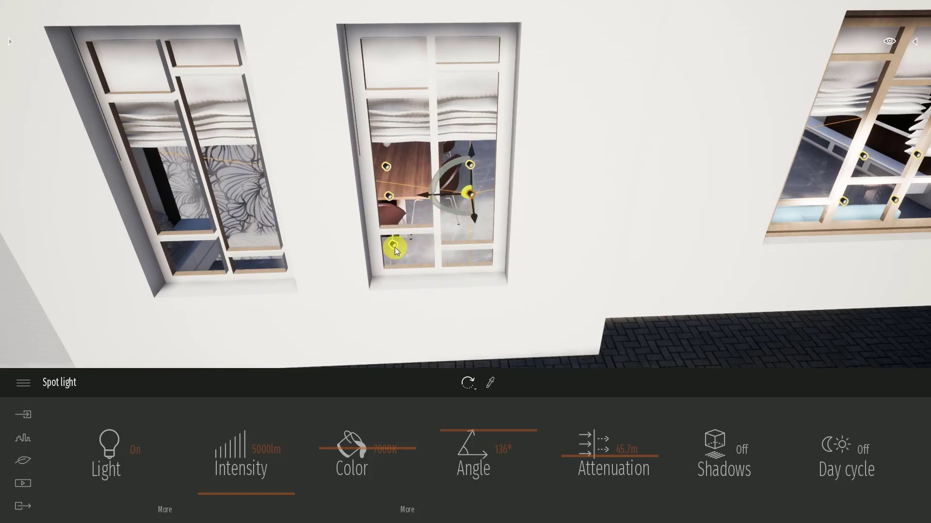
Copy spot lights sideways from the nearer narrow dining window to the adjacent one.
{"action": "scroll", "coordinate": [456, 228], "scroll_direction": "down", "scroll_amount": 2}
{"action": "left_click_drag", "start_coordinate": [429, 194], "coordinate": [261, 195], "text": "shift"}
{"action": "left_click", "coordinate": [448, 320]}
{"action": "left_click_drag", "start_coordinate": [347, 195], "coordinate": [295, 191], "text": "shift"}
{"action": "left_click", "coordinate": [435, 324]}
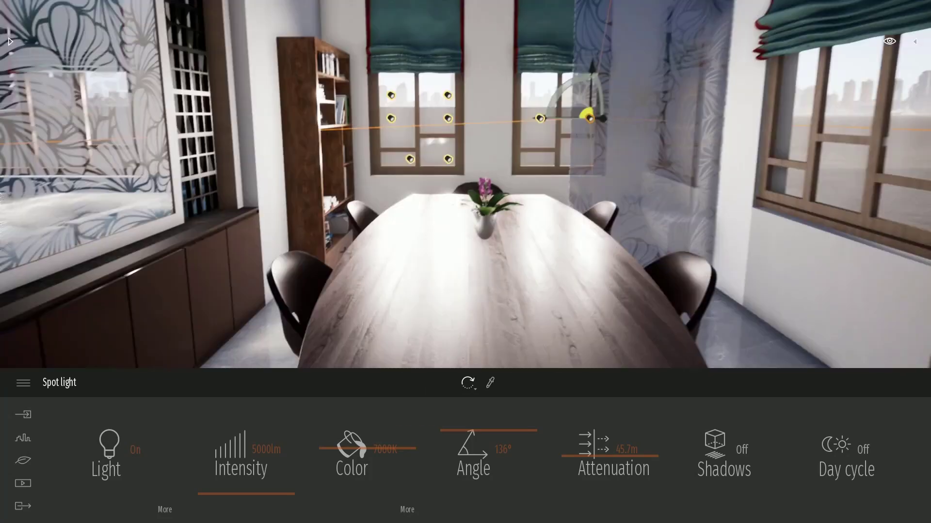
Sample the floor material Nexion_V_Pompeii_Pulpis_Grigio_ beside the dining table and adjust its color.
{"action": "left_click", "coordinate": [490, 383]}
{"action": "left_click", "coordinate": [495, 320]}
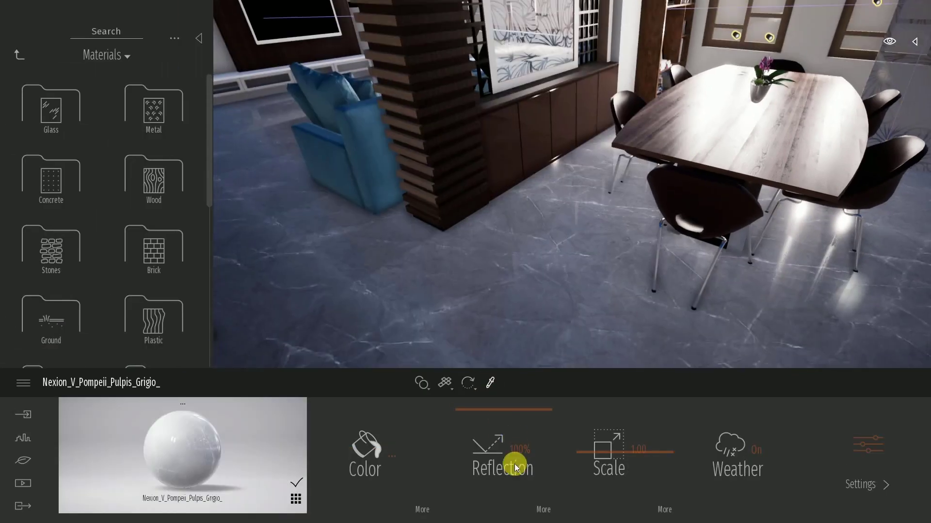
{"action": "left_click", "coordinate": [359, 443]}
{"action": "left_click", "coordinate": [524, 348]}
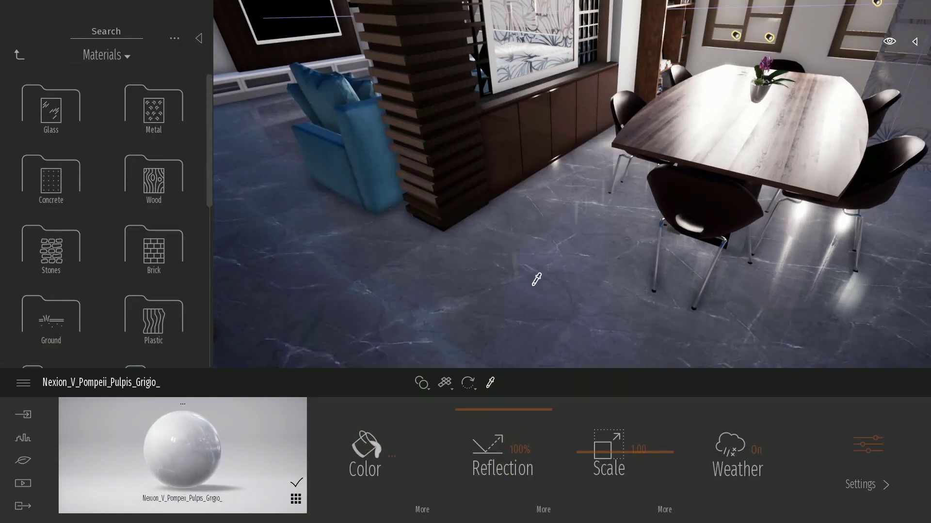
In the nature lighting settings, set ambient occlusion to 46% and the sun intensity to 1.53.
{"action": "right_click_drag", "start_coordinate": [536, 278], "coordinate": [538, 277]}
{"action": "left_click", "coordinate": [23, 461]}
{"action": "left_click", "coordinate": [489, 472]}
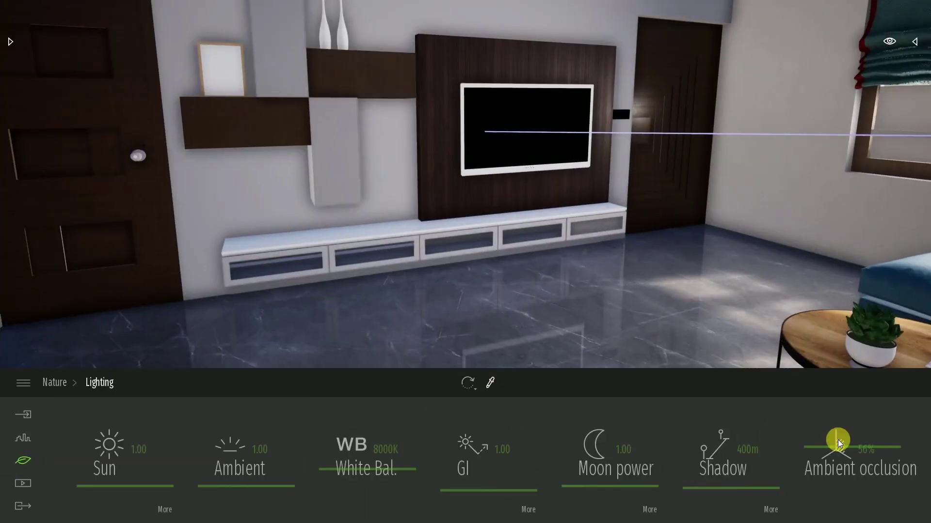
{"action": "left_click_drag", "start_coordinate": [827, 458], "coordinate": [816, 466]}
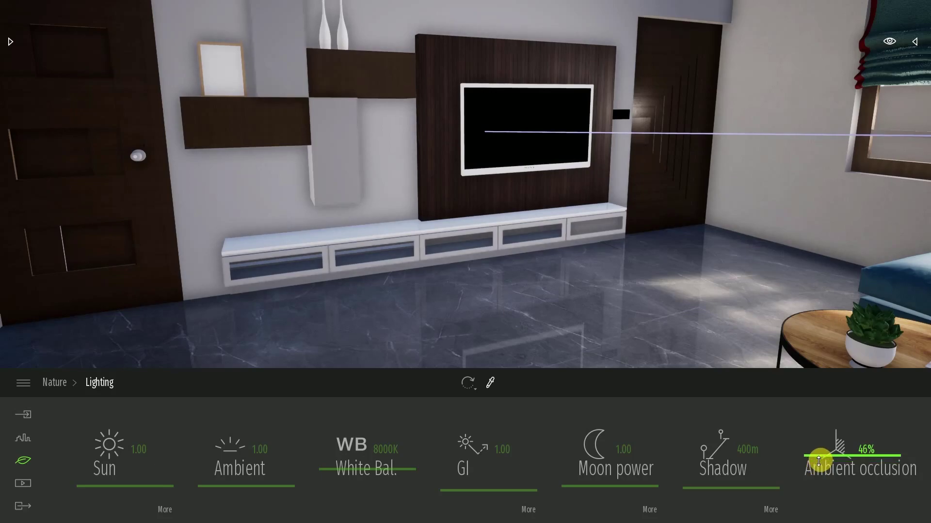
{"action": "left_click_drag", "start_coordinate": [143, 483], "coordinate": [145, 486]}
Set the ambient light to 0.85 and ambient occlusion to 26% for the sofa view.
{"action": "right_click_drag", "start_coordinate": [449, 295], "coordinate": [449, 294]}
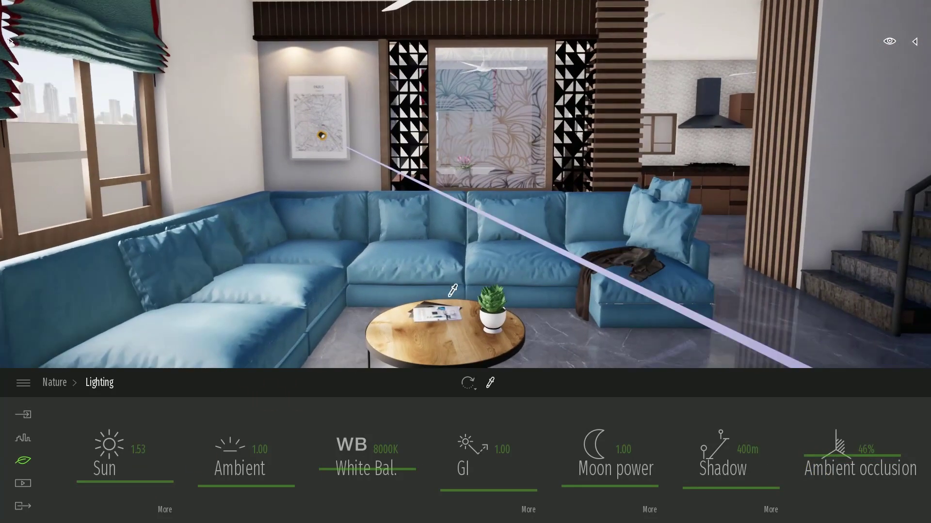
{"action": "left_click_drag", "start_coordinate": [237, 487], "coordinate": [238, 494]}
{"action": "left_click_drag", "start_coordinate": [131, 486], "coordinate": [129, 487]}
{"action": "left_click_drag", "start_coordinate": [847, 458], "coordinate": [849, 472]}
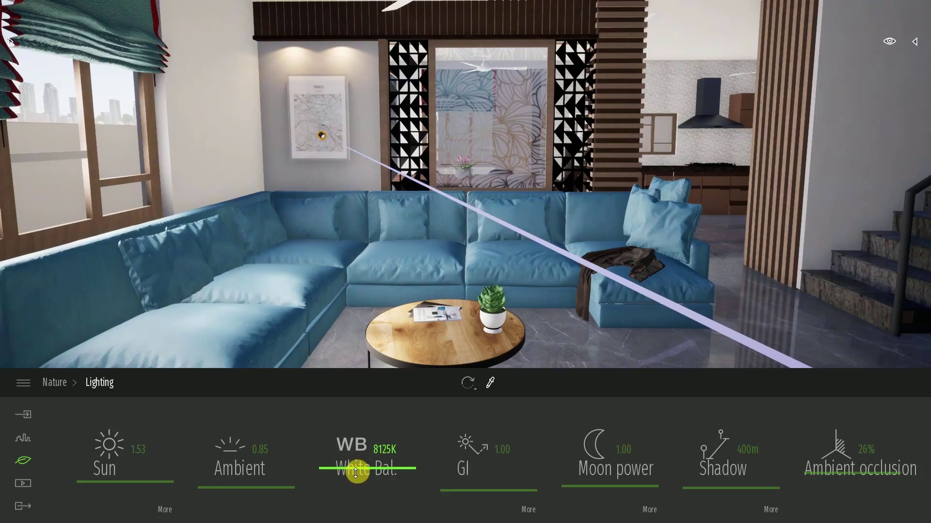
Set the coffee table top's reflection to 85% and apply the Bronze metal material to the table's legs.
{"action": "left_click", "coordinate": [448, 336]}
{"action": "left_click_drag", "start_coordinate": [515, 427], "coordinate": [504, 424]}
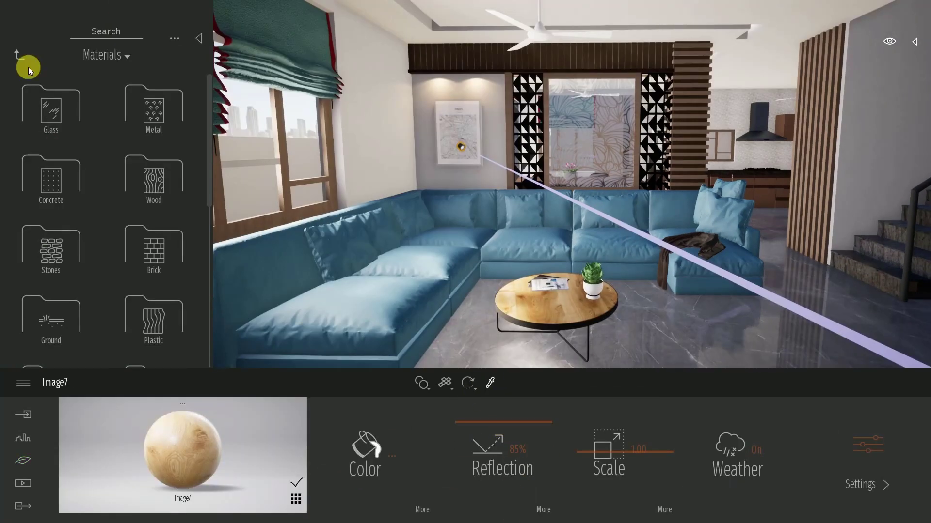
{"action": "left_click", "coordinate": [163, 130]}
{"action": "left_click_drag", "start_coordinate": [153, 172], "coordinate": [496, 322]}
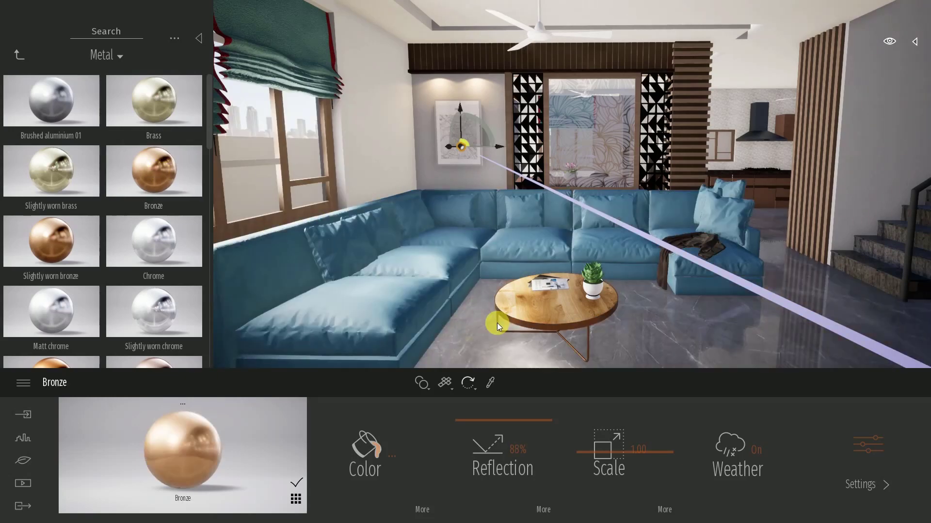
{"action": "left_click", "coordinate": [487, 386]}
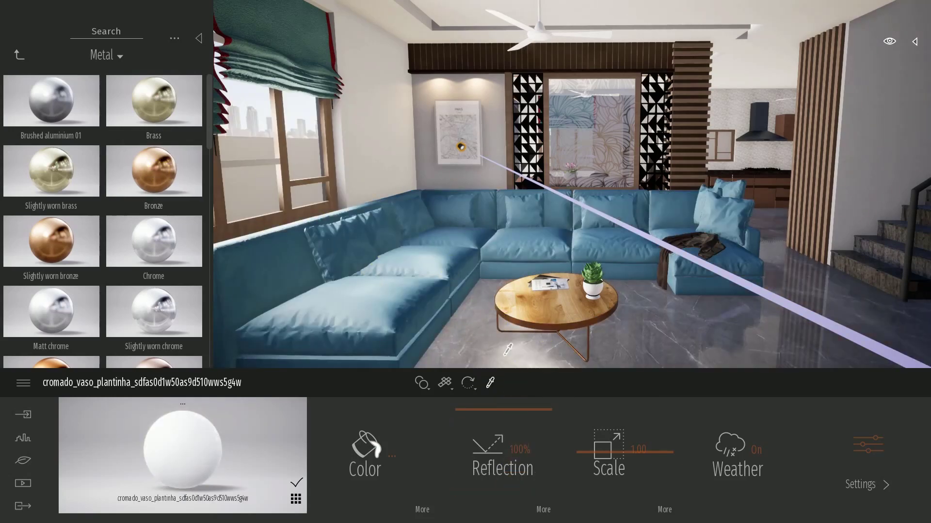
Place the Dome lamp from the home furniture library on the floor beside the sofa's far end.
{"action": "left_click", "coordinate": [19, 55]}
{"action": "left_click", "coordinate": [20, 54]}
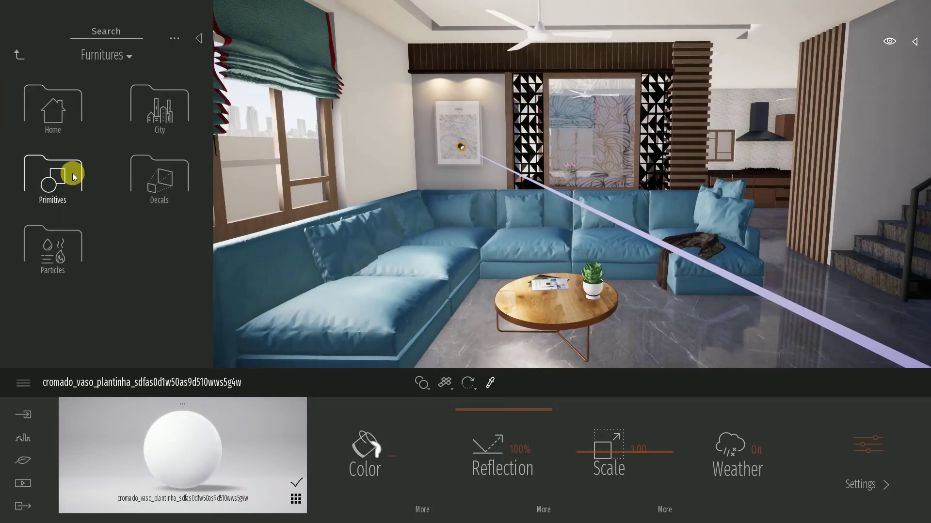
{"action": "left_click", "coordinate": [57, 114]}
{"action": "left_click", "coordinate": [62, 125]}
{"action": "left_click", "coordinate": [66, 208]}
{"action": "left_click_drag", "start_coordinate": [153, 172], "coordinate": [737, 311]}
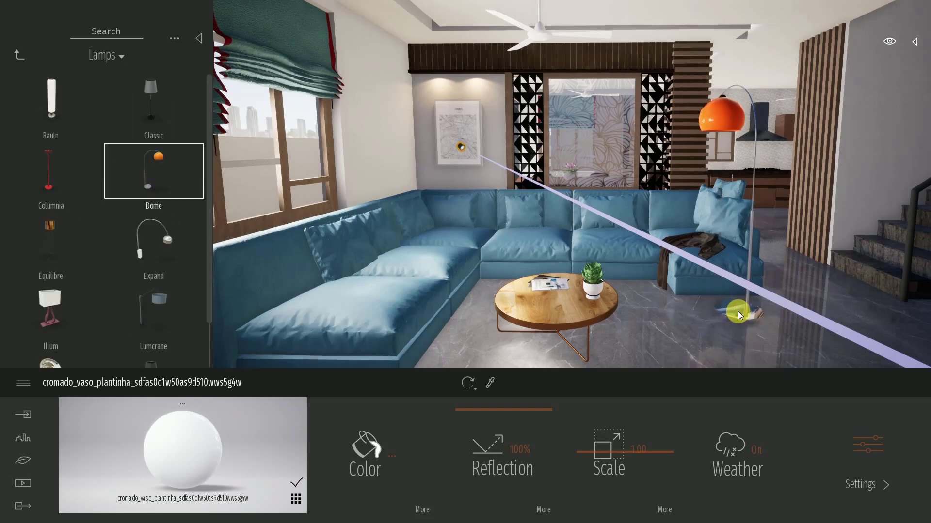
Reposition the Dome lamp so that it stands at the end of the sofa.
{"action": "left_click", "coordinate": [476, 388]}
{"action": "left_click", "coordinate": [477, 355]}
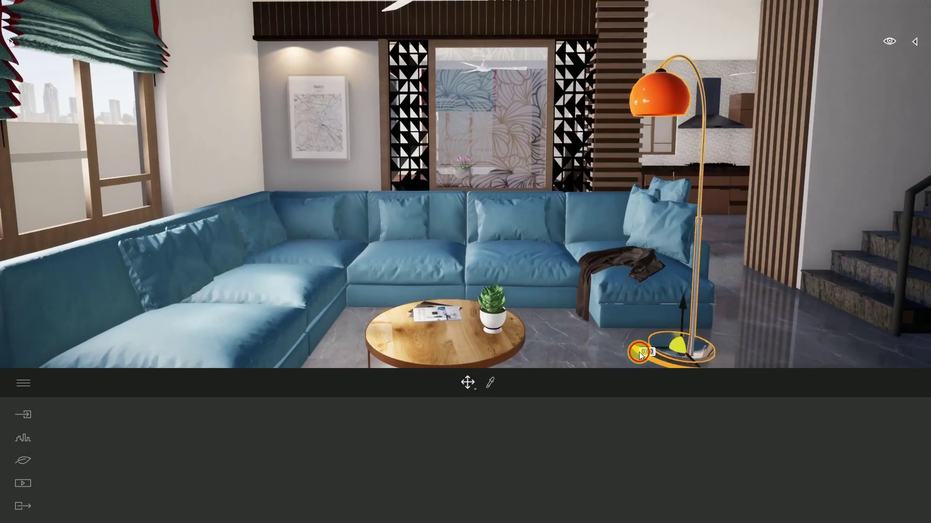
{"action": "left_click_drag", "start_coordinate": [639, 352], "coordinate": [684, 360]}
{"action": "key", "text": "Escape"}
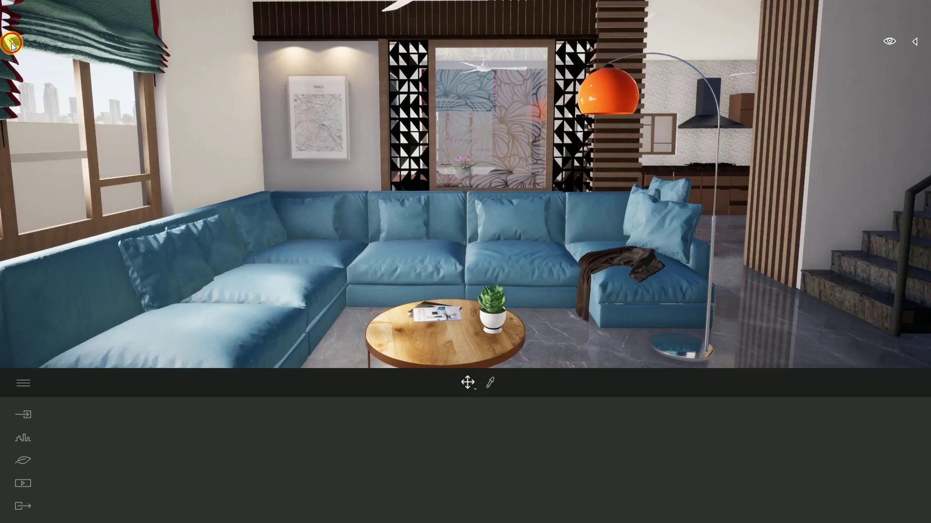
Apply the Chestnut 01 A wood material to the coffee table top and replace it with Maple 01 A.
{"action": "left_click", "coordinate": [12, 44]}
{"action": "left_click", "coordinate": [18, 57]}
{"action": "left_click", "coordinate": [18, 58]}
{"action": "left_click", "coordinate": [19, 59]}
{"action": "left_click", "coordinate": [19, 59]}
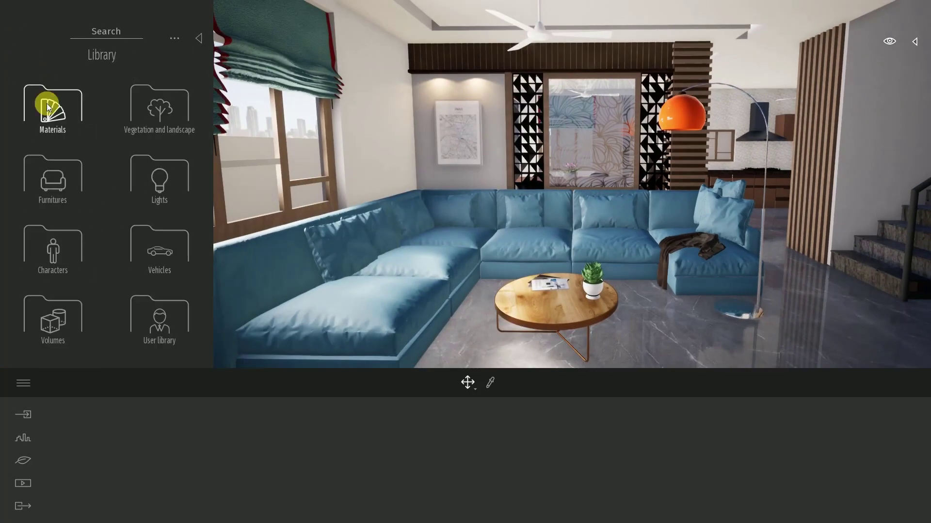
{"action": "left_click", "coordinate": [47, 103]}
{"action": "left_click_drag", "start_coordinate": [51, 174], "coordinate": [556, 310]}
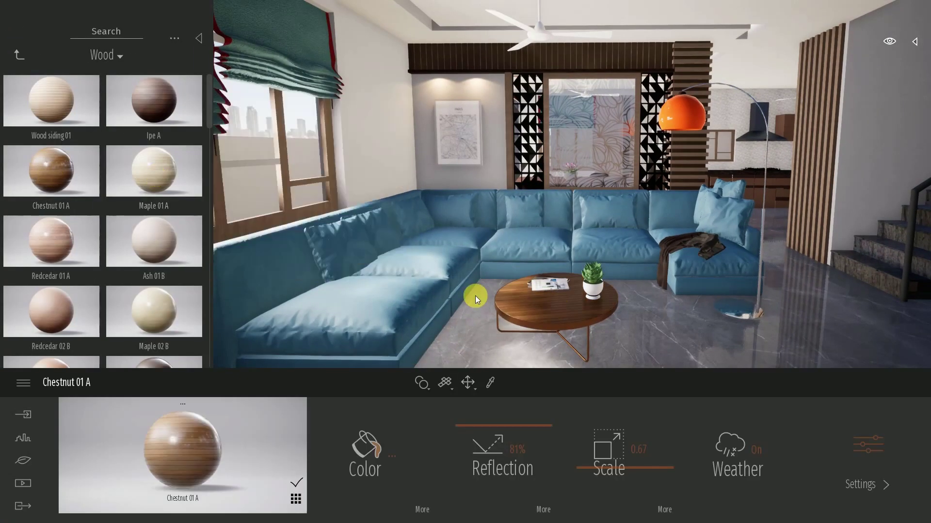
{"action": "left_click_drag", "start_coordinate": [475, 295], "coordinate": [540, 309]}
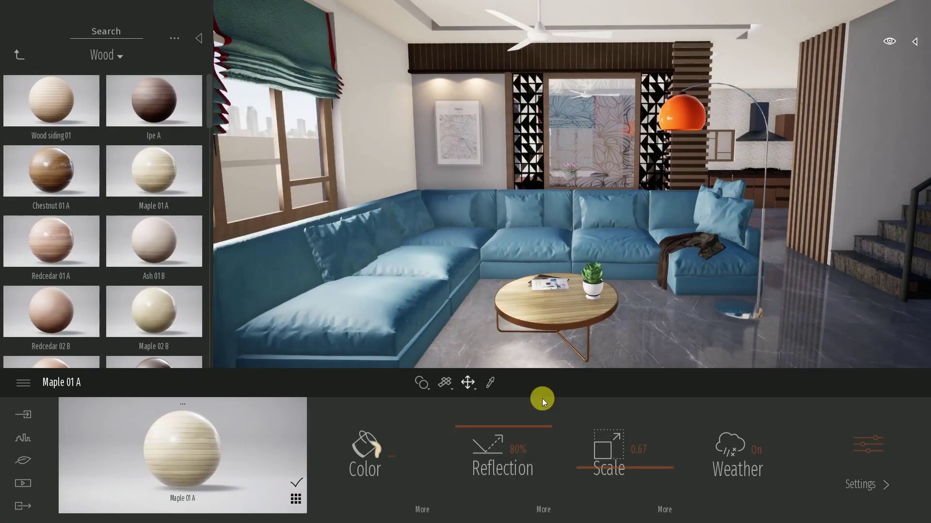
Sample the sofa's Full grain 03 material and set its scale to 4.48.
{"action": "left_click", "coordinate": [413, 312]}
{"action": "left_click", "coordinate": [532, 461]}
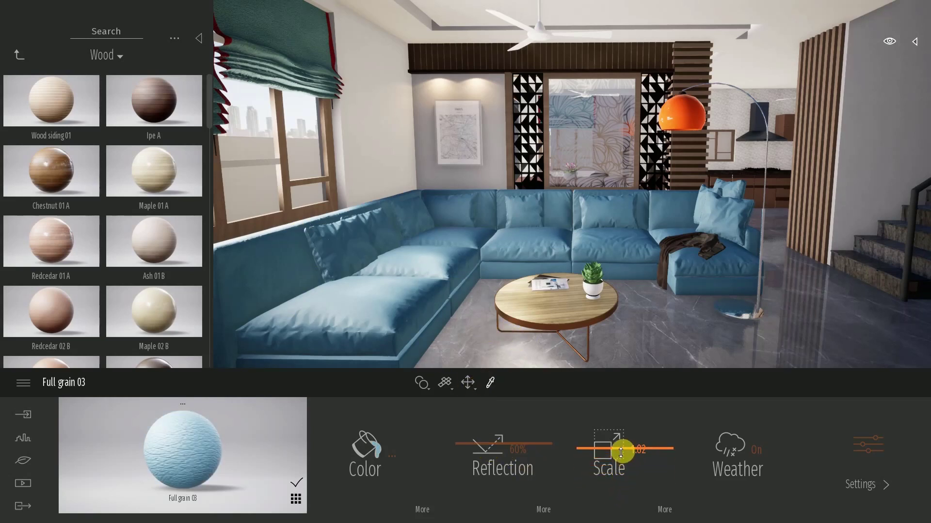
{"action": "left_click_drag", "start_coordinate": [621, 453], "coordinate": [620, 441]}
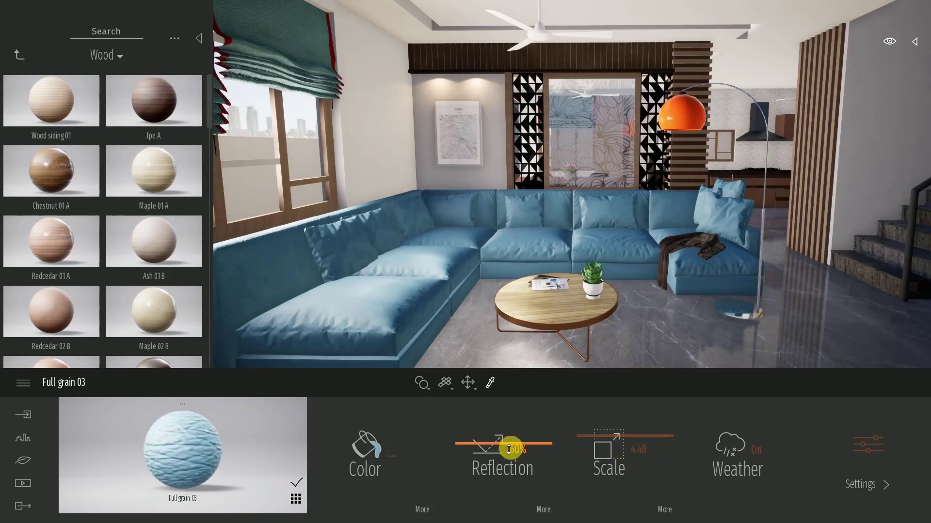
Recolour the sofa's Full grain 03 material to a deeper blue.
{"action": "left_click", "coordinate": [404, 440]}
{"action": "left_click_drag", "start_coordinate": [474, 141], "coordinate": [785, 187]}
{"action": "left_click_drag", "start_coordinate": [775, 237], "coordinate": [777, 273]}
{"action": "left_click", "coordinate": [841, 398]}
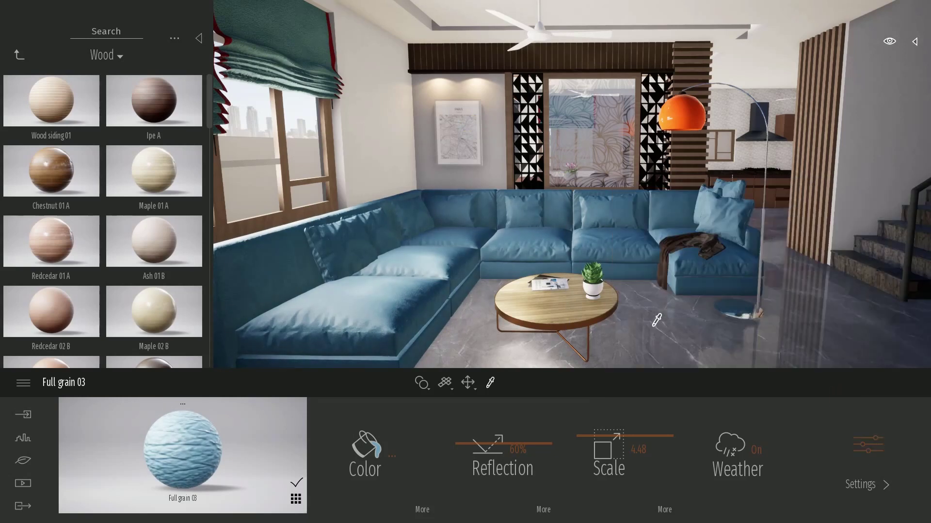
Place an IES 05 light from the lights library on the living room ceiling near the fan.
{"action": "left_click", "coordinate": [22, 56]}
{"action": "left_click", "coordinate": [164, 173]}
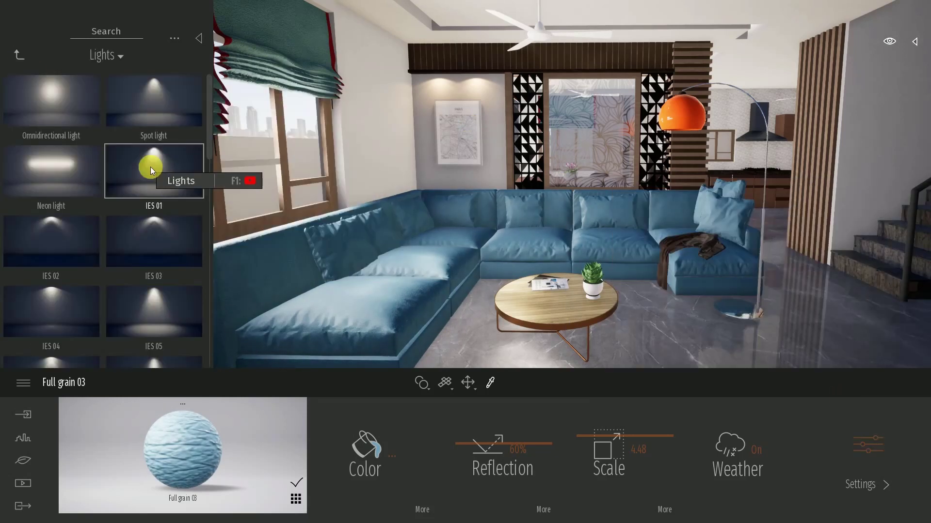
{"action": "left_click", "coordinate": [154, 312]}
{"action": "right_click_drag", "start_coordinate": [542, 324], "coordinate": [543, 291]}
{"action": "left_click", "coordinate": [527, 72]}
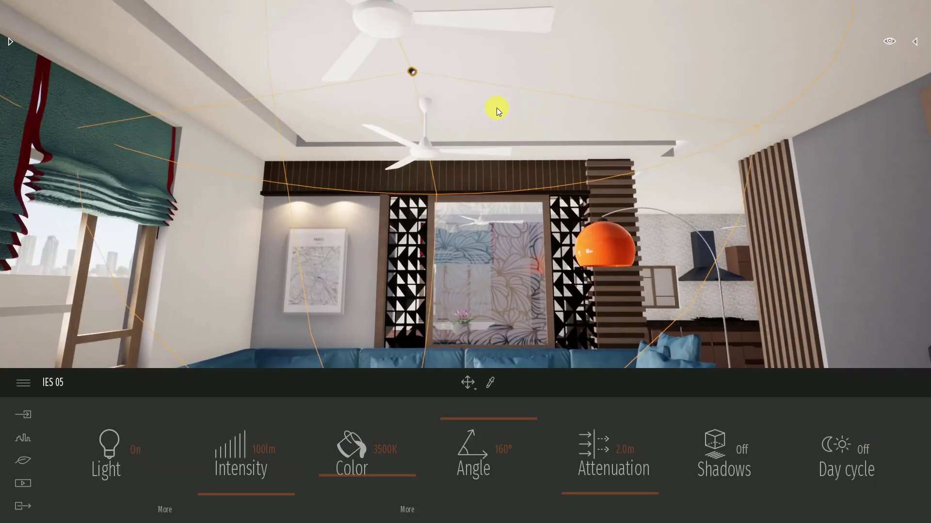
Set the ceiling IES 05 light to 600 lm, 3.3 m attenuation and 7000K colour, with shadows on.
{"action": "key", "text": "Escape"}
{"action": "scroll", "coordinate": [433, 95], "scroll_direction": "up", "scroll_amount": 1}
{"action": "left_click", "coordinate": [401, 47]}
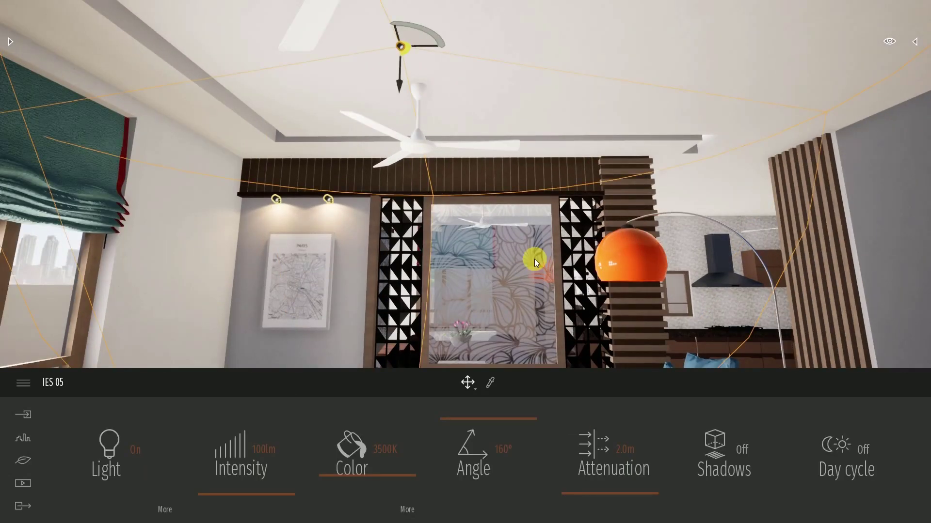
{"action": "right_click_drag", "start_coordinate": [536, 263], "coordinate": [496, 224]}
{"action": "left_click", "coordinate": [617, 494]}
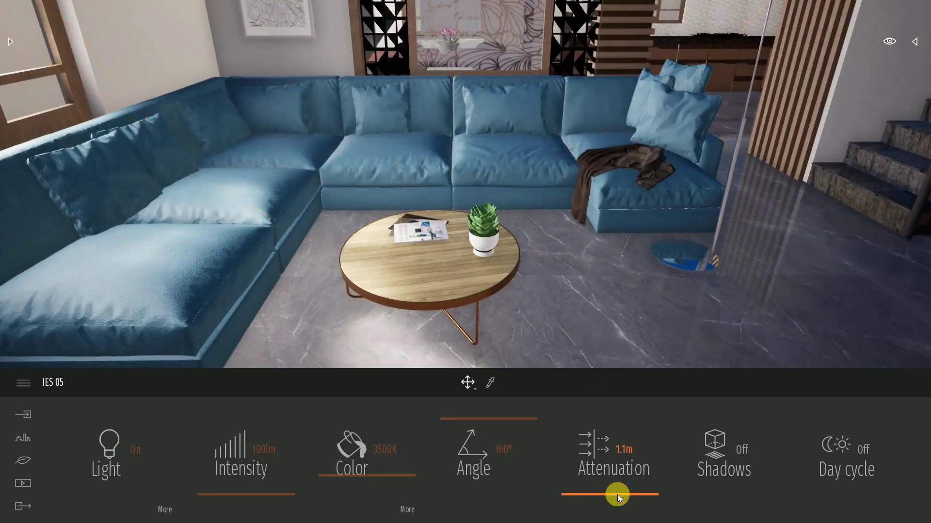
{"action": "left_click", "coordinate": [270, 458]}
{"action": "type", "text": "600"}
{"action": "key", "text": "Return"}
{"action": "left_click", "coordinate": [713, 438]}
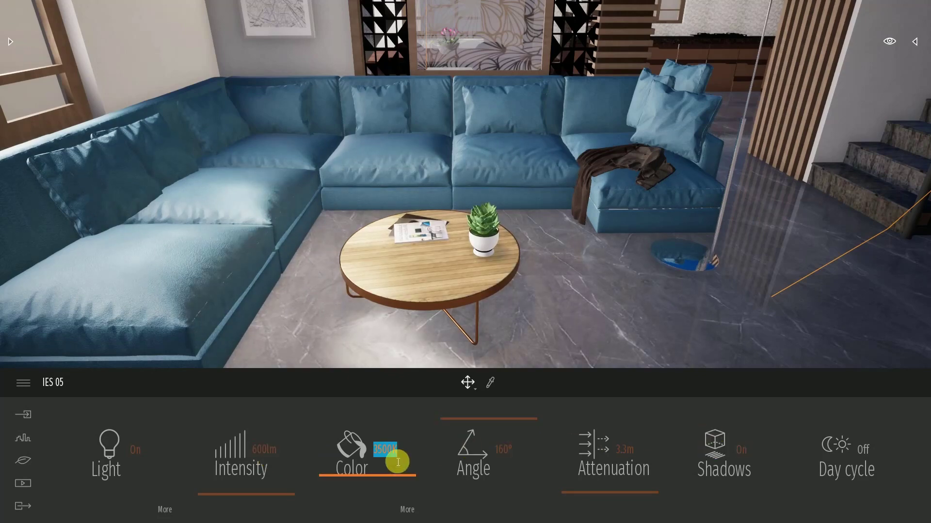
Copy the IES 05 light as one instance 1.06 m along the ceiling towards the window wall.
{"action": "right_click_drag", "start_coordinate": [554, 260], "coordinate": [548, 154]}
{"action": "left_click_drag", "start_coordinate": [501, 83], "coordinate": [284, 85], "text": "alt"}
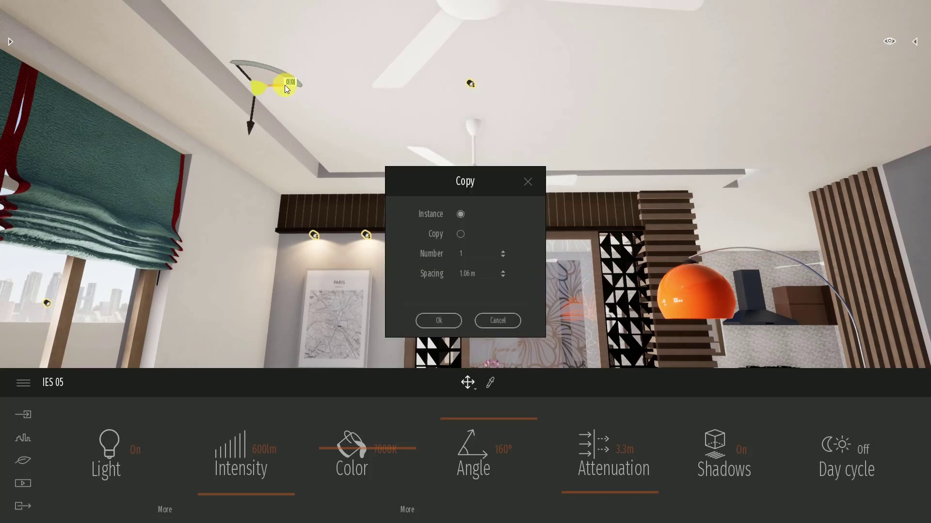
{"action": "left_click", "coordinate": [433, 321]}
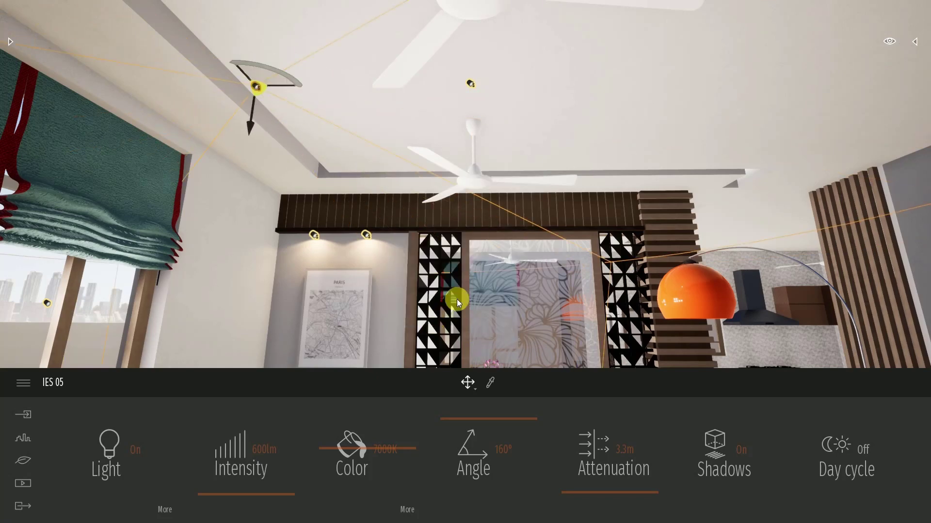
Narrow the copied IES 05 light's angle to 106° and rotate its beam towards the TV wall.
{"action": "right_click_drag", "start_coordinate": [466, 233], "coordinate": [349, 213]}
{"action": "left_click_drag", "start_coordinate": [475, 459], "coordinate": [478, 449]}
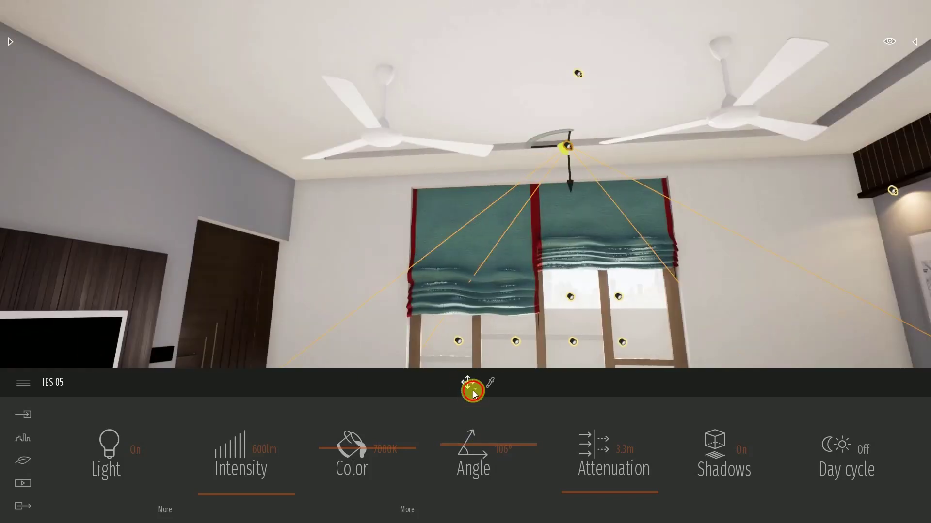
{"action": "left_click", "coordinate": [474, 390]}
{"action": "left_click", "coordinate": [468, 333]}
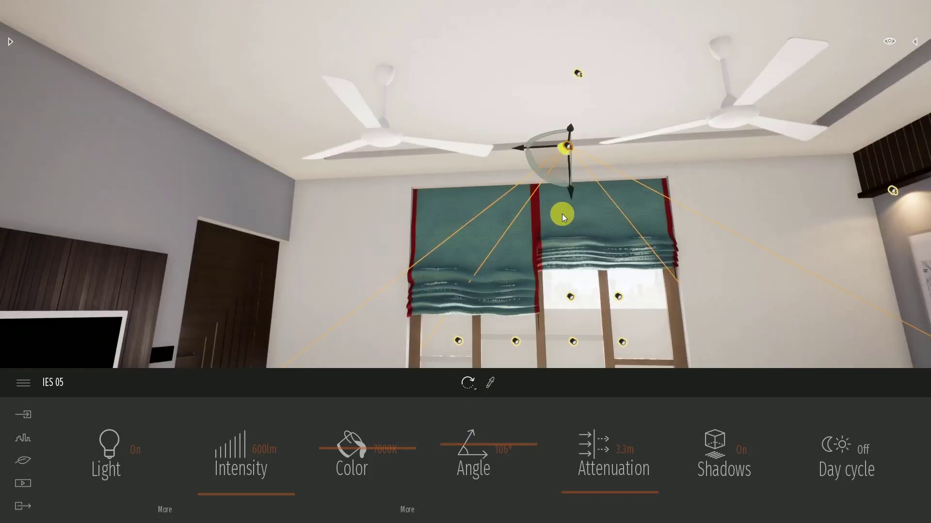
{"action": "left_click_drag", "start_coordinate": [554, 181], "coordinate": [535, 162]}
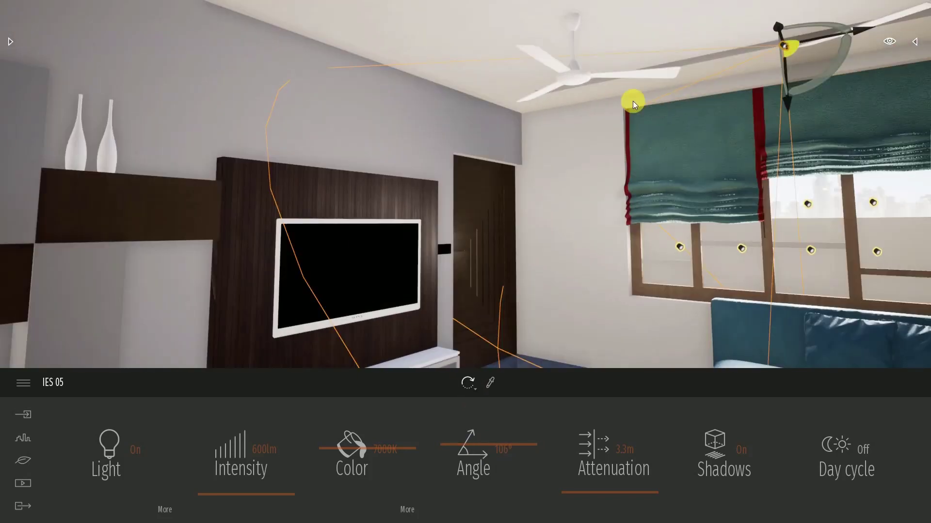
{"action": "left_click_drag", "start_coordinate": [786, 85], "coordinate": [783, 80]}
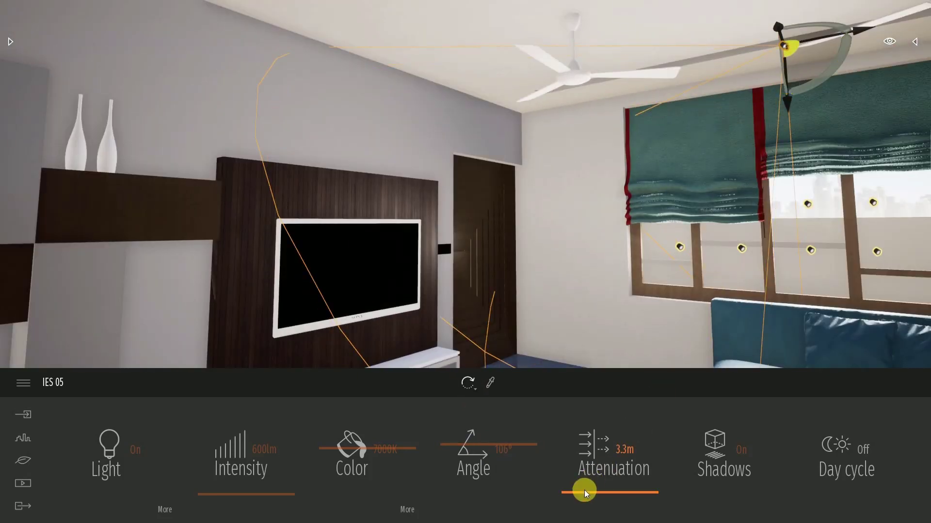
Set the rotated IES 05 light's attenuation to 9.5 m and its intensity to 800 lm.
{"action": "left_click_drag", "start_coordinate": [584, 493], "coordinate": [588, 492]}
{"action": "type", "text": "800"}
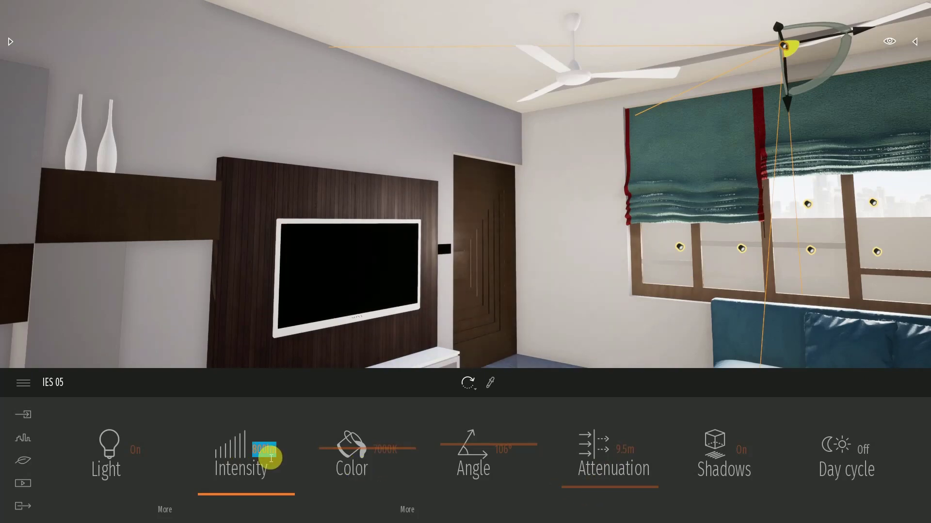
{"action": "key", "text": "Return"}
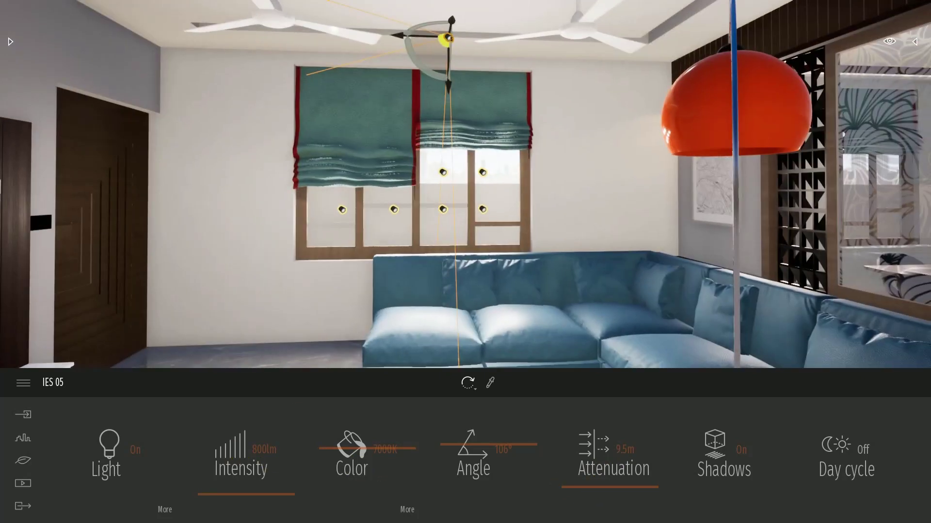
Reposition the angled ceiling light beside the window, copy it 1.83 m towards the picture wall and rotate the copy.
{"action": "right_click_drag", "start_coordinate": [466, 185], "coordinate": [456, 136]}
{"action": "left_click_drag", "start_coordinate": [449, 117], "coordinate": [339, 114]}
{"action": "right_click_drag", "start_coordinate": [338, 114], "coordinate": [289, 120]}
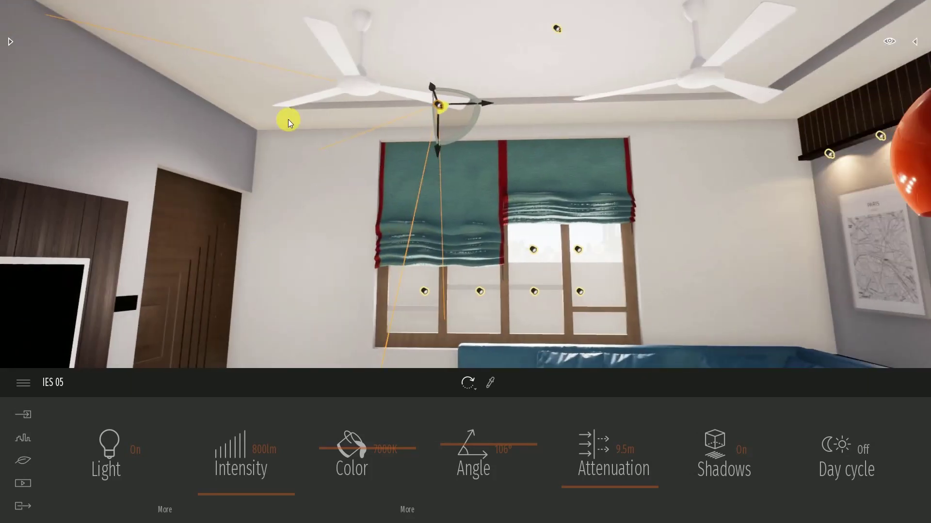
{"action": "left_click_drag", "start_coordinate": [485, 104], "coordinate": [738, 115], "text": "shift"}
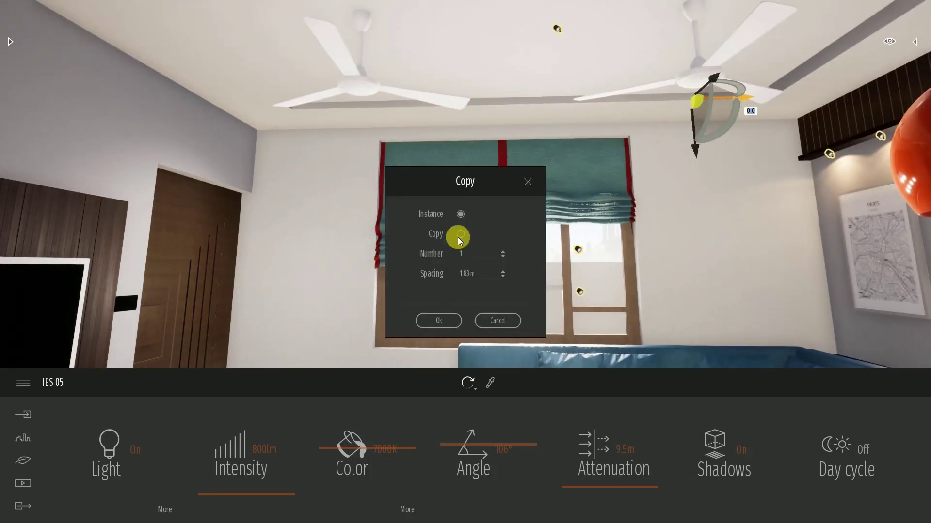
{"action": "left_click", "coordinate": [439, 323]}
{"action": "left_click_drag", "start_coordinate": [650, 118], "coordinate": [695, 140]}
Adjust the scene's natural lighting to sun 1.50, ambient 0.45 and white balance 8977K.
{"action": "right_click_drag", "start_coordinate": [695, 139], "coordinate": [855, 175]}
{"action": "key", "text": "s"}
{"action": "key", "text": "w"}
{"action": "key", "text": "d"}
{"action": "left_click", "coordinate": [29, 463]}
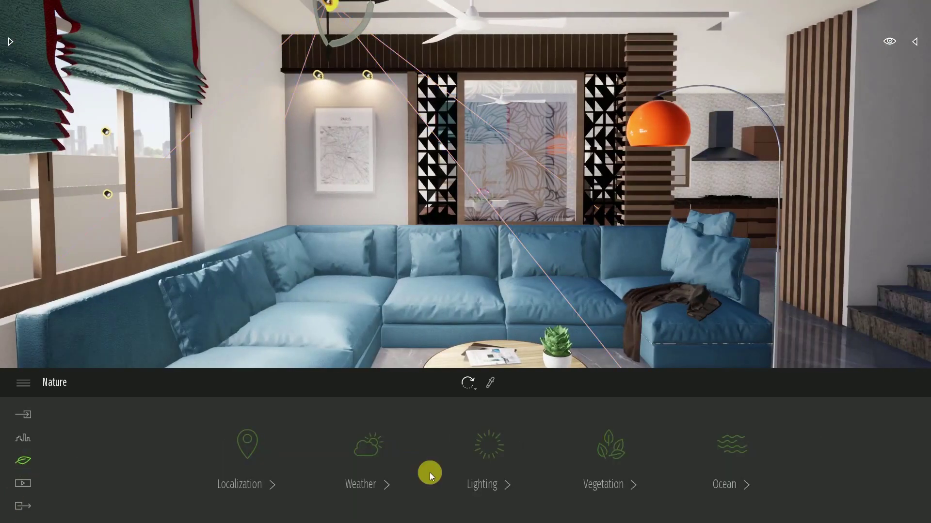
{"action": "left_click", "coordinate": [471, 473]}
{"action": "left_click_drag", "start_coordinate": [163, 487], "coordinate": [162, 494]}
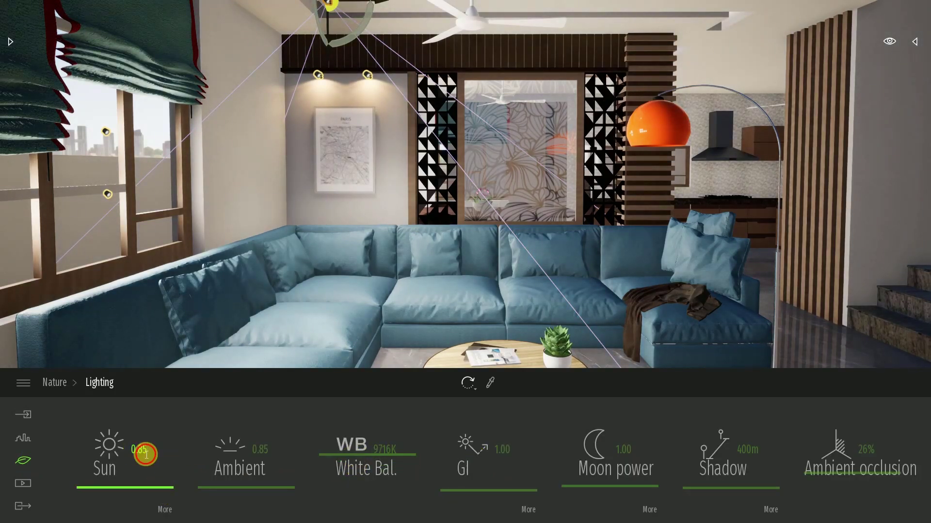
{"action": "type", "text": ".5"}
{"action": "key", "text": "Return"}
{"action": "left_click_drag", "start_coordinate": [251, 486], "coordinate": [251, 495]}
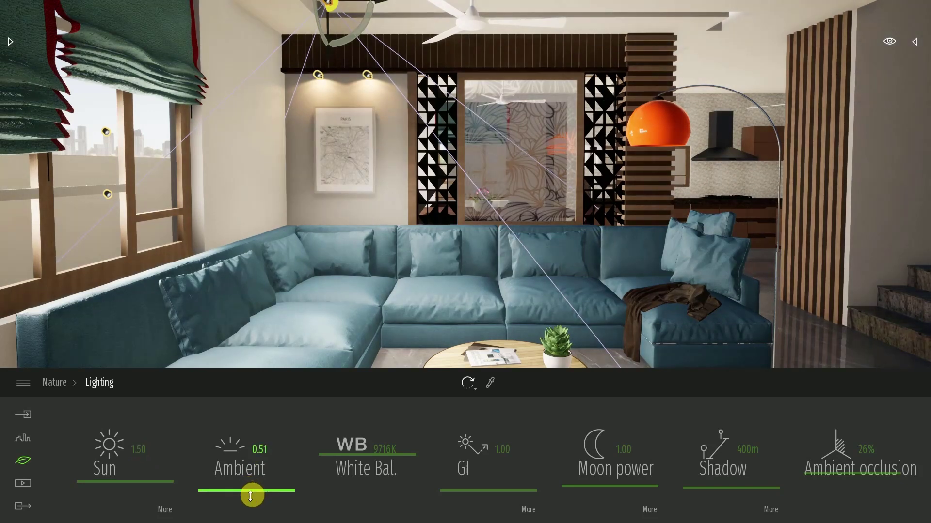
{"action": "left_click_drag", "start_coordinate": [366, 456], "coordinate": [368, 468]}
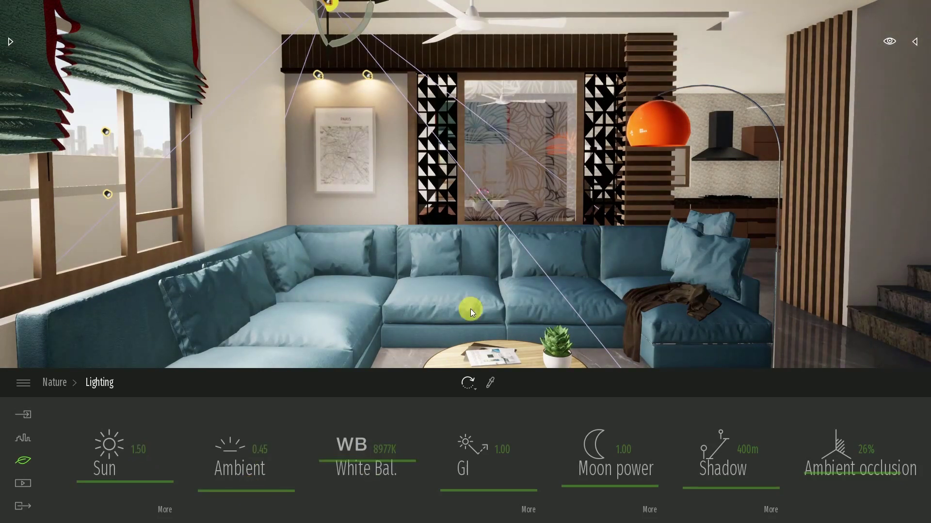
Place a Neon light under the wooden valance above the glass partition and set its length to 3.4 m.
{"action": "left_click", "coordinate": [12, 46]}
{"action": "left_click", "coordinate": [68, 172]}
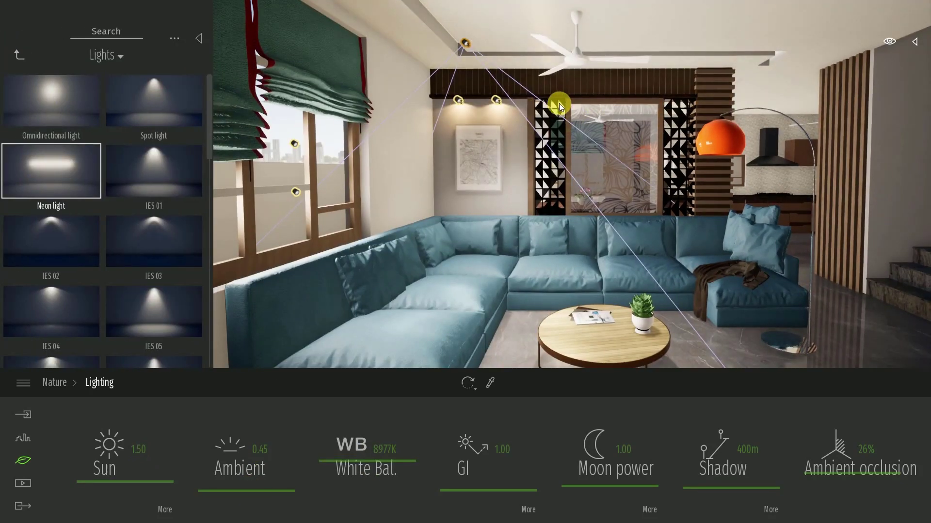
{"action": "left_click", "coordinate": [563, 101]}
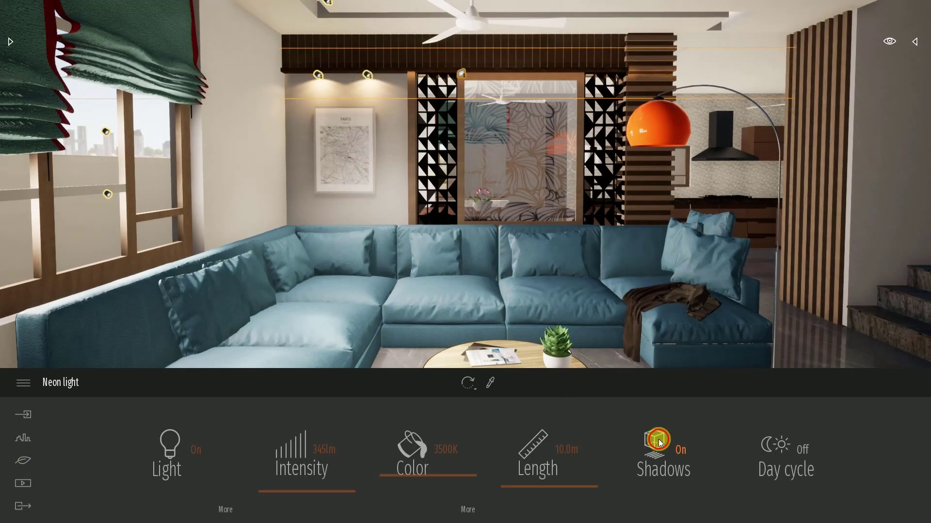
{"action": "left_click", "coordinate": [569, 460]}
{"action": "type", "text": "3.5"}
{"action": "key", "text": "Return"}
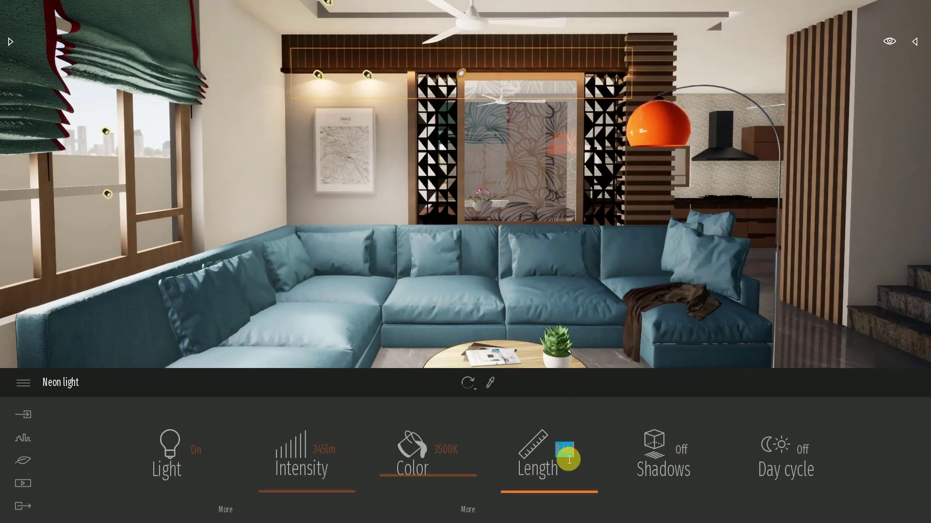
Copy the neon light as one instance 0.04 m downward and turn on the copy's shadows.
{"action": "left_click", "coordinate": [461, 72]}
{"action": "key", "text": "Delete"}
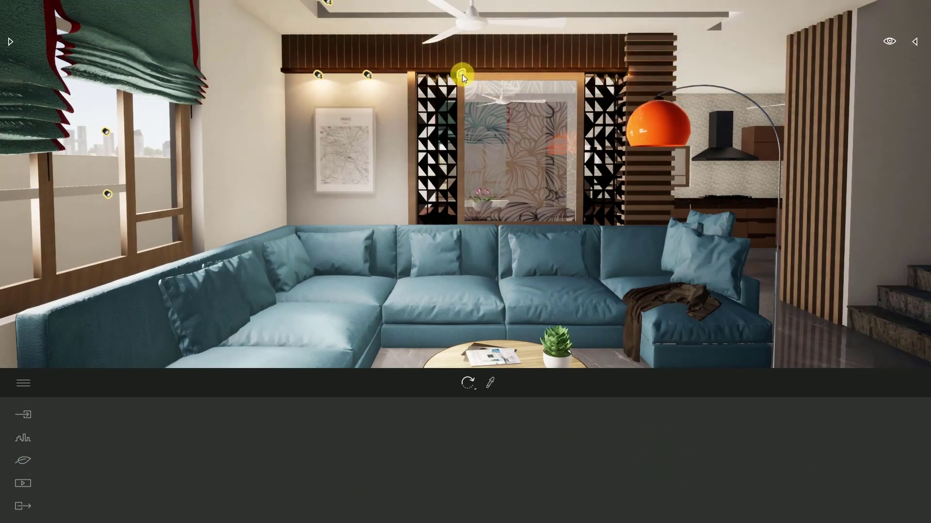
{"action": "left_click", "coordinate": [461, 74]}
{"action": "left_click_drag", "start_coordinate": [507, 73], "coordinate": [457, 126]}
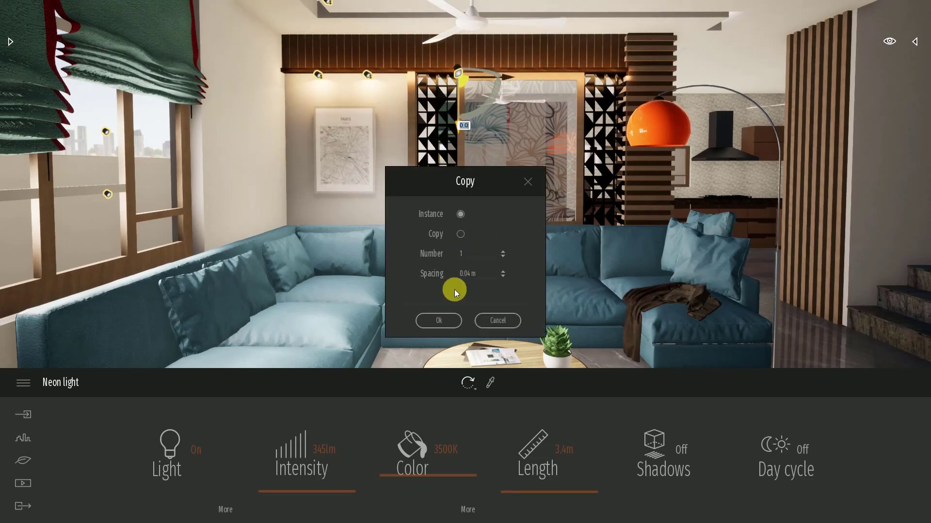
{"action": "left_click", "coordinate": [440, 316]}
{"action": "left_click", "coordinate": [655, 439]}
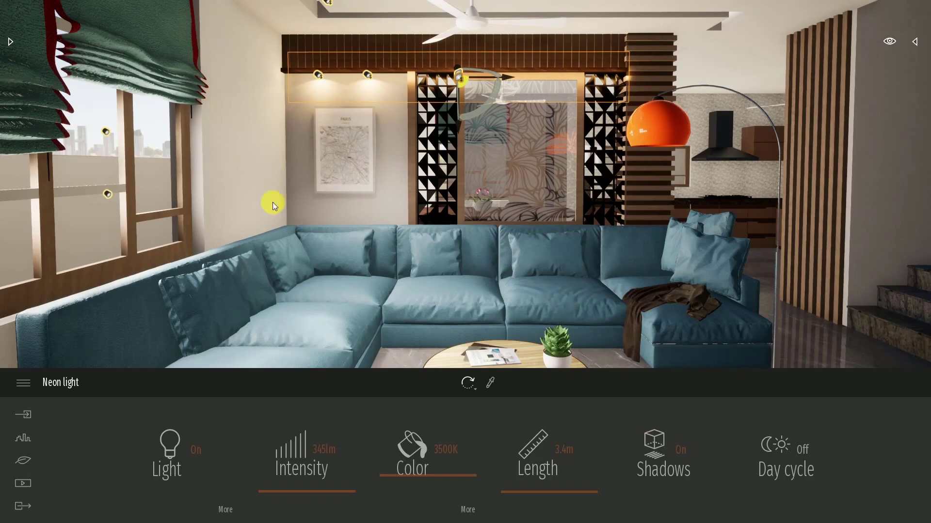
Place an omnidirectional light inside the orange dome lamp and set it to 1000 lm and 5500K.
{"action": "left_click", "coordinate": [11, 41]}
{"action": "left_click_drag", "start_coordinate": [51, 99], "coordinate": [513, 184]}
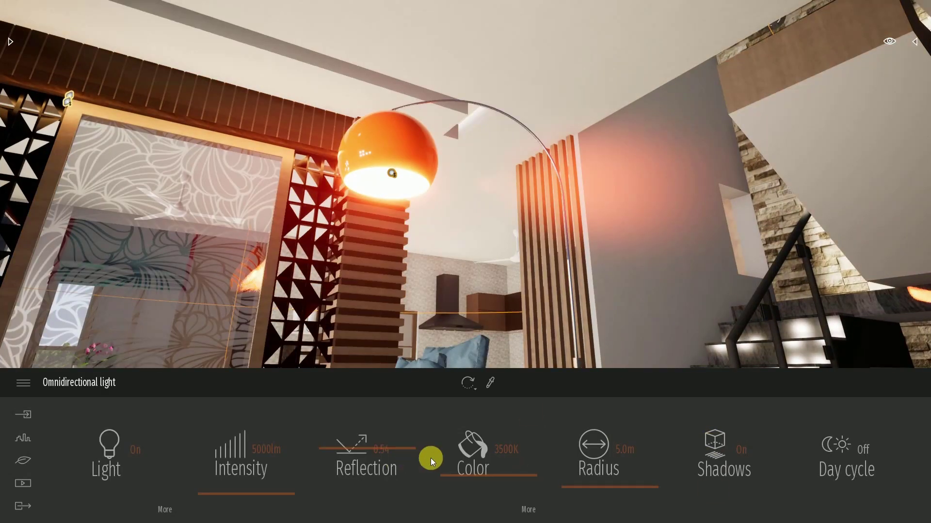
{"action": "key", "text": "Return"}
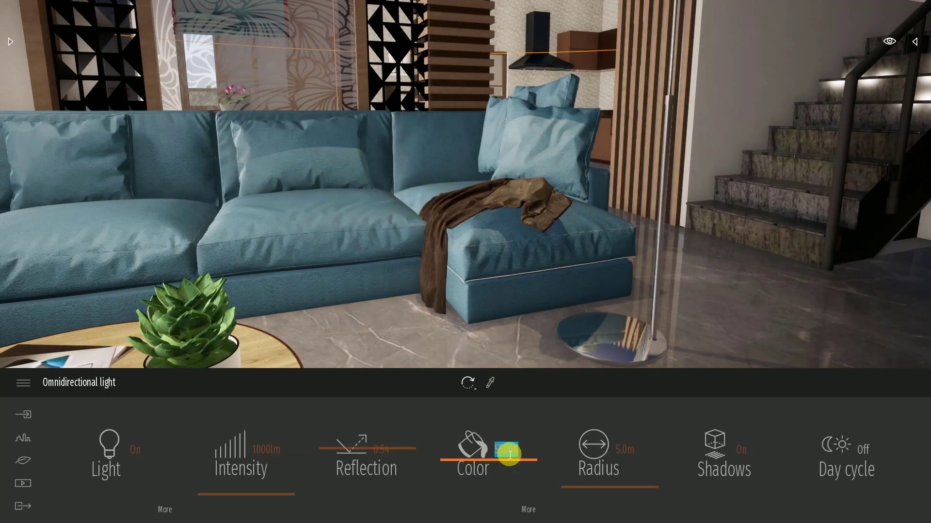
{"action": "left_click", "coordinate": [422, 269]}
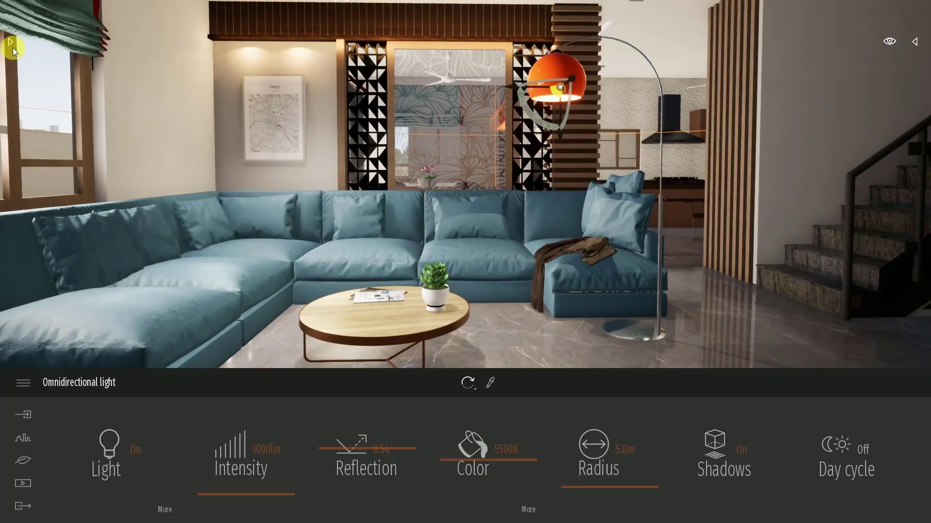
Apply the Fabric velvet 01 material to the throw blanket on the sofa's chaise.
{"action": "left_click", "coordinate": [11, 43]}
{"action": "left_click", "coordinate": [51, 106]}
{"action": "scroll", "coordinate": [68, 326], "scroll_direction": "down", "scroll_amount": 10}
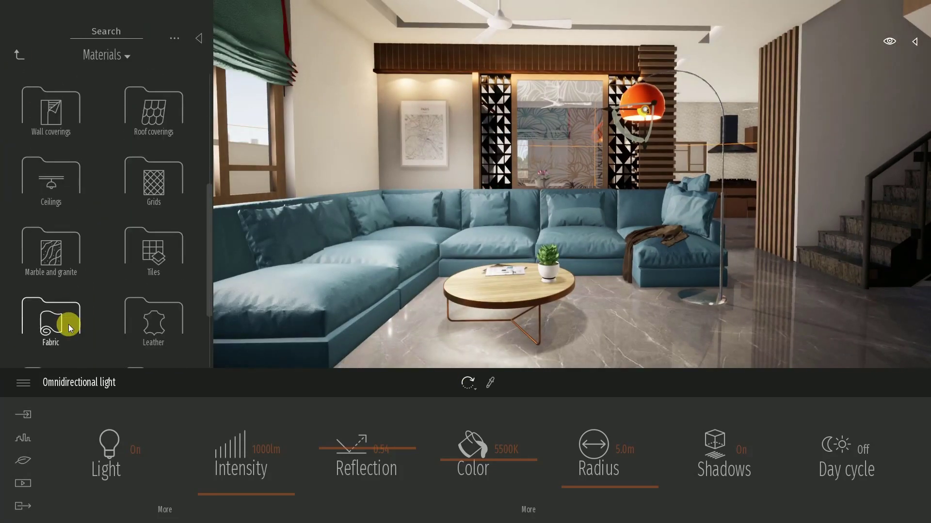
{"action": "left_click", "coordinate": [68, 325]}
{"action": "scroll", "coordinate": [73, 173], "scroll_direction": "down", "scroll_amount": 10}
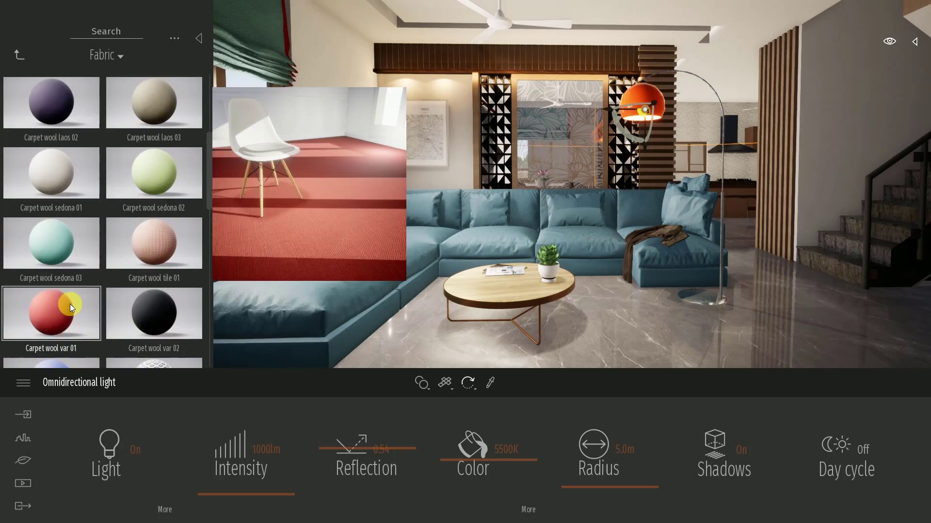
{"action": "scroll", "coordinate": [69, 306], "scroll_direction": "down", "scroll_amount": 1}
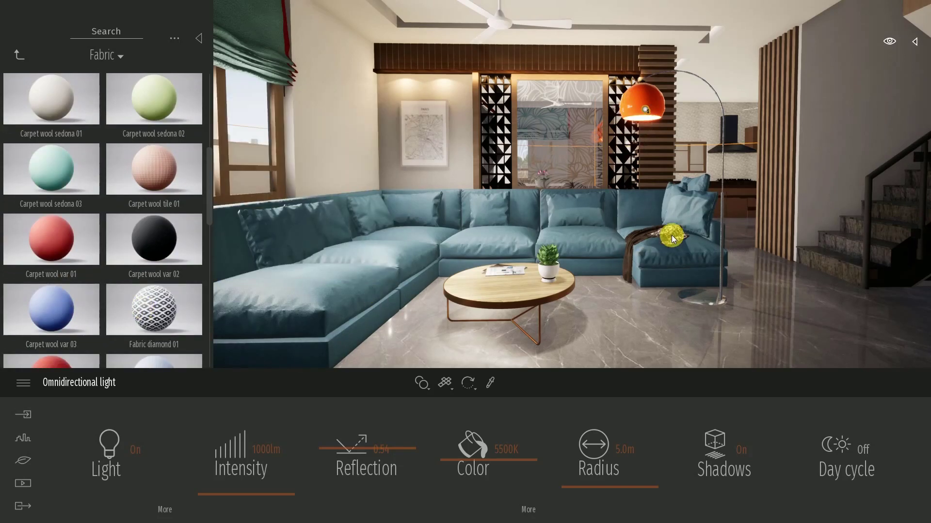
{"action": "scroll", "coordinate": [63, 184], "scroll_direction": "down", "scroll_amount": 4}
{"action": "left_click_drag", "start_coordinate": [51, 103], "coordinate": [632, 242]}
Set the throw's Fabric velvet 01 material to 100% metallicness and 100% reflection.
{"action": "left_click", "coordinate": [865, 482]}
{"action": "left_click_drag", "start_coordinate": [391, 487], "coordinate": [383, 408]}
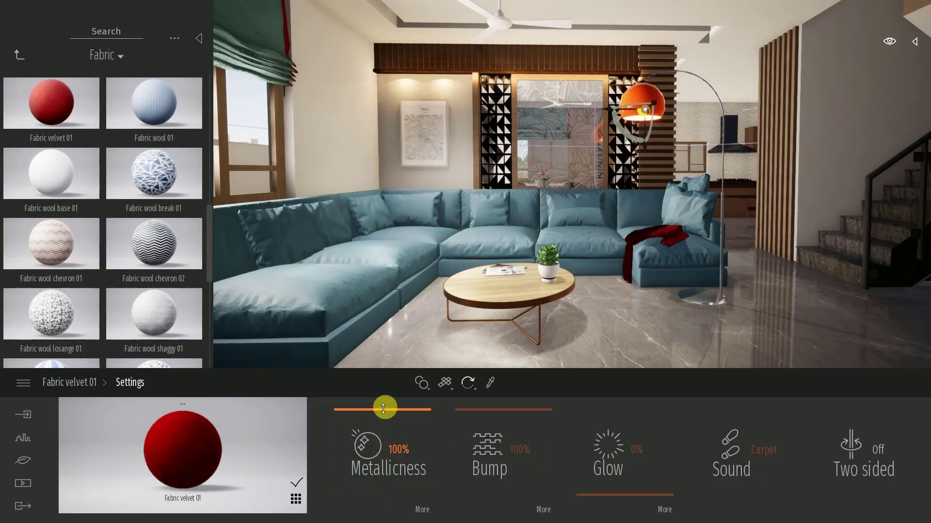
{"action": "left_click", "coordinate": [80, 383]}
{"action": "left_click_drag", "start_coordinate": [465, 492], "coordinate": [479, 453]}
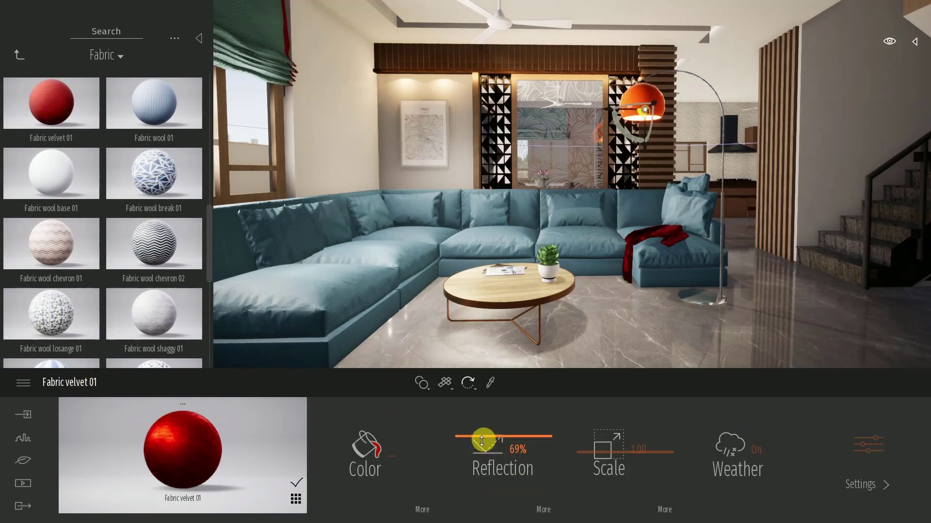
{"action": "left_click_drag", "start_coordinate": [494, 495], "coordinate": [519, 399]}
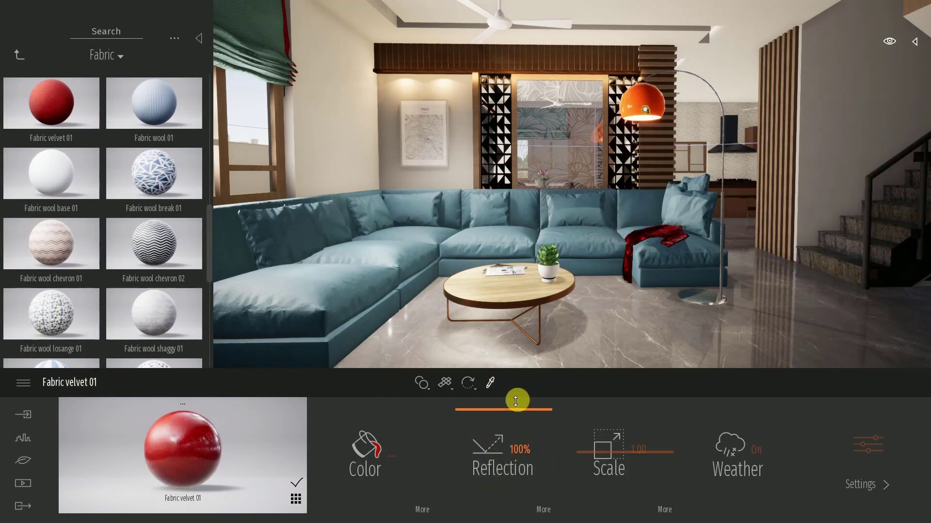
Adjust the metallicness of the throw's Fabric velvet 01 material to 98%.
{"action": "left_click", "coordinate": [865, 482]}
{"action": "left_click_drag", "start_coordinate": [388, 495], "coordinate": [395, 411]}
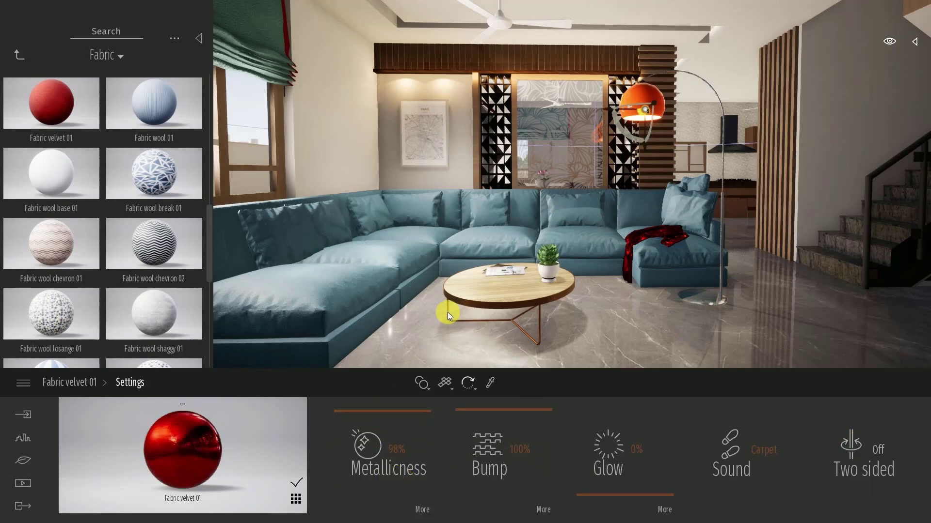
Set the intensity of one spot light outside the living-room window to 4000 lm.
{"action": "middle_click_drag", "start_coordinate": [447, 313], "coordinate": [522, 304]}
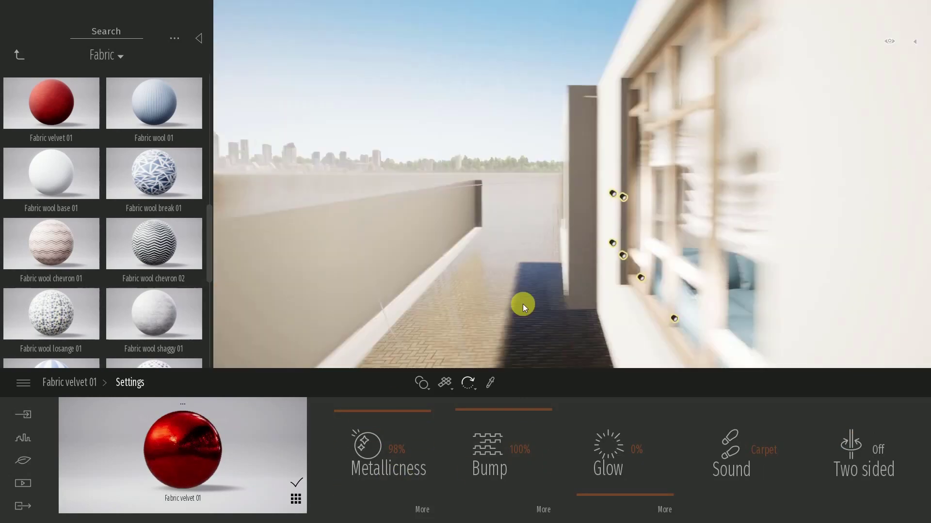
{"action": "left_click", "coordinate": [644, 276]}
{"action": "left_click", "coordinate": [271, 450]}
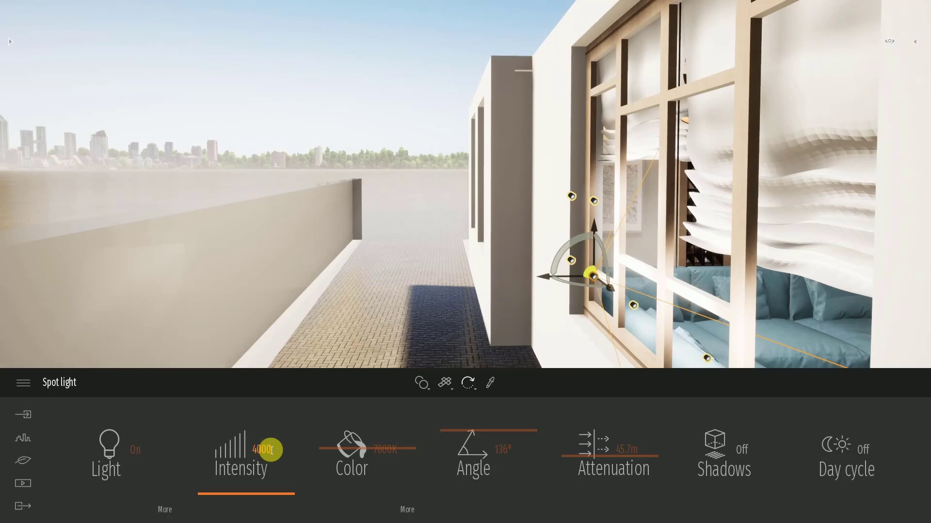
{"action": "type", "text": "4000"}
{"action": "key", "text": "Return"}
{"action": "left_click", "coordinate": [353, 89]}
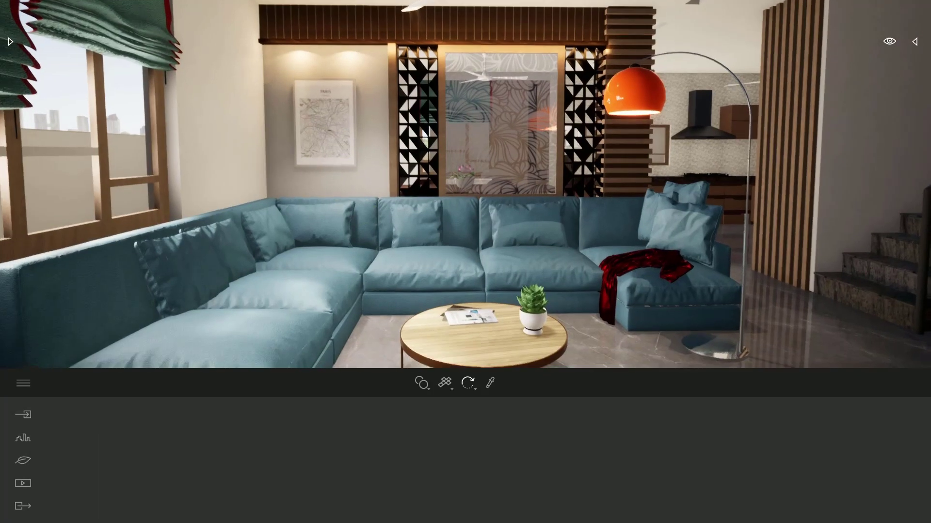
Place a box reflection probe in the living room above the sofa, enlarge it slightly and update its reflections.
{"action": "left_click", "coordinate": [15, 44]}
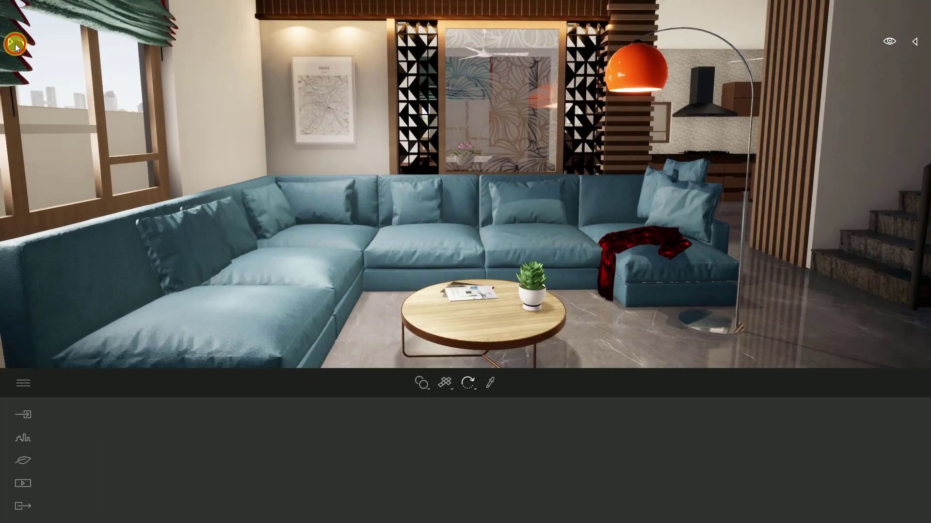
{"action": "left_click", "coordinate": [20, 59]}
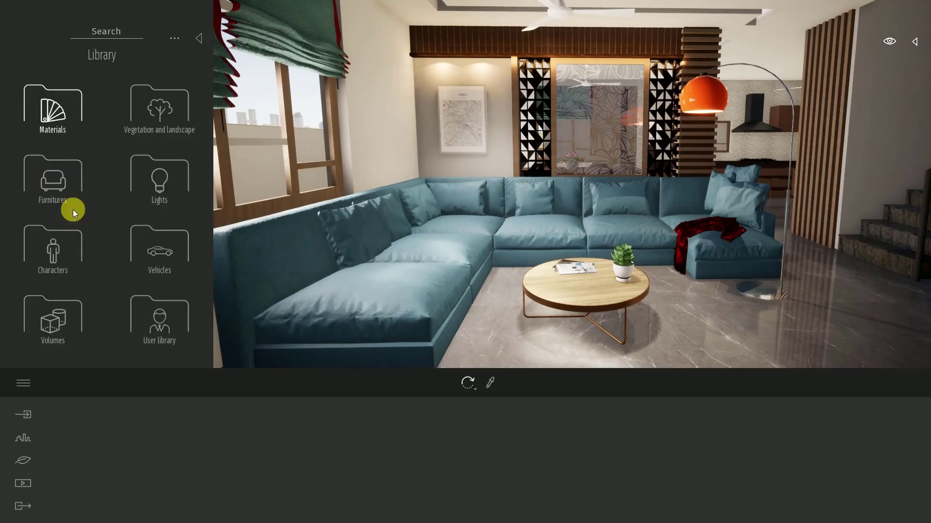
{"action": "left_click", "coordinate": [53, 320]}
{"action": "left_click", "coordinate": [158, 185]}
{"action": "left_click_drag", "start_coordinate": [149, 99], "coordinate": [579, 286]}
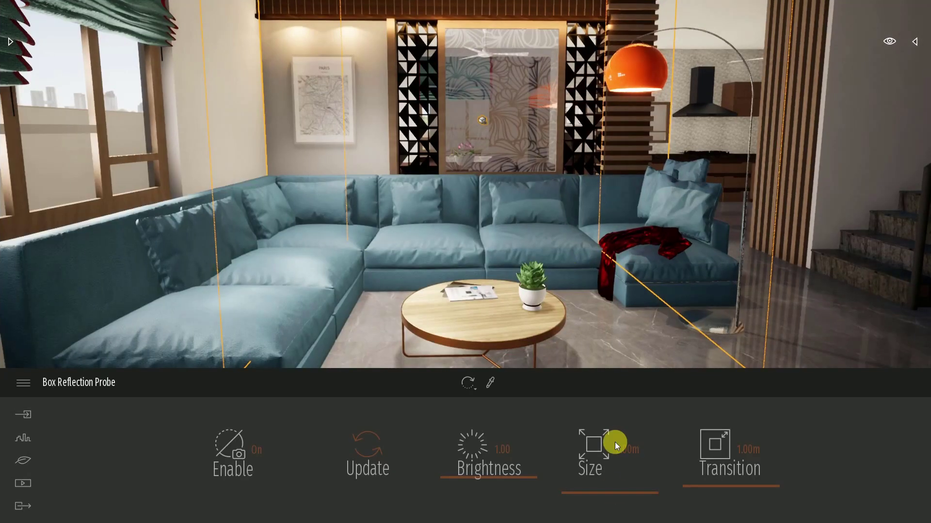
{"action": "left_click_drag", "start_coordinate": [601, 492], "coordinate": [611, 488]}
{"action": "left_click", "coordinate": [369, 452]}
{"action": "left_click", "coordinate": [122, 118]}
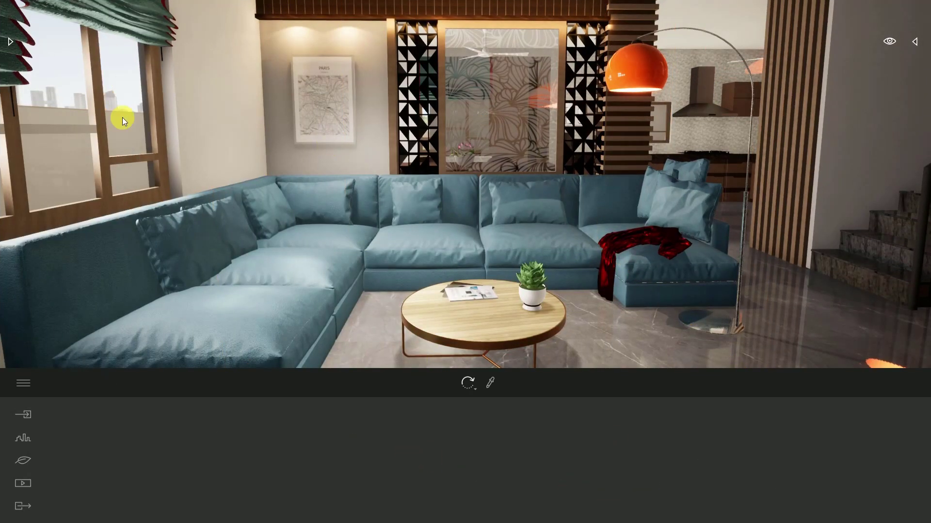
Place a Shadow square decal on the marble floor beside the sofa's chaise.
{"action": "left_click", "coordinate": [10, 42]}
{"action": "left_click", "coordinate": [18, 57]}
{"action": "left_click", "coordinate": [19, 57]}
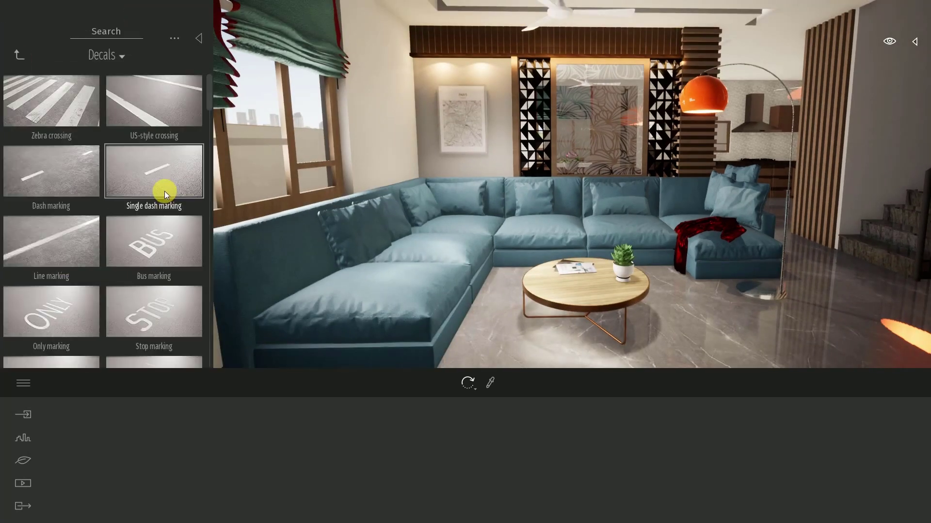
{"action": "left_click_drag", "start_coordinate": [202, 192], "coordinate": [197, 370]}
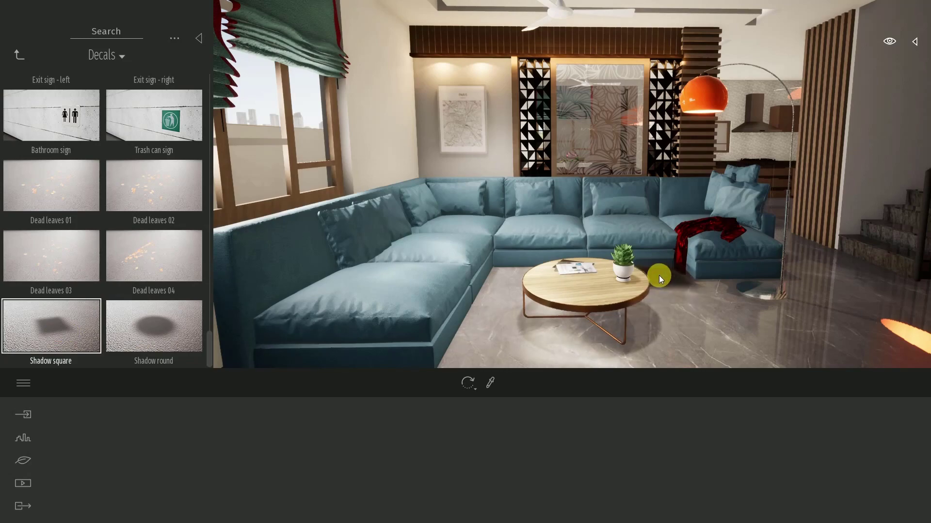
{"action": "key", "text": "d"}
{"action": "key", "text": "w"}
{"action": "right_click_drag", "start_coordinate": [545, 304], "coordinate": [545, 304]}
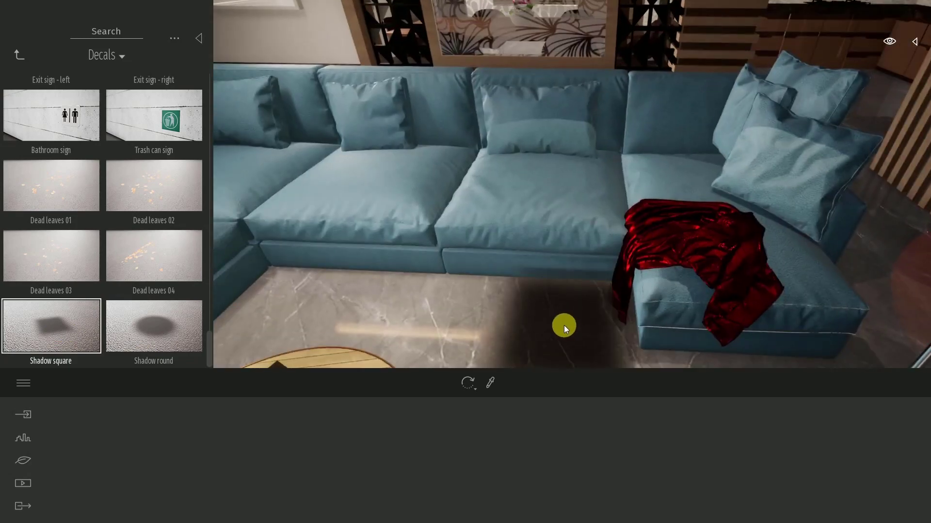
{"action": "left_click", "coordinate": [564, 325]}
Move the shadow decal against the sofa's base and set its opacity to 56% and offset to 2%.
{"action": "scroll", "coordinate": [489, 319], "scroll_direction": "down", "scroll_amount": 5}
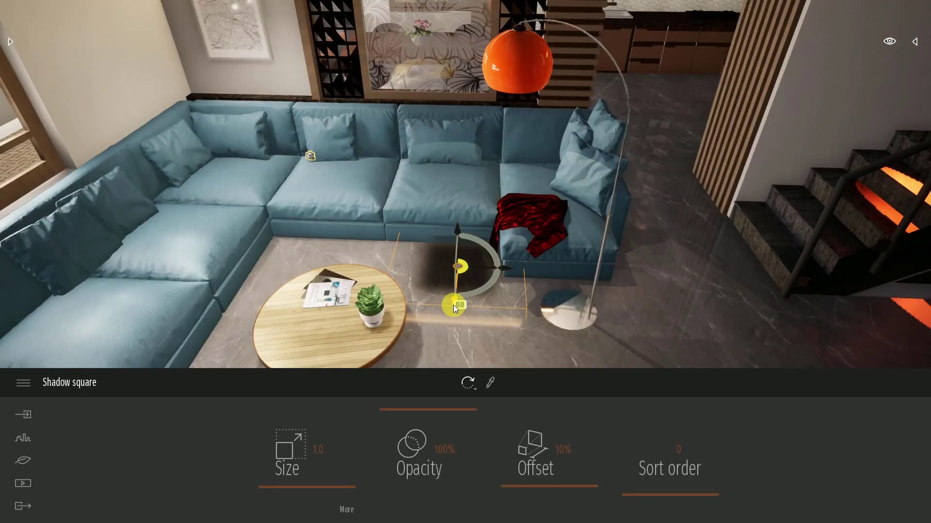
{"action": "left_click_drag", "start_coordinate": [453, 306], "coordinate": [455, 255]}
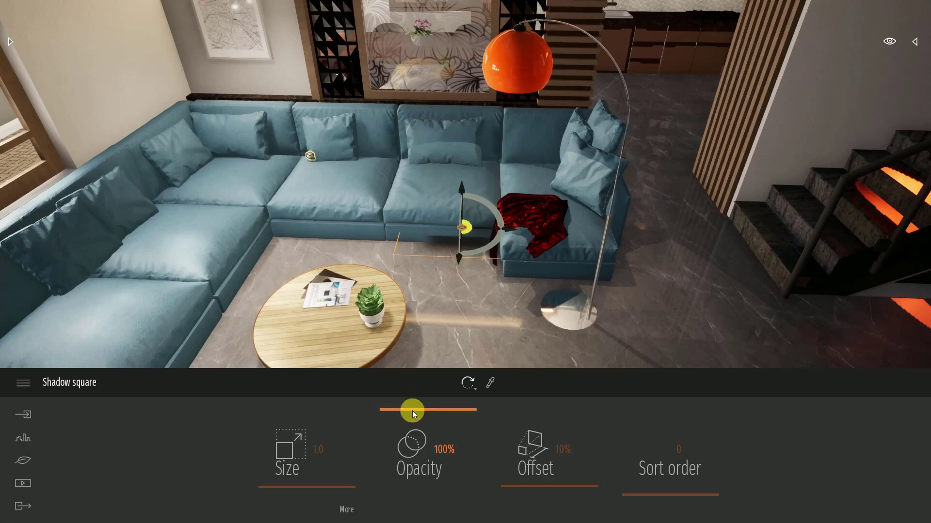
{"action": "left_click_drag", "start_coordinate": [412, 410], "coordinate": [417, 442]}
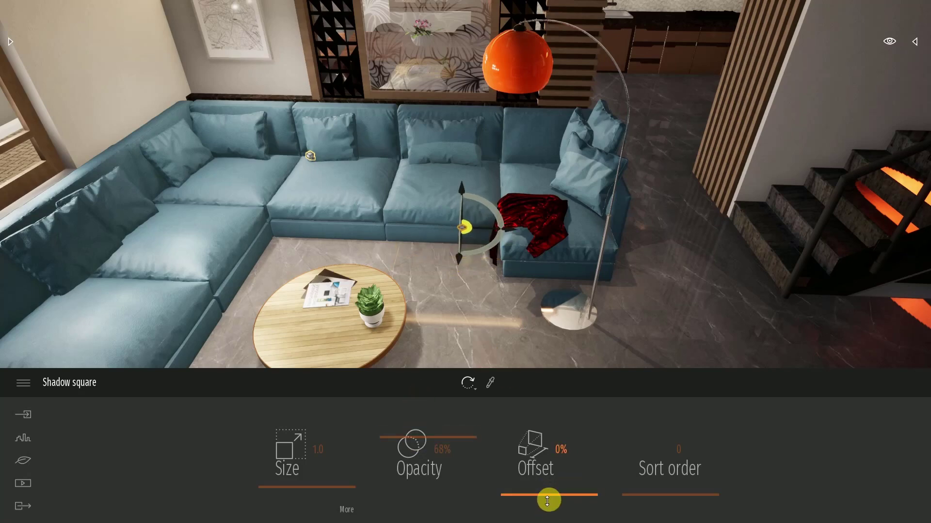
{"action": "scroll", "coordinate": [511, 330], "scroll_direction": "up", "scroll_amount": 5}
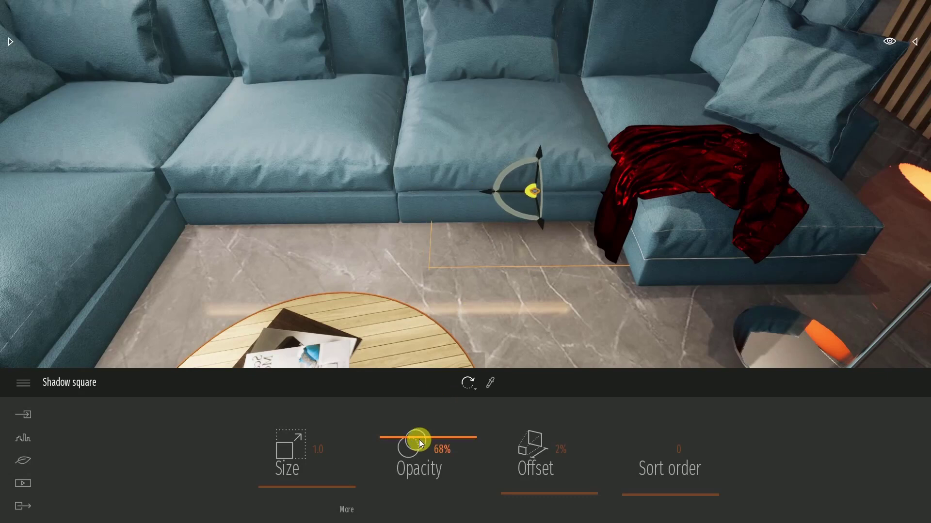
{"action": "left_click_drag", "start_coordinate": [419, 440], "coordinate": [420, 451]}
Make two instance copies of the shadow decal along the sofa's back section, spacing the second 0.5 m.
{"action": "left_click_drag", "start_coordinate": [488, 193], "coordinate": [376, 195]}
{"action": "left_click", "coordinate": [439, 318]}
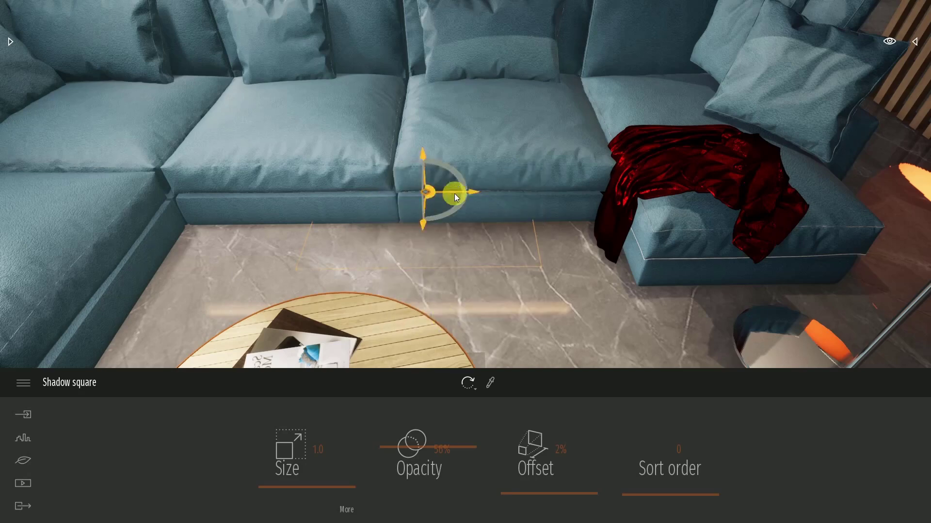
{"action": "left_click_drag", "start_coordinate": [455, 193], "coordinate": [252, 192]}
{"action": "left_click", "coordinate": [435, 316]}
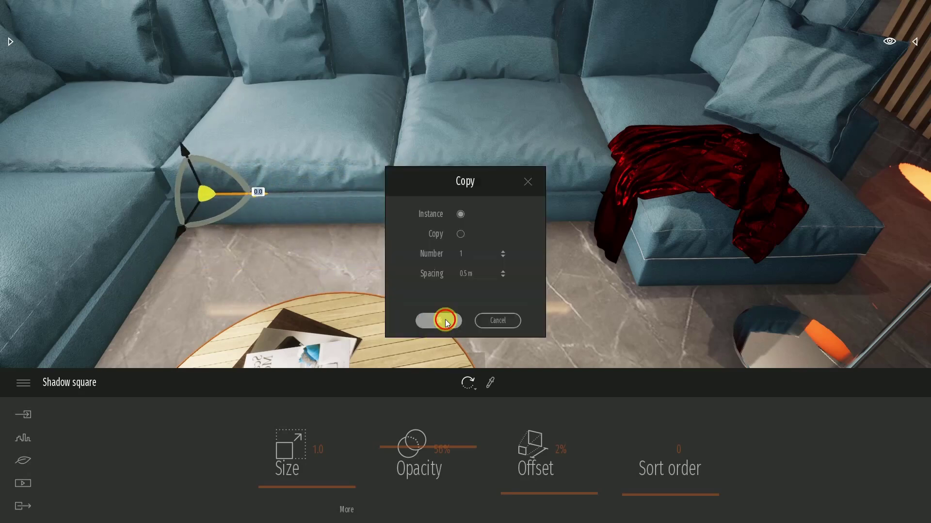
{"action": "left_click", "coordinate": [439, 318]}
Shift the last shadow decal away from the sofa's inner corner and rotate it to follow the window-side section.
{"action": "key", "text": "s"}
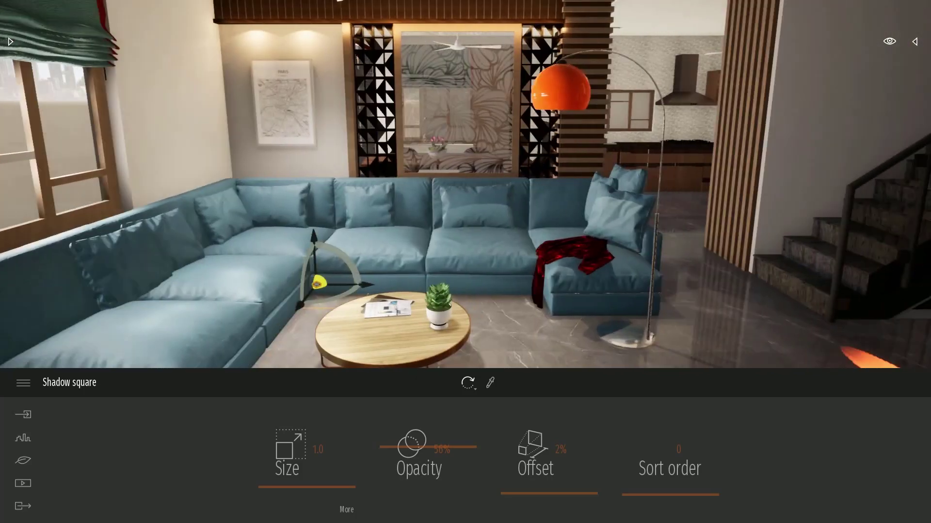
{"action": "key", "text": "w"}
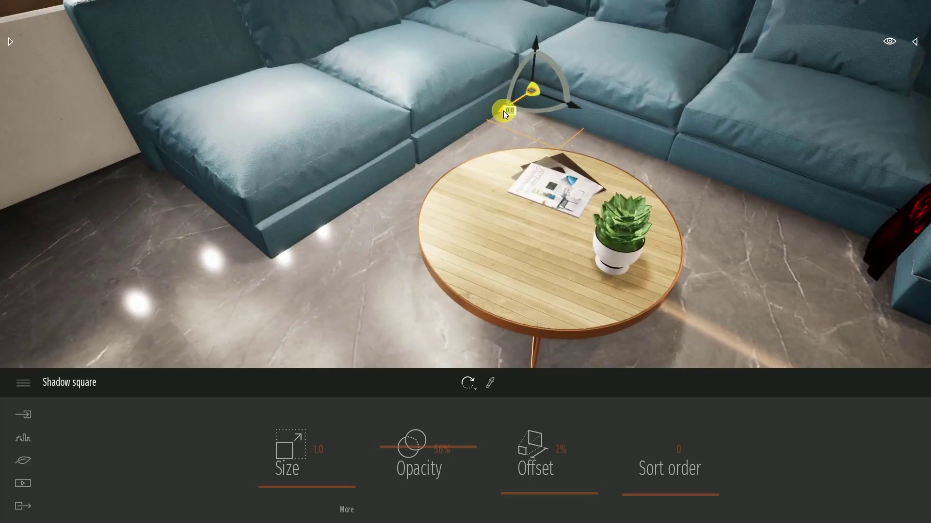
{"action": "left_click_drag", "start_coordinate": [503, 108], "coordinate": [471, 136]}
{"action": "key", "text": "Return"}
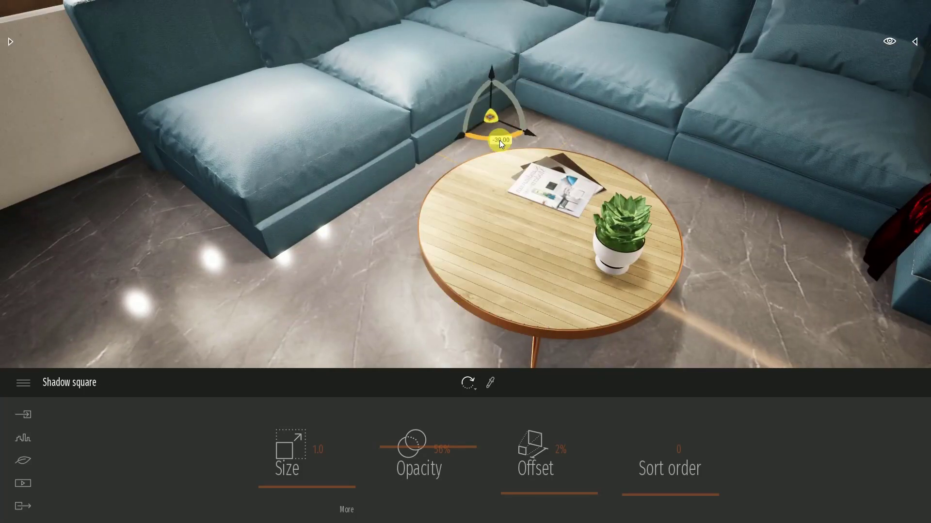
{"action": "left_click_drag", "start_coordinate": [530, 133], "coordinate": [496, 136]}
Copy the rotated shadow decal as an instance along the base of the sofa's window-side section.
{"action": "mouse_move", "coordinate": [496, 136]}
{"action": "right_mouse_down"}
{"action": "mouse_move", "coordinate": [507, 114]}
{"action": "mouse_move", "coordinate": [501, 131]}
{"action": "mouse_move", "coordinate": [481, 136]}
{"action": "right_mouse_up"}
{"action": "key", "text": "w"}
{"action": "key", "text": "s"}
{"action": "left_click_drag", "start_coordinate": [466, 165], "coordinate": [280, 252]}
{"action": "left_click", "coordinate": [438, 318]}
{"action": "left_click", "coordinate": [438, 319]}
{"action": "left_click", "coordinate": [426, 320]}
Add one more instance of the shadow decal along the sofa's window-side section with 1.23 m spacing.
{"action": "right_click_drag", "start_coordinate": [562, 233], "coordinate": [611, 164]}
{"action": "key", "text": "s"}
{"action": "key", "text": "w"}
{"action": "right_click_drag", "start_coordinate": [414, 182], "coordinate": [416, 241]}
{"action": "left_click_drag", "start_coordinate": [254, 315], "coordinate": [340, 217]}
{"action": "left_click", "coordinate": [436, 320]}
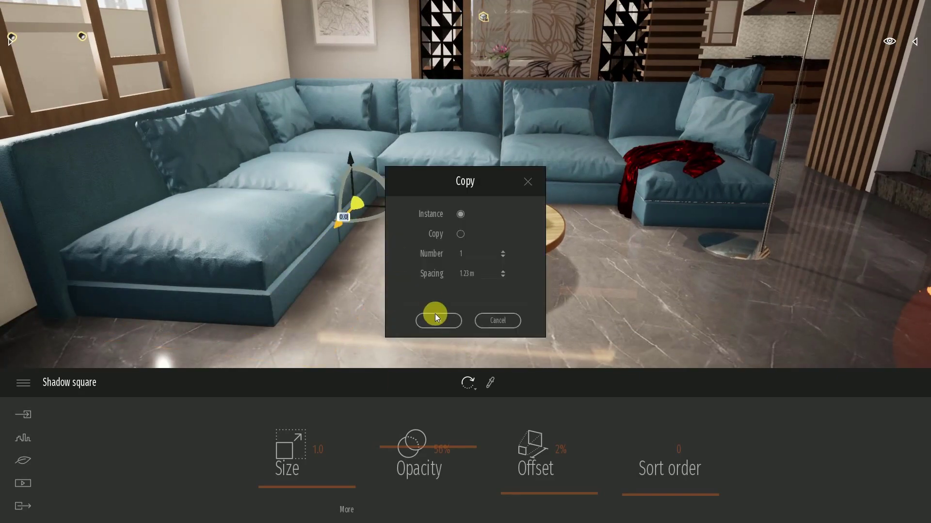
{"action": "left_click", "coordinate": [435, 319]}
Update the reflections captured by the box reflection probe above the sofa.
{"action": "right_click_drag", "start_coordinate": [550, 311], "coordinate": [589, 213]}
{"action": "left_click", "coordinate": [440, 151]}
{"action": "left_click", "coordinate": [378, 444]}
{"action": "key", "text": "Escape"}
Place an IES 04 light under the kitchen's range hood above the hob.
{"action": "right_click_drag", "start_coordinate": [485, 233], "coordinate": [543, 233]}
{"action": "key", "text": "w"}
{"action": "left_click", "coordinate": [11, 42]}
{"action": "left_click", "coordinate": [20, 57]}
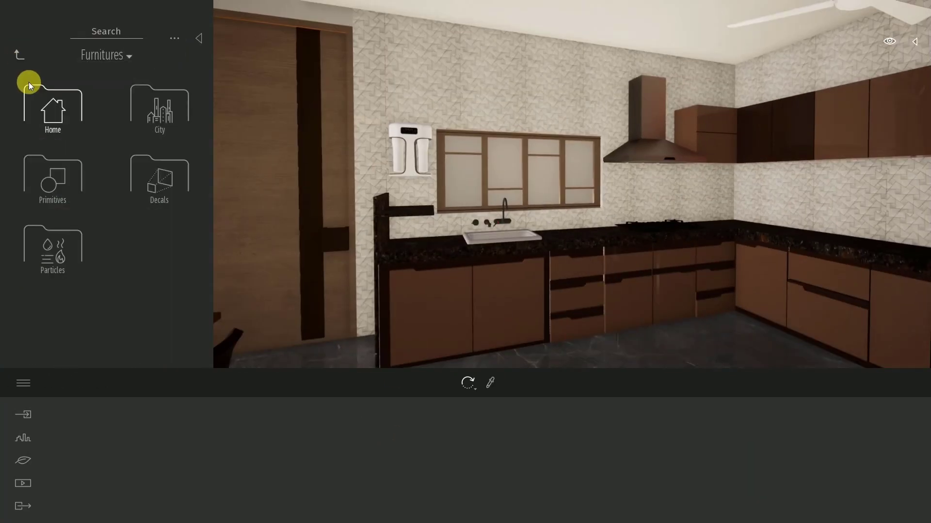
{"action": "left_click", "coordinate": [20, 57]}
{"action": "left_click", "coordinate": [160, 180]}
{"action": "left_click", "coordinate": [632, 167]}
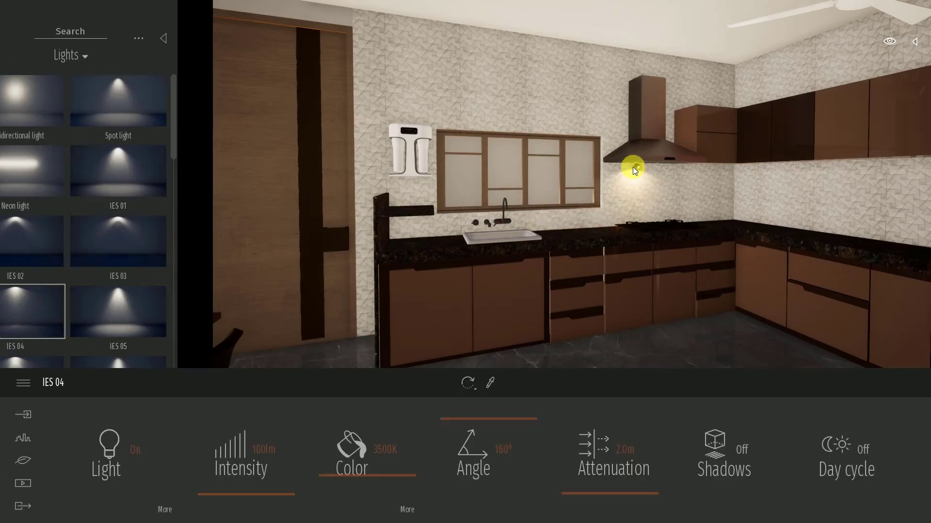
{"action": "left_click", "coordinate": [584, 161]}
{"action": "key", "text": "Escape"}
Apply the Brass metal material to the Ganesha statue on the console in the prayer niche.
{"action": "right_click_drag", "start_coordinate": [583, 180], "coordinate": [460, 201]}
{"action": "key", "text": "s"}
{"action": "key", "text": "a"}
{"action": "right_click_drag", "start_coordinate": [213, 140], "coordinate": [252, 102]}
{"action": "key", "text": "w"}
{"action": "left_click", "coordinate": [10, 42]}
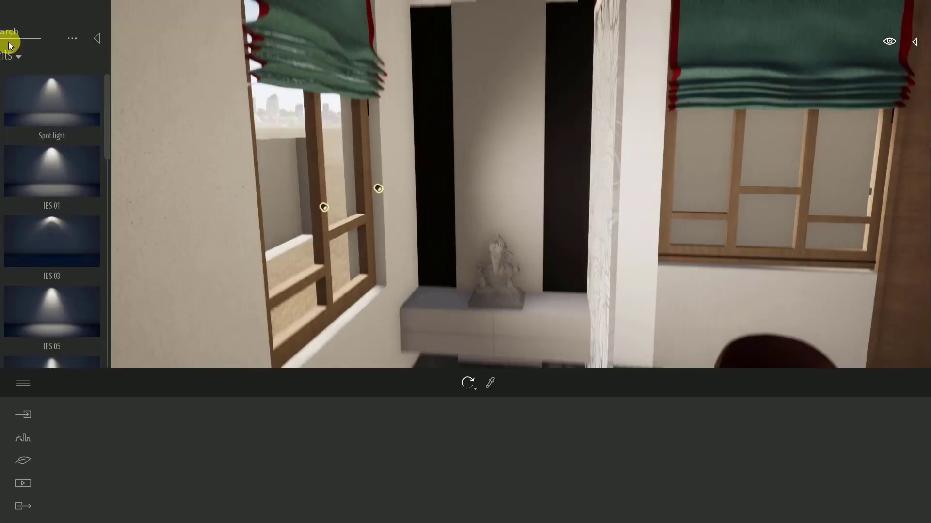
{"action": "left_click", "coordinate": [19, 54]}
{"action": "left_click", "coordinate": [52, 122]}
{"action": "left_click", "coordinate": [154, 170]}
{"action": "left_click_drag", "start_coordinate": [152, 116], "coordinate": [556, 275]}
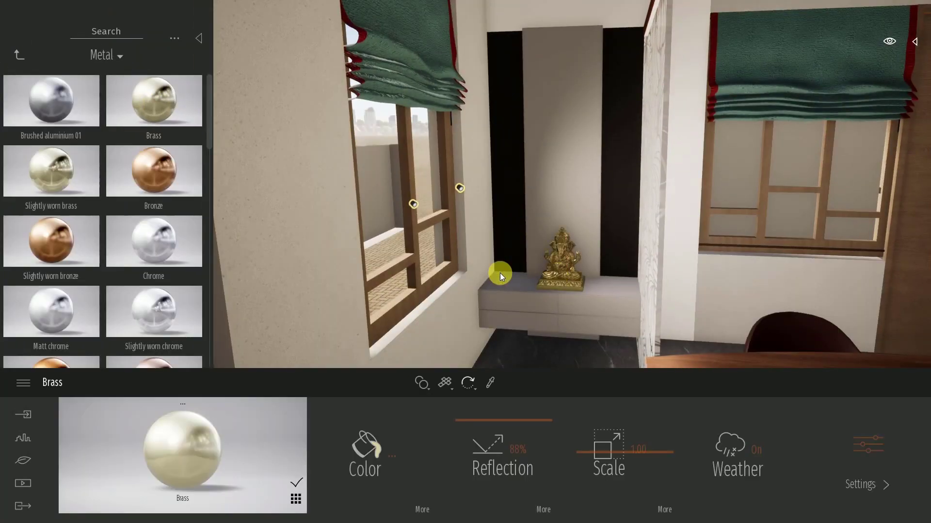
Apply the Long pile carpet 04 fabric to the black panels behind the statue and set its scale to 0.61.
{"action": "left_click", "coordinate": [19, 56]}
{"action": "left_click_drag", "start_coordinate": [210, 161], "coordinate": [205, 255]}
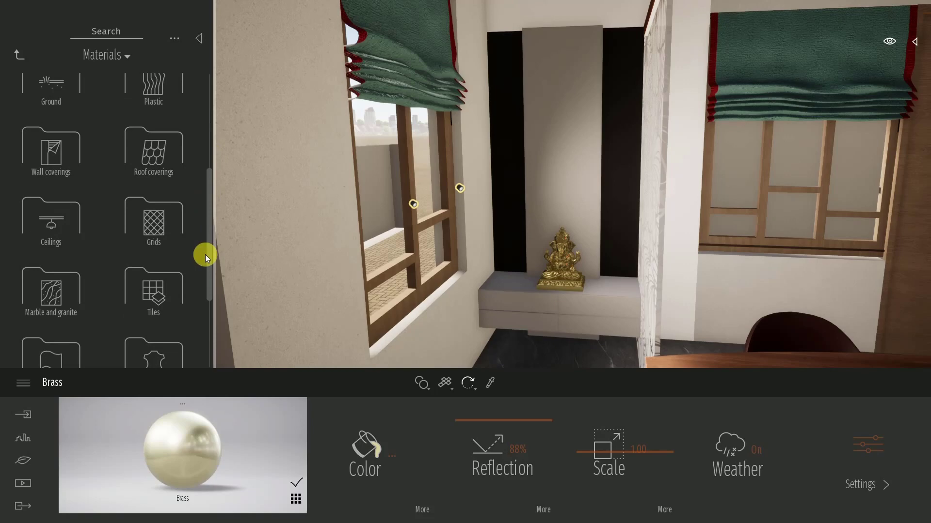
{"action": "left_click", "coordinate": [76, 175]}
{"action": "left_click_drag", "start_coordinate": [206, 139], "coordinate": [197, 301]}
{"action": "left_click", "coordinate": [18, 55]}
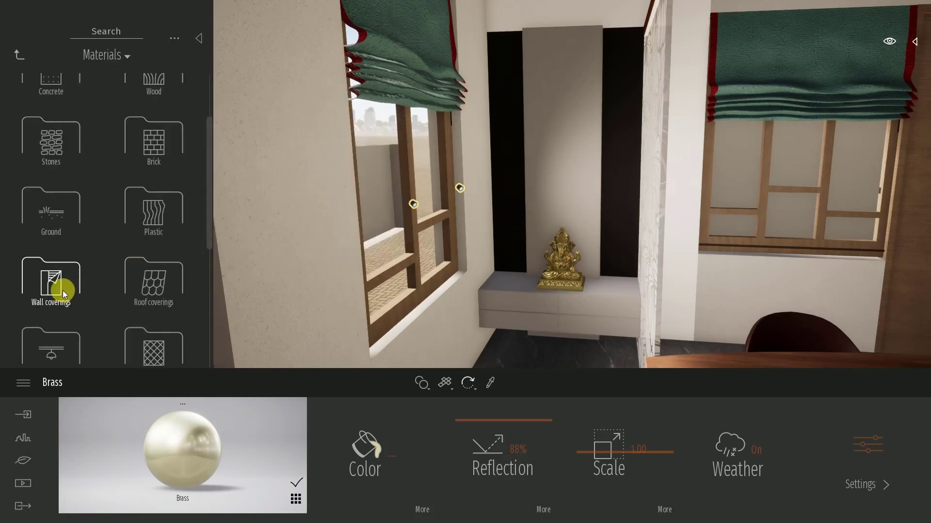
{"action": "scroll", "coordinate": [54, 288], "scroll_direction": "down", "scroll_amount": 3}
{"action": "left_click", "coordinate": [45, 285]}
{"action": "left_click_drag", "start_coordinate": [210, 135], "coordinate": [206, 333]}
{"action": "left_click_drag", "start_coordinate": [63, 271], "coordinate": [509, 240]}
{"action": "left_click_drag", "start_coordinate": [621, 465], "coordinate": [617, 473]}
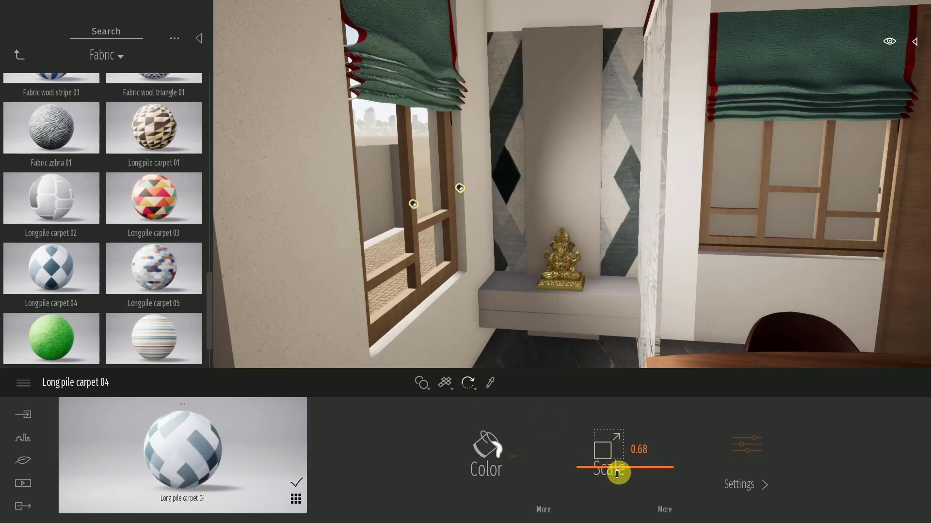
Recolour the plain centre panel behind the statue to AAA387 and set its reflection to 40%.
{"action": "left_click", "coordinate": [17, 57]}
{"action": "left_click", "coordinate": [16, 58]}
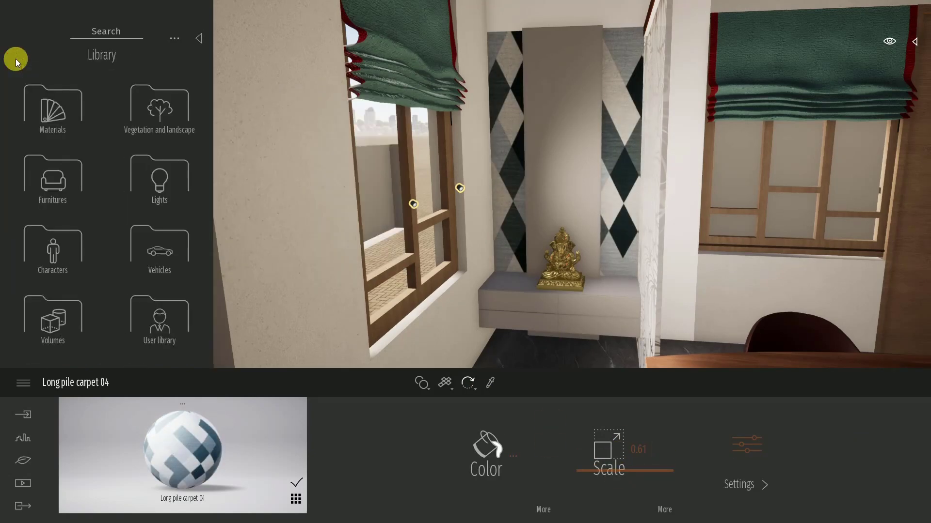
{"action": "left_click", "coordinate": [52, 113]}
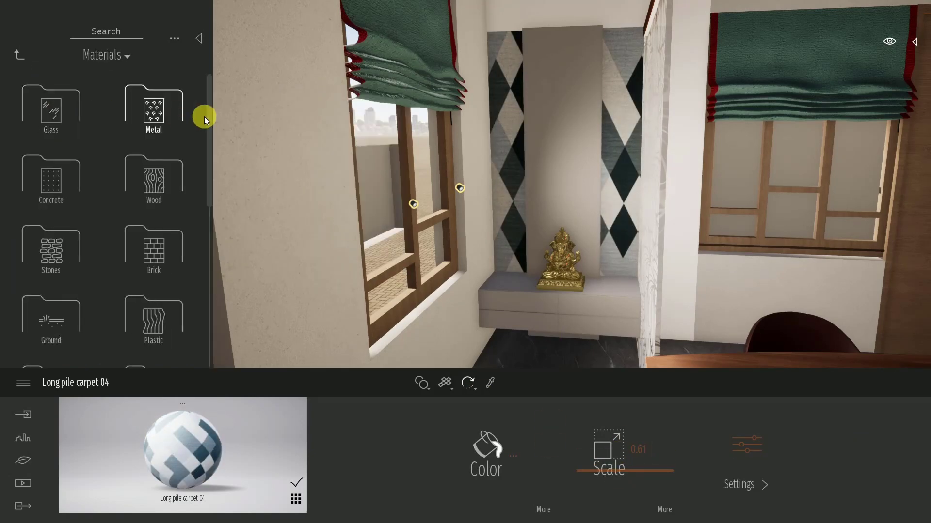
{"action": "left_click_drag", "start_coordinate": [204, 115], "coordinate": [210, 237]}
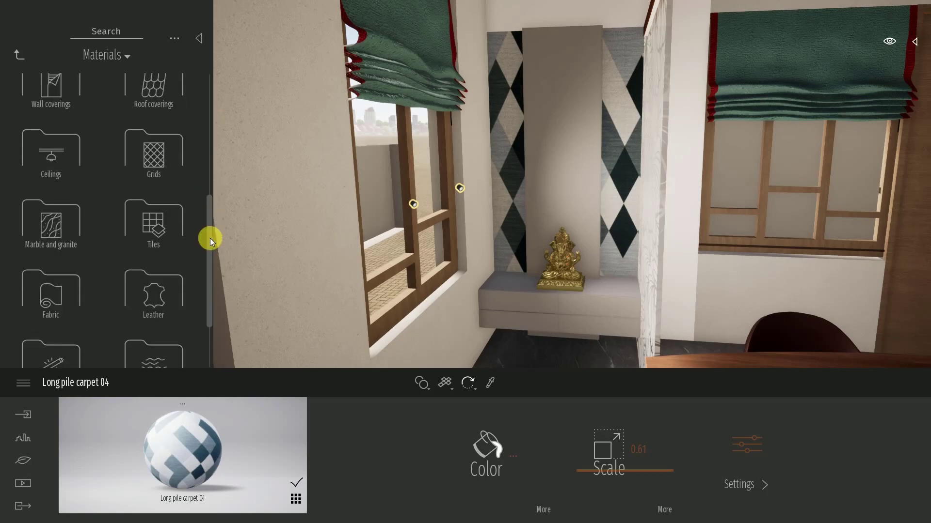
{"action": "left_click", "coordinate": [492, 380]}
{"action": "left_click", "coordinate": [553, 232]}
{"action": "left_click", "coordinate": [366, 447]}
{"action": "left_click", "coordinate": [391, 255]}
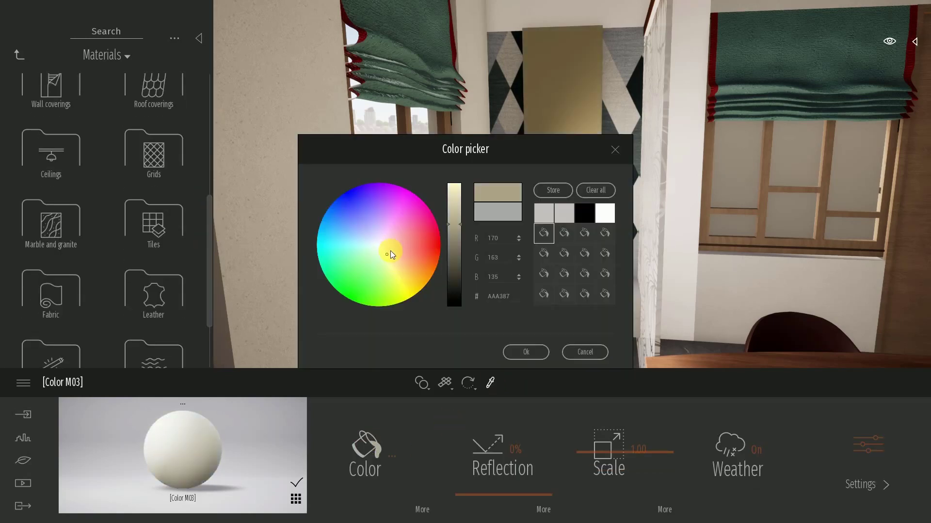
{"action": "left_click", "coordinate": [525, 352]}
Apply the 3D wall 02 plastic material to the centre panel behind the statue.
{"action": "scroll", "coordinate": [75, 266], "scroll_direction": "down", "scroll_amount": 3}
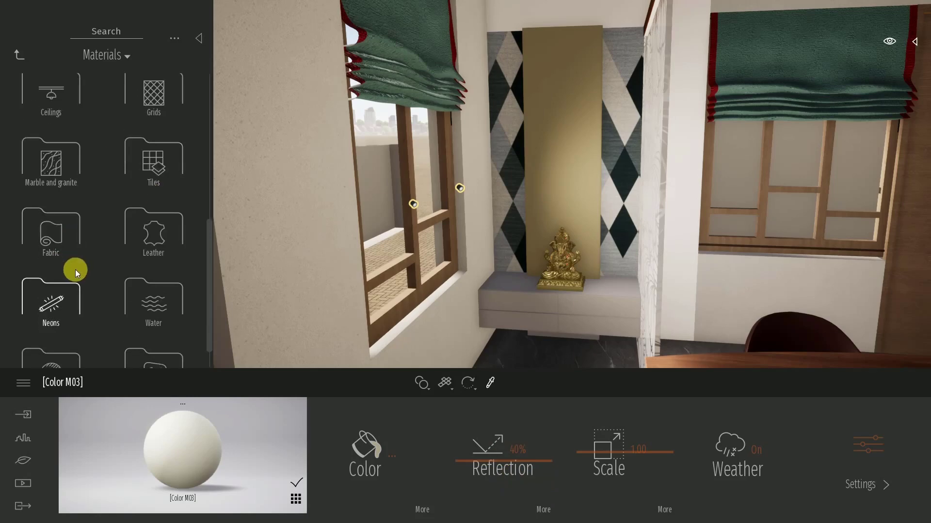
{"action": "scroll", "coordinate": [152, 320], "scroll_direction": "up", "scroll_amount": 5}
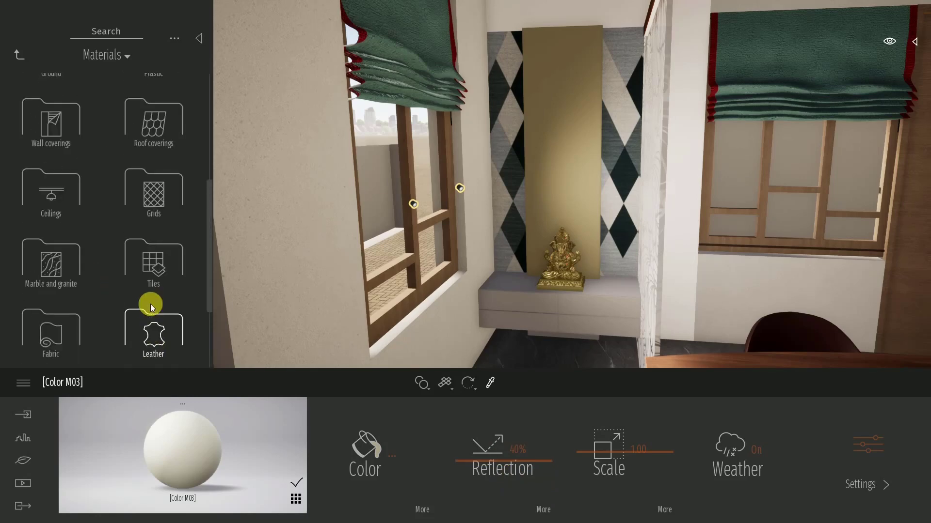
{"action": "left_click", "coordinate": [150, 192]}
{"action": "mouse_move", "coordinate": [164, 117]}
{"action": "left_click_drag", "start_coordinate": [164, 118], "coordinate": [558, 186]}
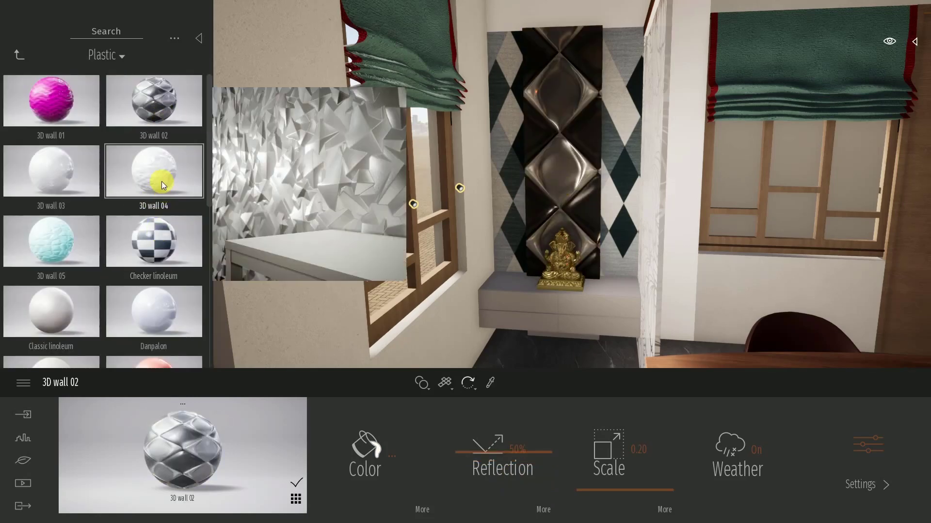
Apply the 3D wall 04 plastic material to the centre panel behind the statue and set its scale to 0.17.
{"action": "left_click_drag", "start_coordinate": [161, 181], "coordinate": [560, 187]}
{"action": "left_click_drag", "start_coordinate": [612, 477], "coordinate": [610, 498]}
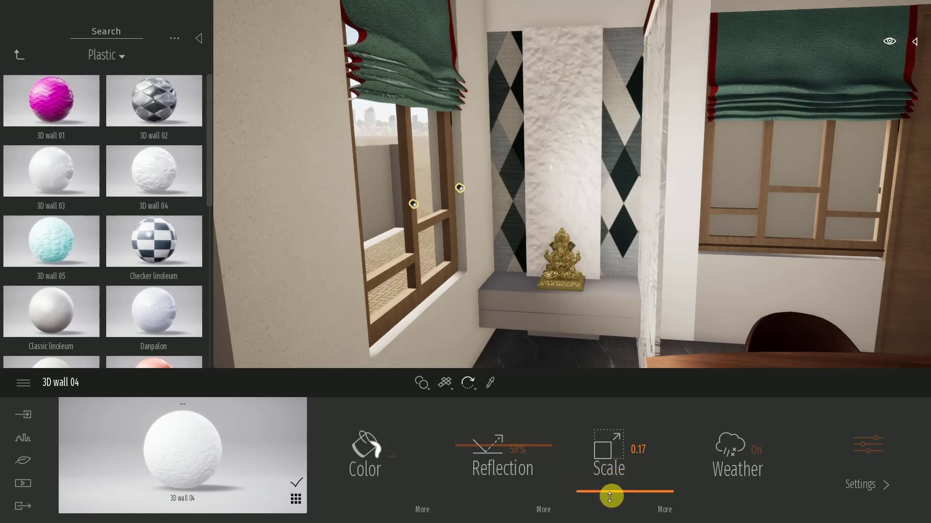
Recolour the default material of the console under the Ganesha statue to white.
{"action": "left_click", "coordinate": [496, 311]}
{"action": "left_click", "coordinate": [363, 442]}
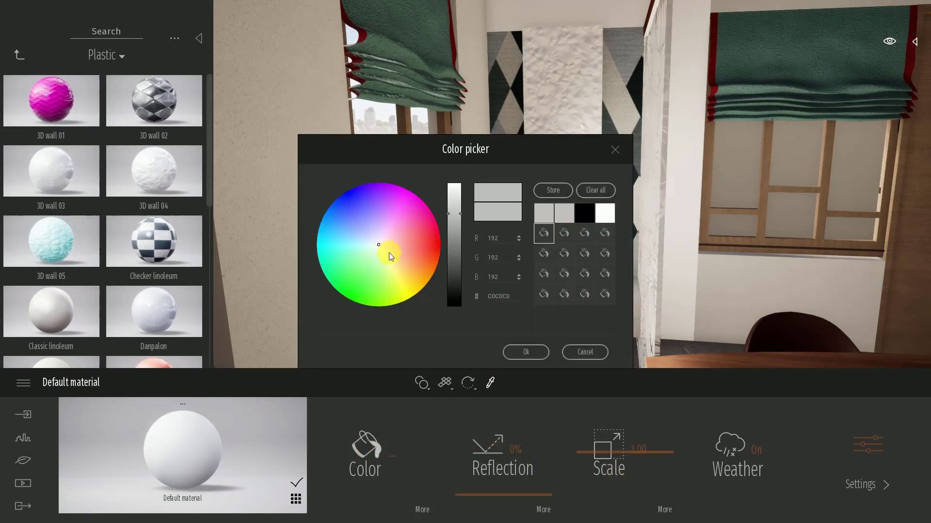
{"action": "left_click", "coordinate": [389, 252]}
{"action": "left_click", "coordinate": [585, 238]}
{"action": "left_click", "coordinate": [526, 352]}
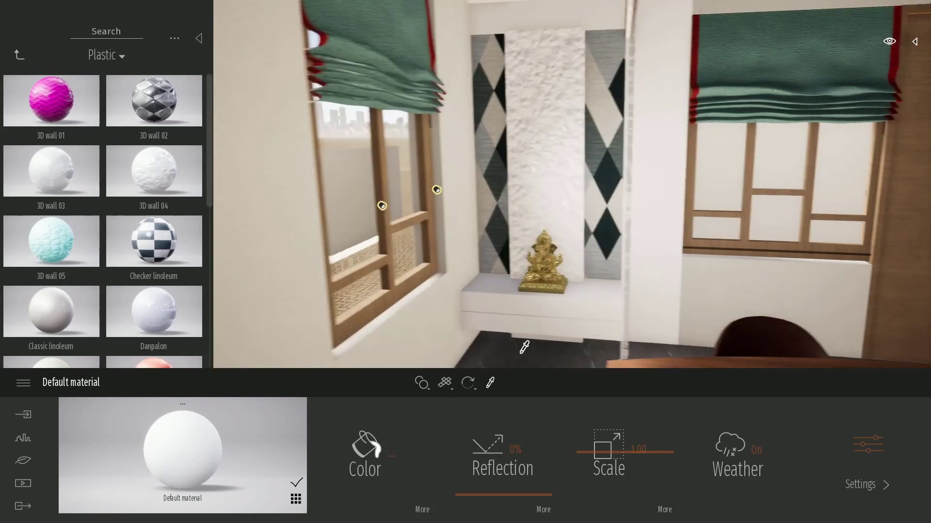
Place an IES 08 light from the lights library above the window-side diamond-pattern panel in the prayer niche.
{"action": "left_click", "coordinate": [18, 53]}
{"action": "left_click", "coordinate": [18, 54]}
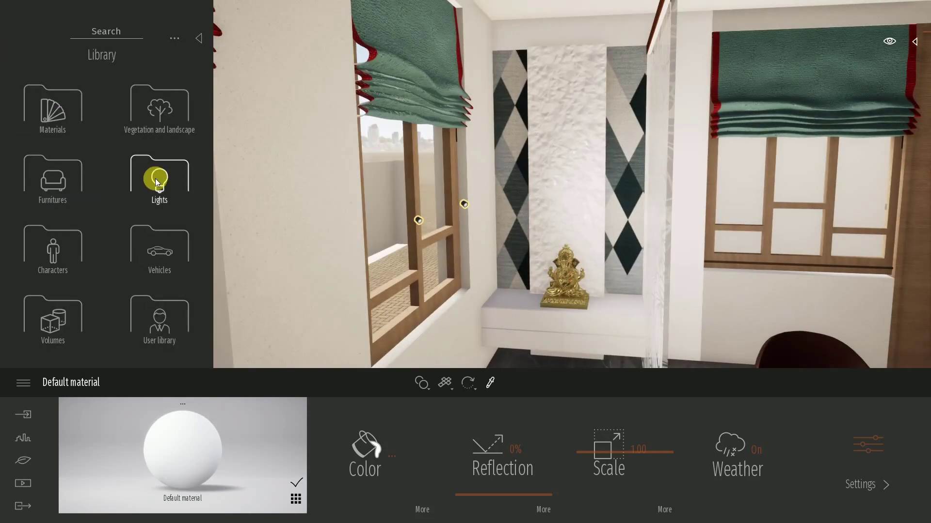
{"action": "left_click", "coordinate": [156, 181]}
{"action": "left_click_drag", "start_coordinate": [209, 117], "coordinate": [208, 154]}
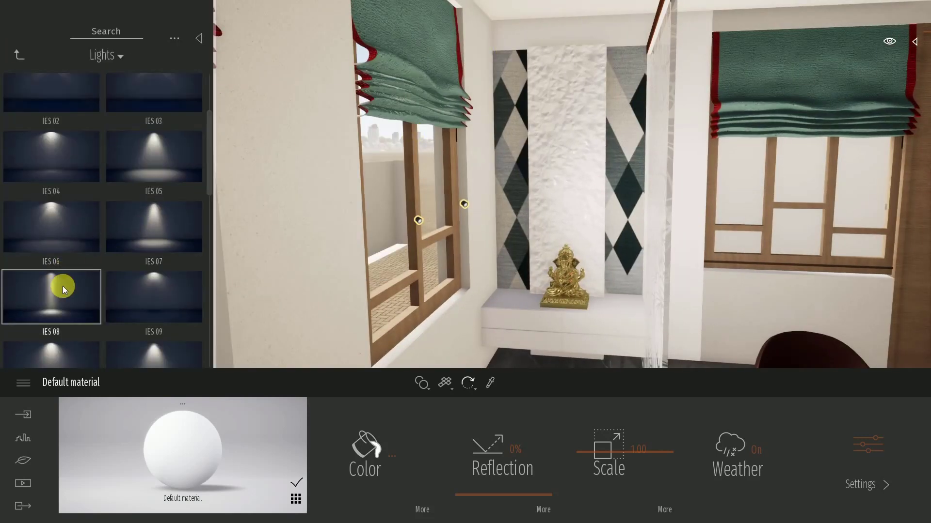
{"action": "left_click_drag", "start_coordinate": [62, 287], "coordinate": [504, 59]}
{"action": "left_click", "coordinate": [508, 54]}
{"action": "right_click_drag", "start_coordinate": [477, 272], "coordinate": [475, 192]}
{"action": "key", "text": "Escape"}
Turn on shadows for the new IES 08 light and set its intensity to 600 lm.
{"action": "left_click", "coordinate": [394, 93]}
{"action": "left_click", "coordinate": [716, 444]}
{"action": "left_click", "coordinate": [270, 459]}
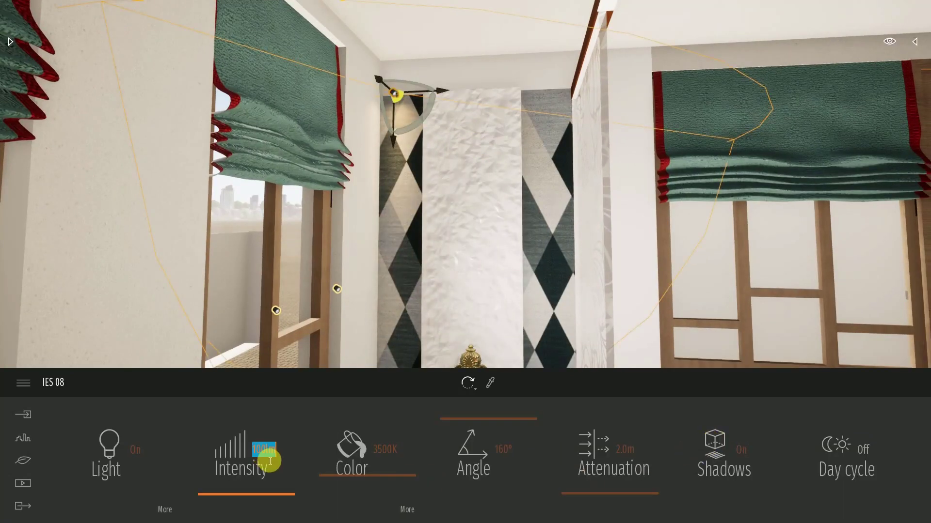
{"action": "type", "text": "600"}
{"action": "key", "text": "Return"}
Copy the IES 08 light as instances above the centre panel and the other diamond-pattern panel, using a 0.46 m spacing.
{"action": "left_click_drag", "start_coordinate": [443, 87], "coordinate": [601, 92]}
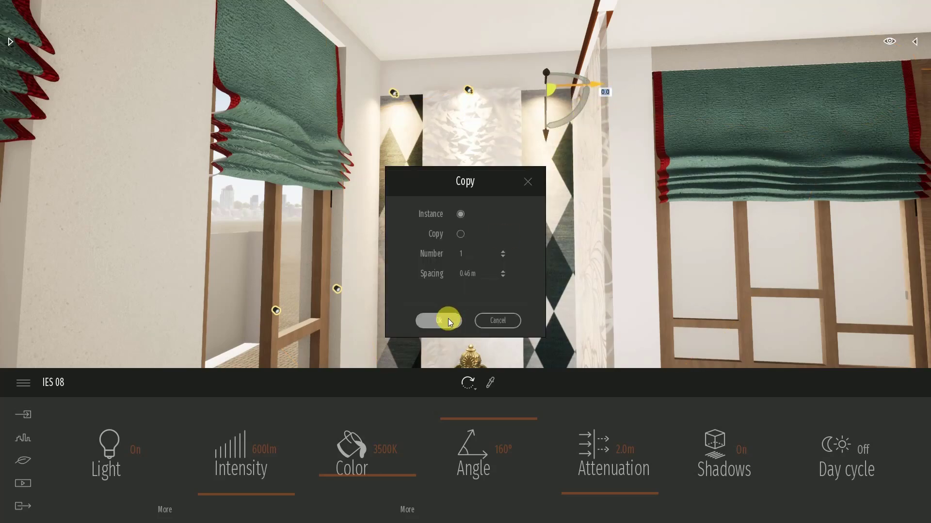
{"action": "left_click", "coordinate": [447, 319]}
{"action": "right_click_drag", "start_coordinate": [447, 319], "coordinate": [431, 339]}
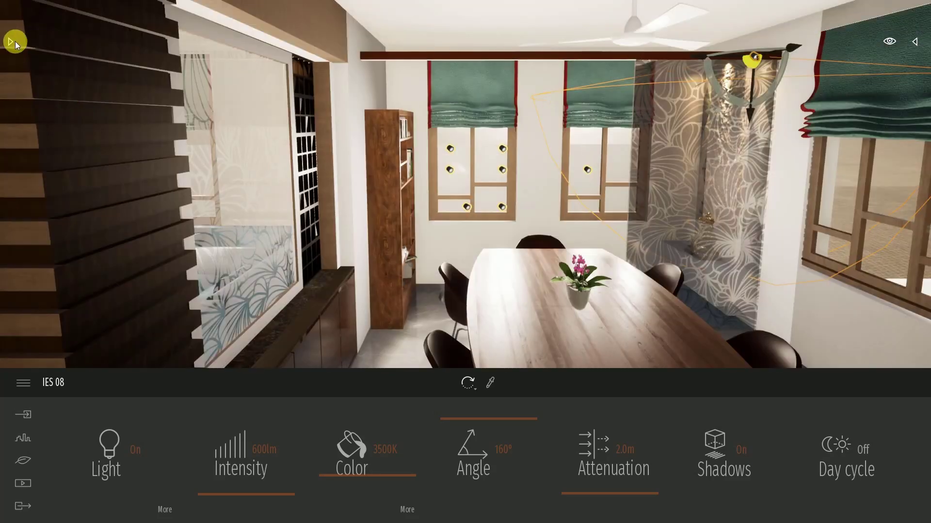
Apply the Brushed aluminium 01 metal material to the brown top rail of the patterned glass partition in the dining area.
{"action": "left_click", "coordinate": [12, 41]}
{"action": "left_click", "coordinate": [20, 54]}
{"action": "left_click", "coordinate": [51, 112]}
{"action": "left_click", "coordinate": [157, 113]}
{"action": "left_click_drag", "start_coordinate": [53, 103], "coordinate": [519, 85]}
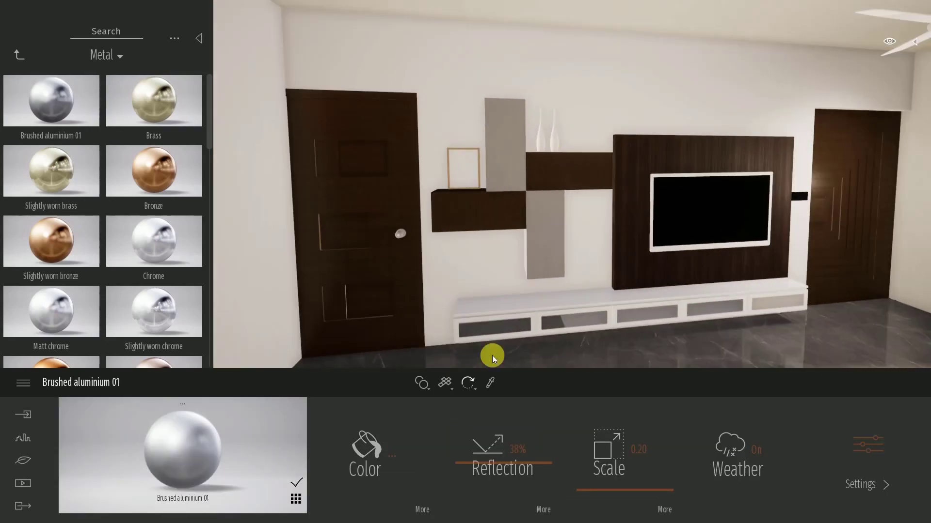
Pick the white material of the vases on the TV wall shelf and raise its reflection.
{"action": "left_click", "coordinate": [549, 244]}
{"action": "left_click", "coordinate": [552, 142]}
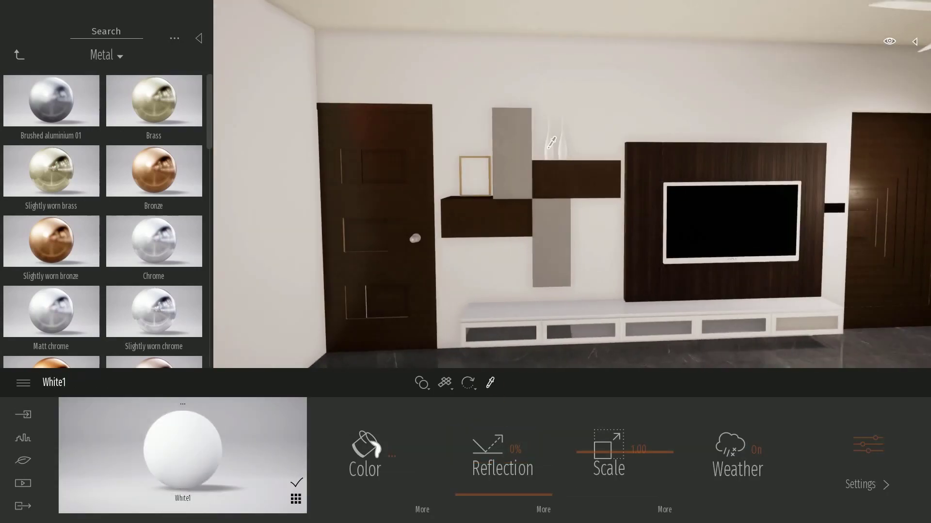
{"action": "left_click_drag", "start_coordinate": [508, 423], "coordinate": [510, 410]}
Apply Brushed aluminium 01 to the staircase railing frame and Reflective glass to the railing's glass panel.
{"action": "right_click_drag", "start_coordinate": [563, 313], "coordinate": [563, 313]}
{"action": "mouse_move", "coordinate": [47, 101]}
{"action": "left_mouse_down"}
{"action": "mouse_move", "coordinate": [771, 249]}
{"action": "mouse_move", "coordinate": [763, 252]}
{"action": "left_mouse_up"}
{"action": "left_click", "coordinate": [20, 55]}
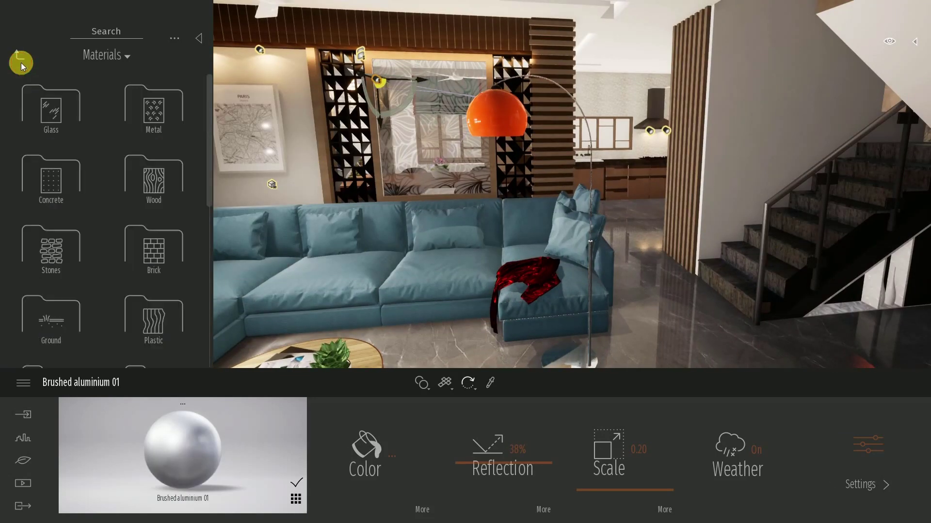
{"action": "left_click", "coordinate": [49, 99]}
{"action": "left_click_drag", "start_coordinate": [162, 118], "coordinate": [799, 239]}
{"action": "right_click_drag", "start_coordinate": [799, 239], "coordinate": [718, 214]}
{"action": "middle_click_drag", "start_coordinate": [700, 307], "coordinate": [700, 306]}
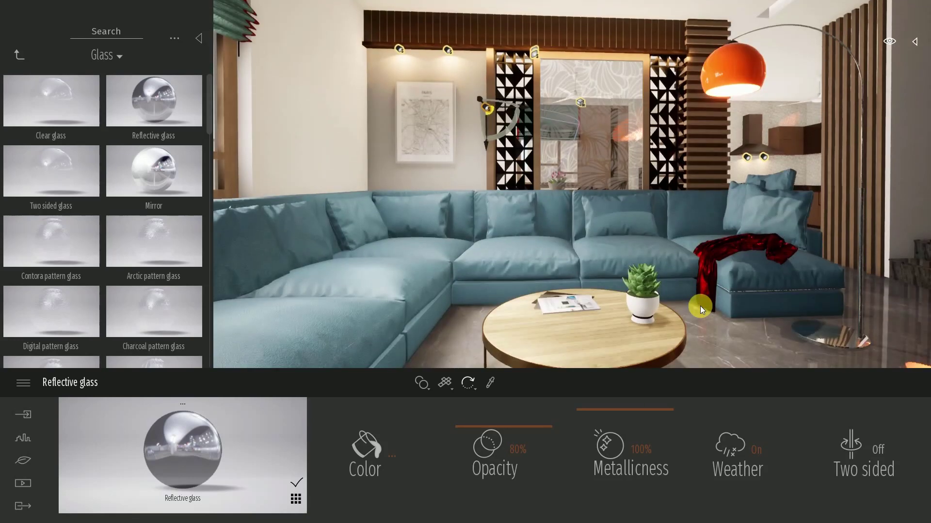